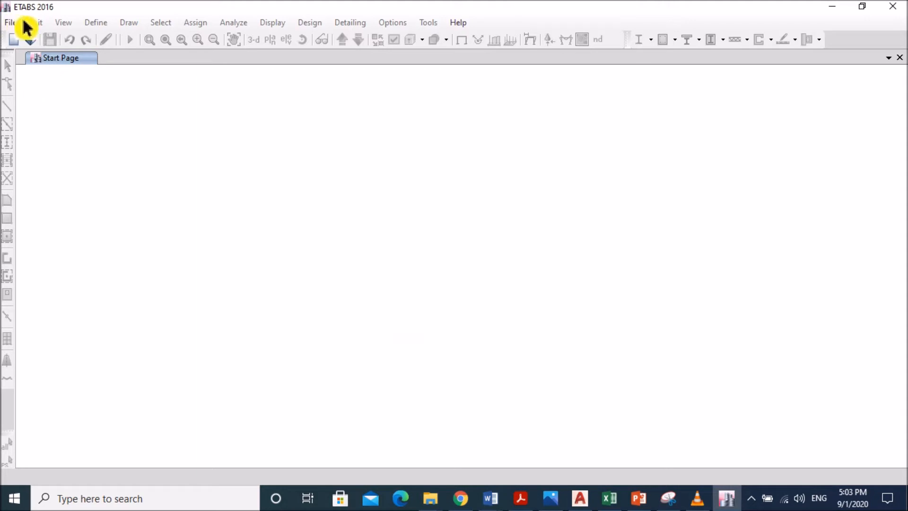
Start a new model initialized with the built-in settings and Metric SI display units
{"action": "left_click", "coordinate": [11, 23]}
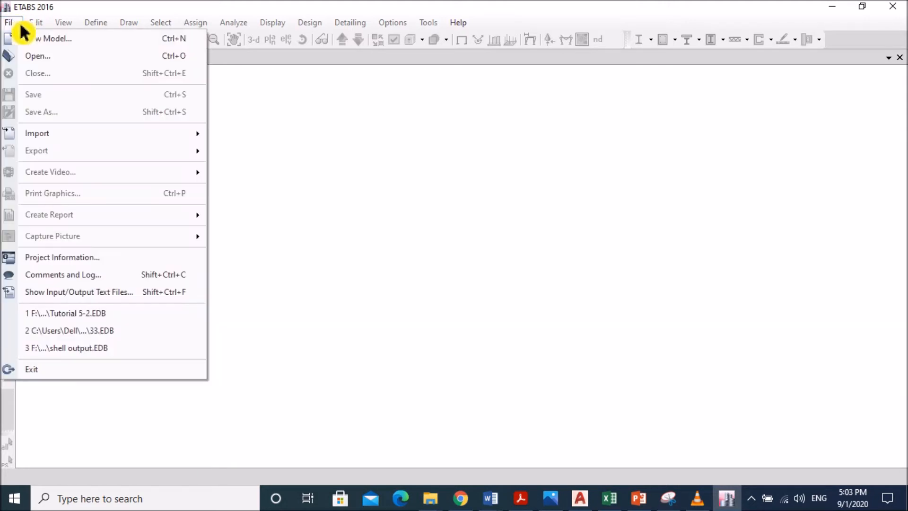
{"action": "left_click", "coordinate": [43, 39]}
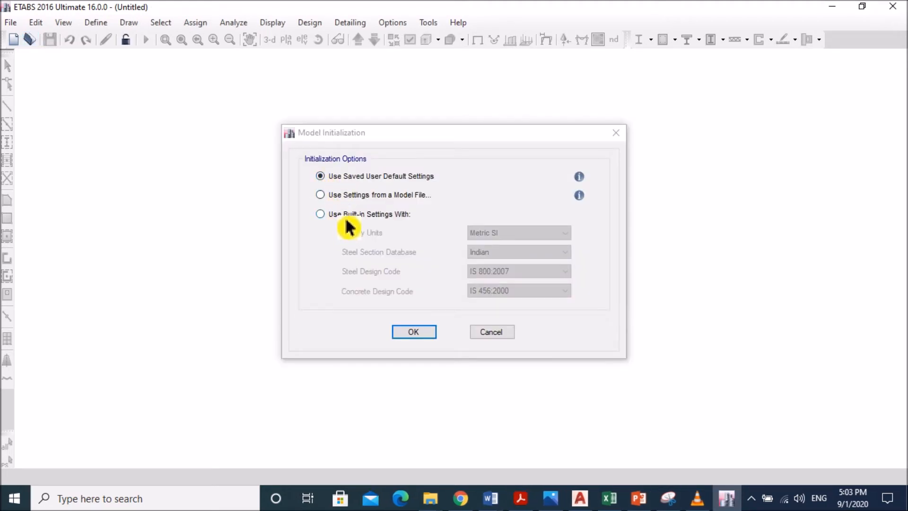
{"action": "left_click", "coordinate": [346, 218]}
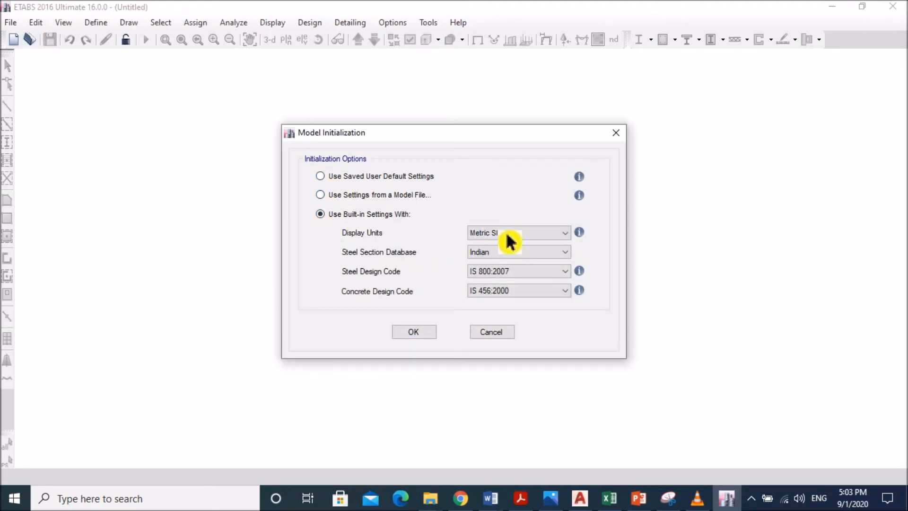
{"action": "left_click", "coordinate": [565, 234]}
{"action": "left_click", "coordinate": [512, 261]}
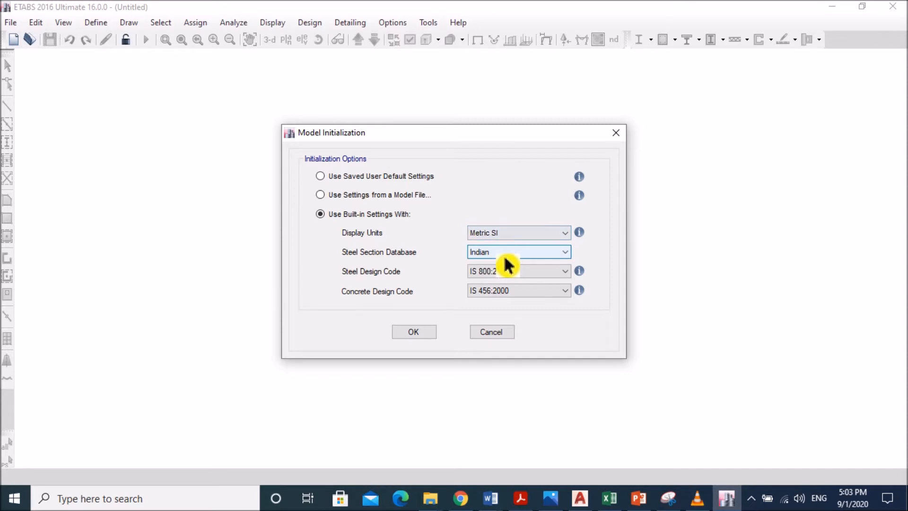
Choose the Indian steel section database with the IS 800:2007 steel and IS 456:2000 concrete design codes, and accept the initialization
{"action": "left_click", "coordinate": [508, 253]}
{"action": "left_click", "coordinate": [505, 257]}
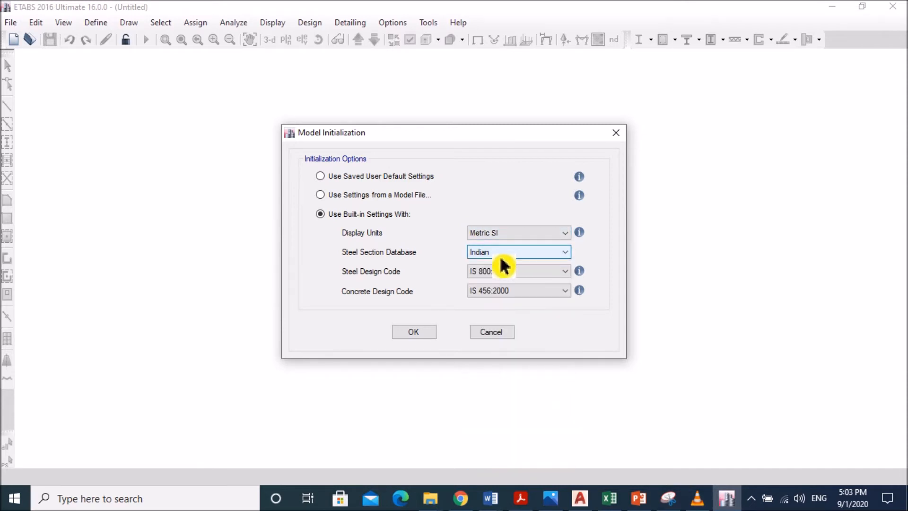
{"action": "left_click", "coordinate": [507, 280]}
{"action": "left_click", "coordinate": [505, 282]}
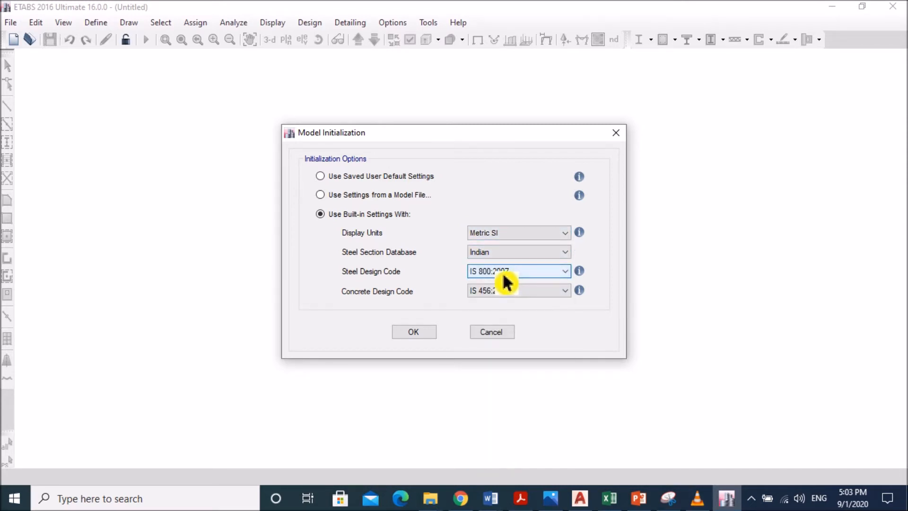
{"action": "left_click", "coordinate": [510, 292]}
{"action": "left_click", "coordinate": [512, 293]}
{"action": "left_click", "coordinate": [512, 294]}
{"action": "left_click", "coordinate": [430, 335]}
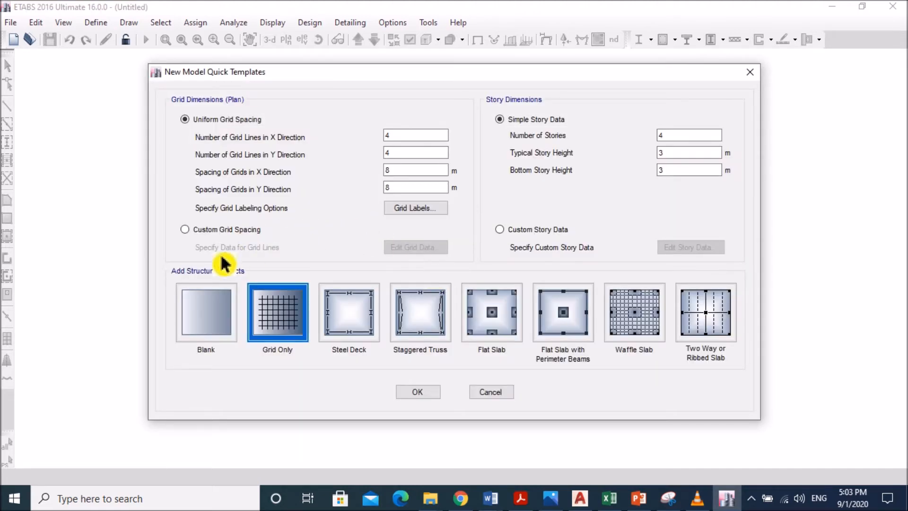
Switch to custom grid spacing and set the X ordinates of grid lines B, C and D to 5, 7 and 12 m
{"action": "left_click", "coordinate": [225, 230]}
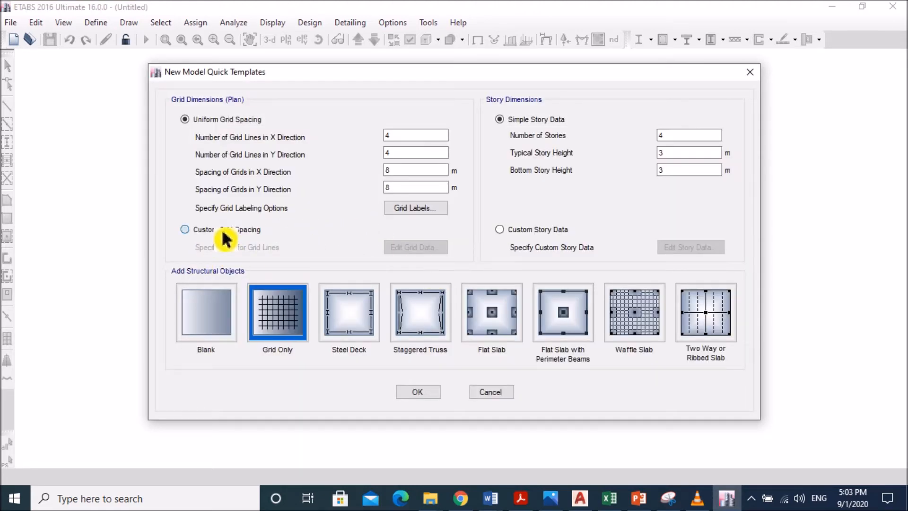
{"action": "left_click", "coordinate": [426, 259]}
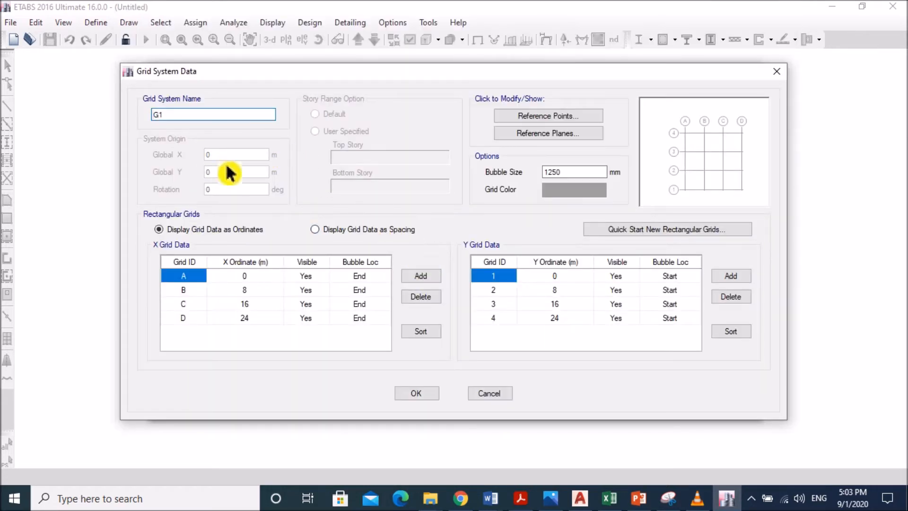
{"action": "left_click", "coordinate": [255, 293]}
{"action": "type", "text": "5"}
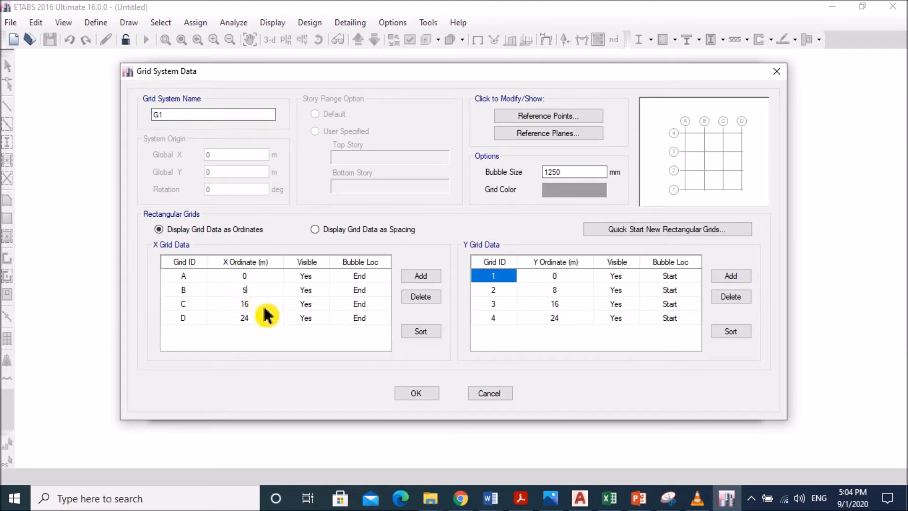
{"action": "left_click", "coordinate": [261, 307]}
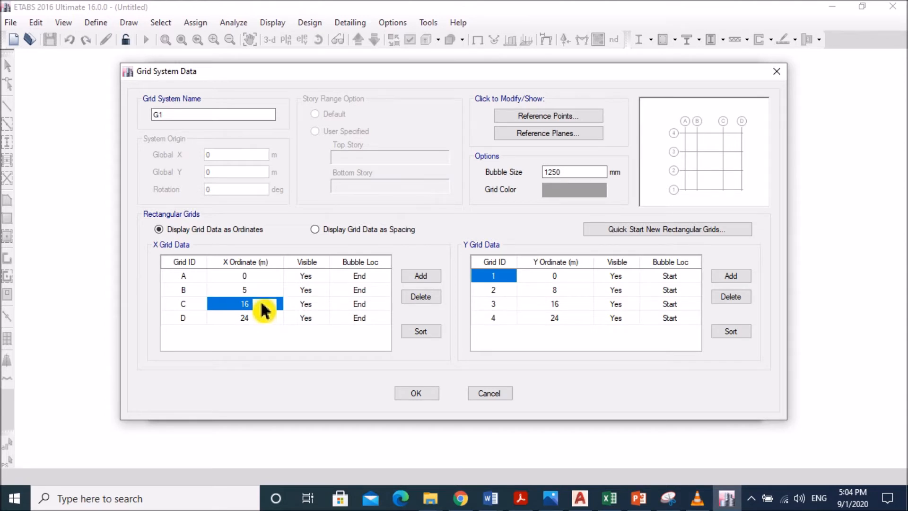
{"action": "type", "text": "7"}
{"action": "left_click", "coordinate": [255, 321]}
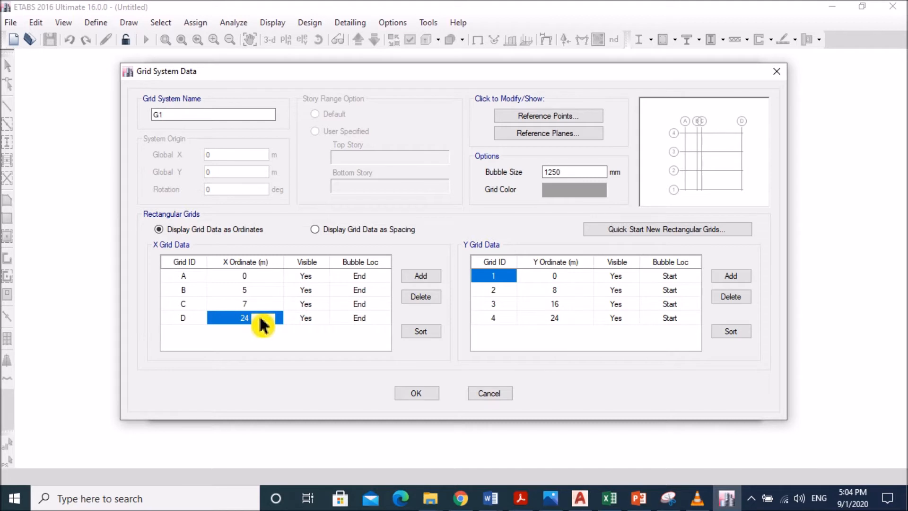
{"action": "type", "text": "12"}
Add two X grid lines, E at 14 m and F at 19 m
{"action": "left_click", "coordinate": [420, 275]}
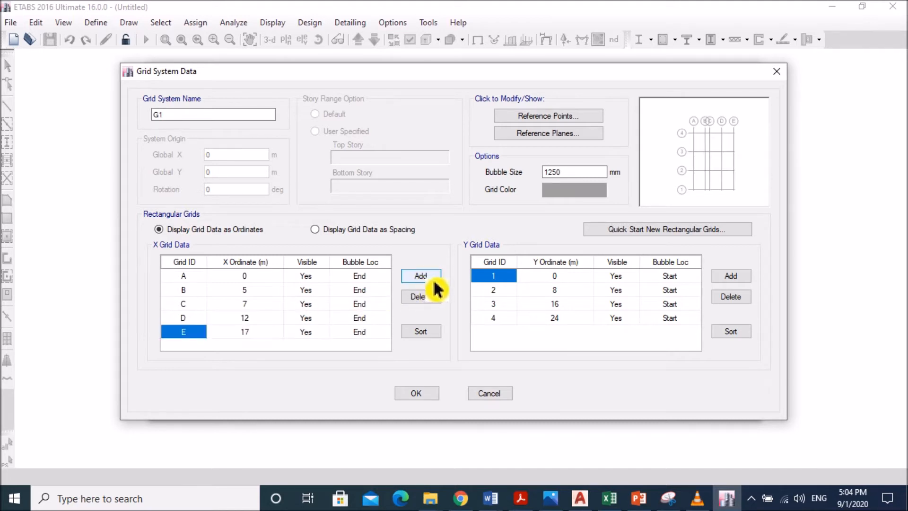
{"action": "left_click", "coordinate": [425, 278]}
{"action": "left_click", "coordinate": [256, 321]}
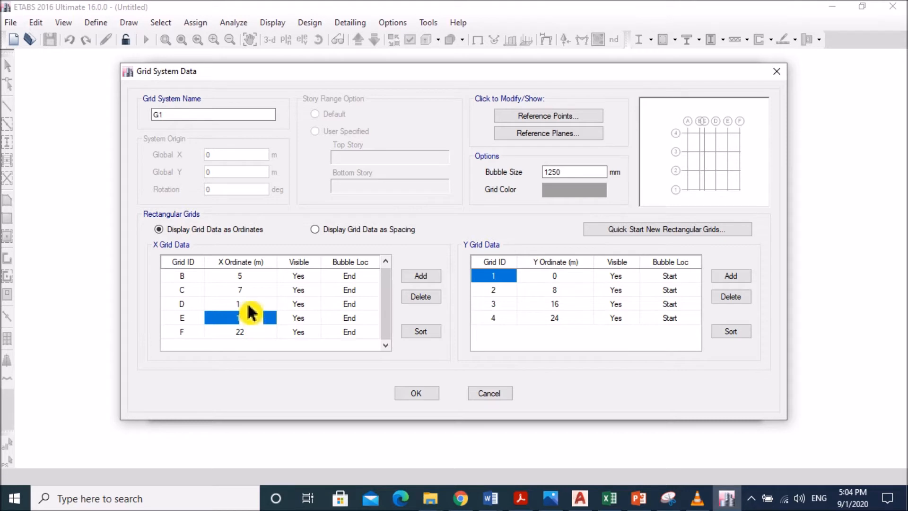
{"action": "left_click", "coordinate": [255, 322]}
{"action": "type", "text": "14"}
{"action": "left_click", "coordinate": [254, 333]}
{"action": "type", "text": "1"}
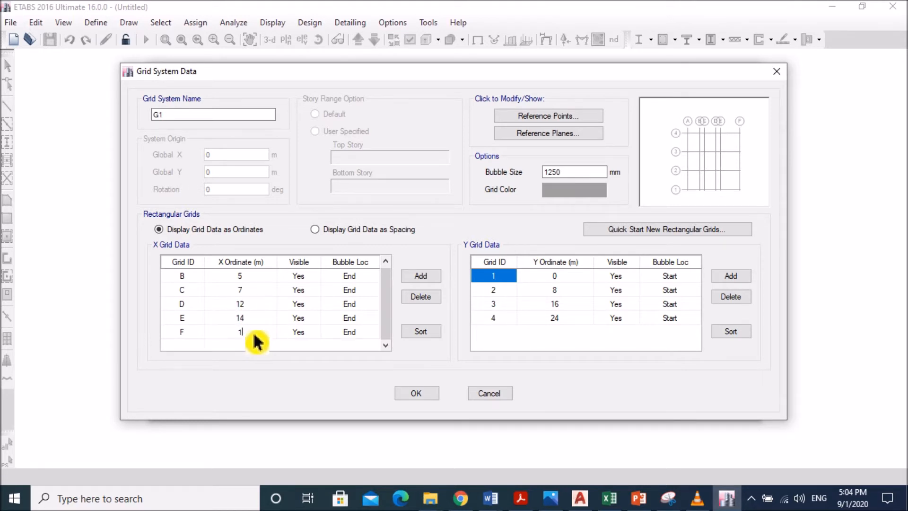
{"action": "type", "text": "9"}
{"action": "left_click", "coordinate": [265, 305]}
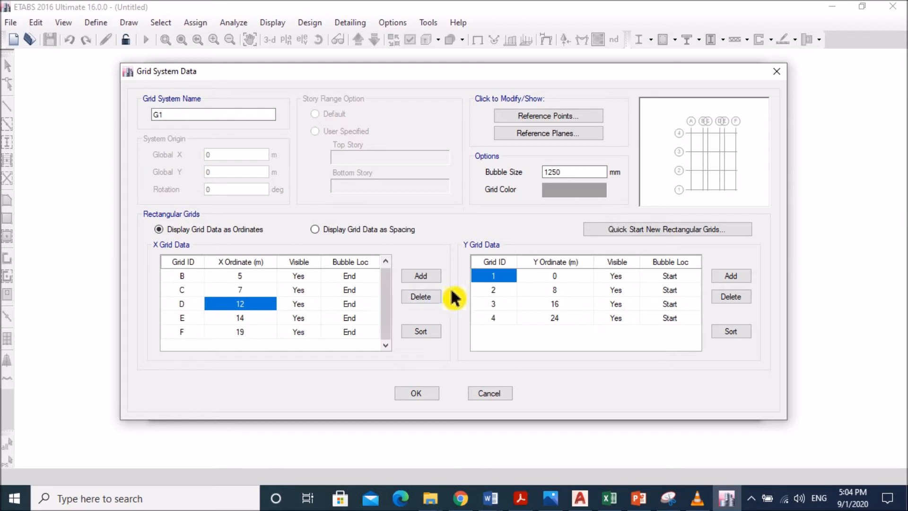
Set the Y ordinates of grid lines 3 and 4 to 10 m and 18 m, and accept the grid data
{"action": "left_click", "coordinate": [561, 289]}
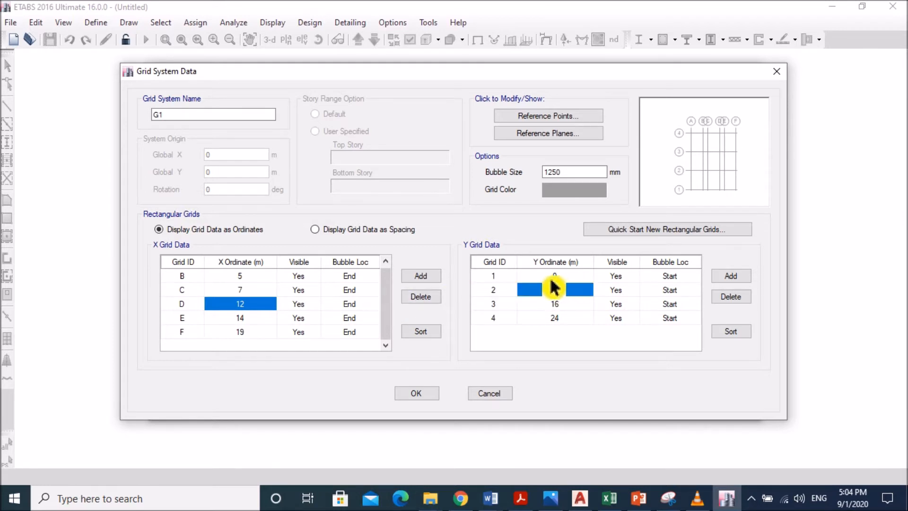
{"action": "left_click", "coordinate": [568, 293]}
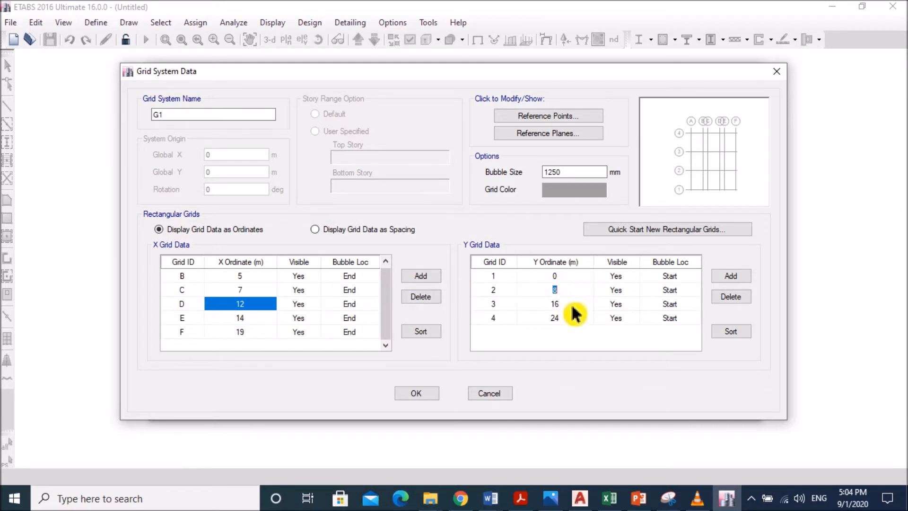
{"action": "left_click", "coordinate": [572, 308]}
{"action": "type", "text": "10"}
{"action": "left_click", "coordinate": [570, 321]}
{"action": "type", "text": "18"}
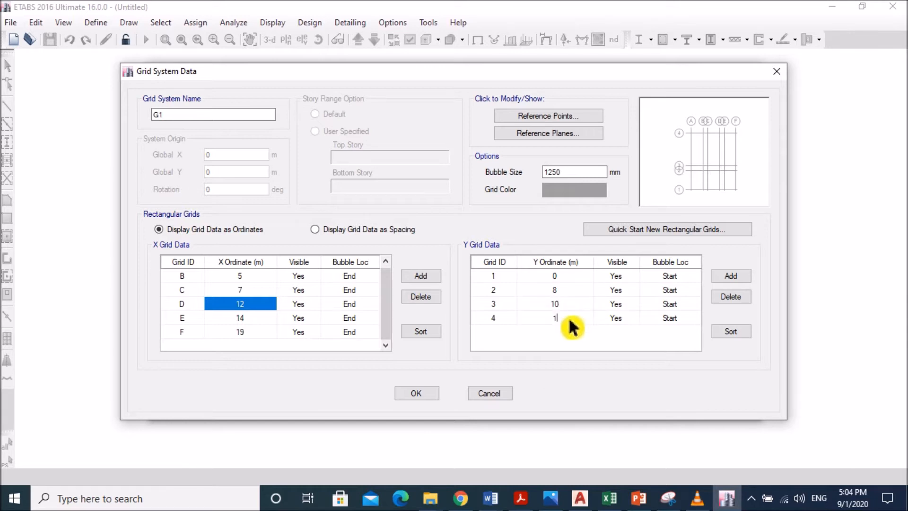
{"action": "left_click", "coordinate": [575, 308]}
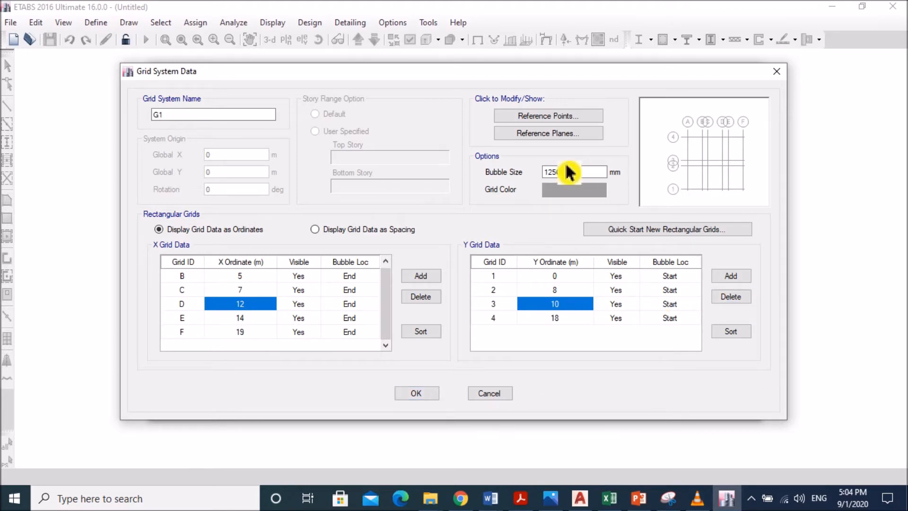
{"action": "left_click", "coordinate": [425, 395]}
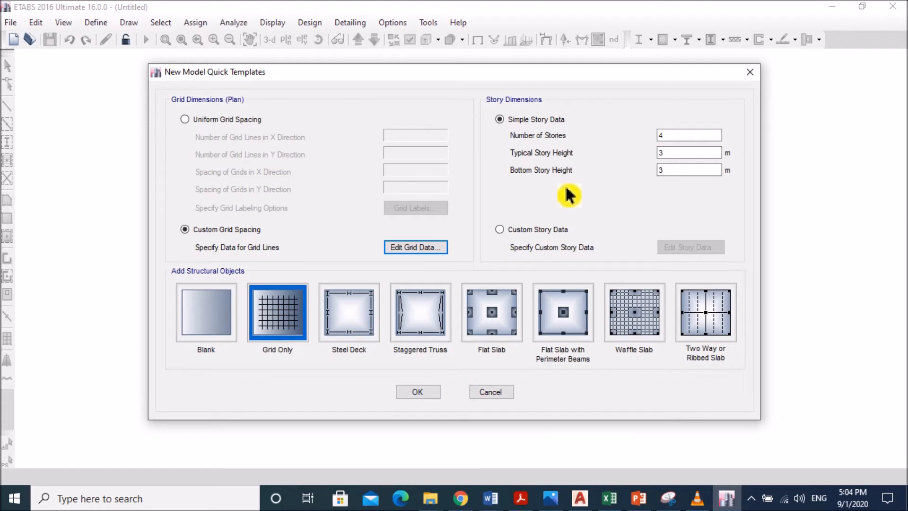
Switch to custom story data and delete Story4, Story3 and Story2 along with their existing structure
{"action": "left_click", "coordinate": [561, 235]}
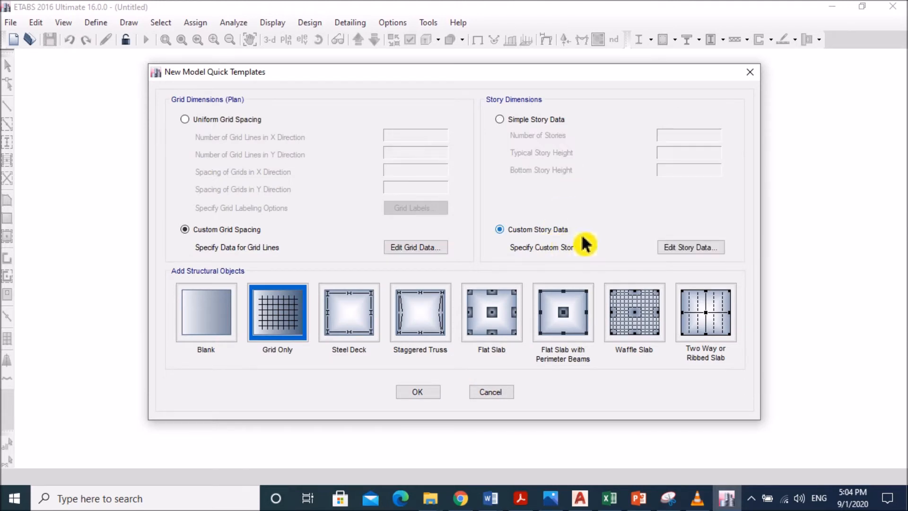
{"action": "left_click", "coordinate": [686, 254]}
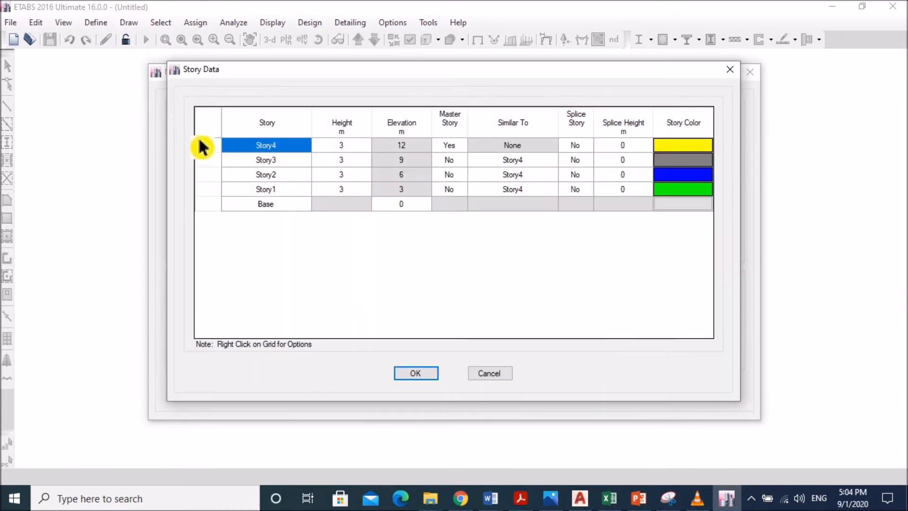
{"action": "left_click_drag", "start_coordinate": [209, 150], "coordinate": [216, 179]}
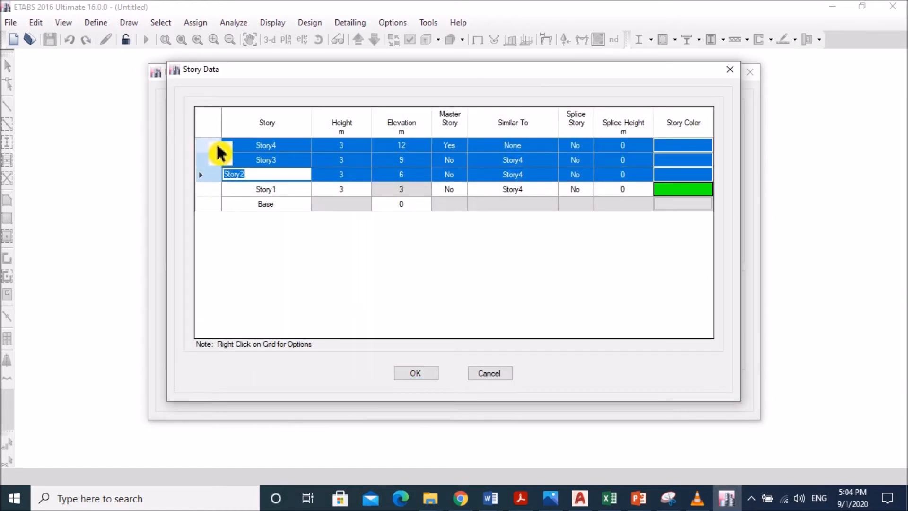
{"action": "right_click", "coordinate": [217, 150]}
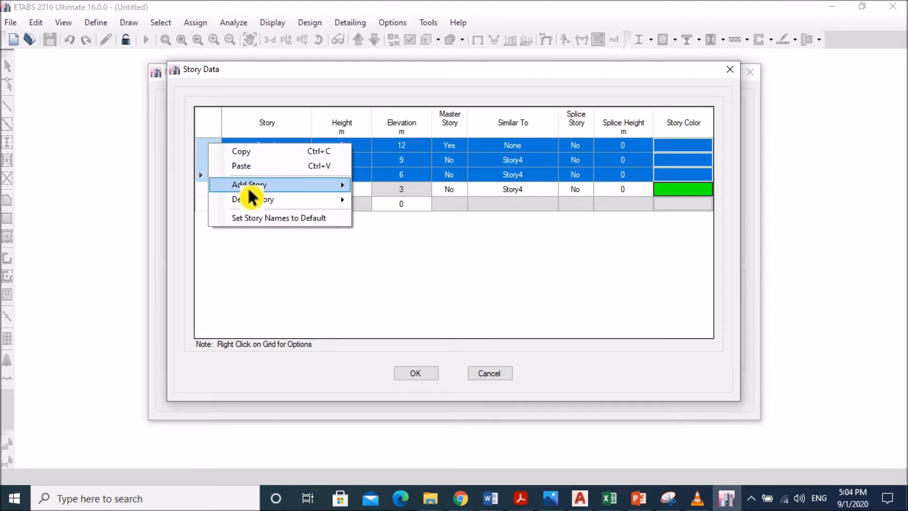
{"action": "mouse_move", "coordinate": [249, 204]}
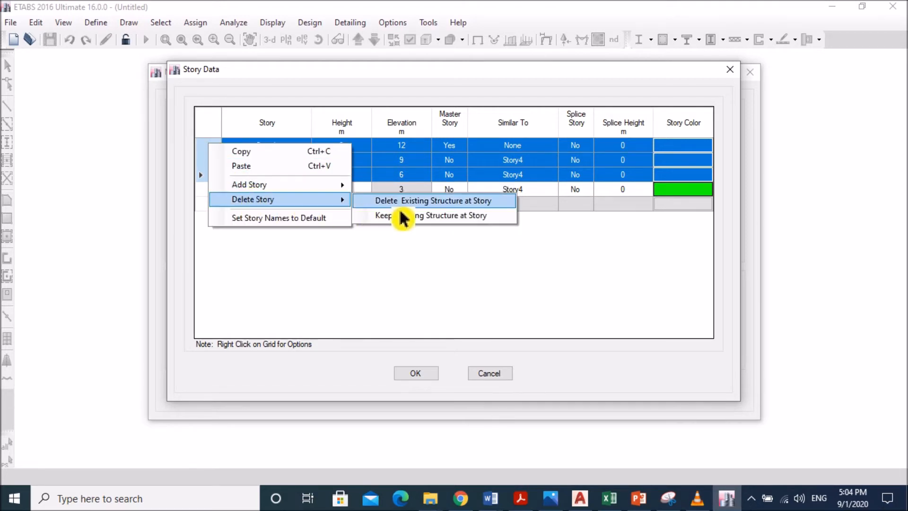
{"action": "left_click", "coordinate": [430, 206]}
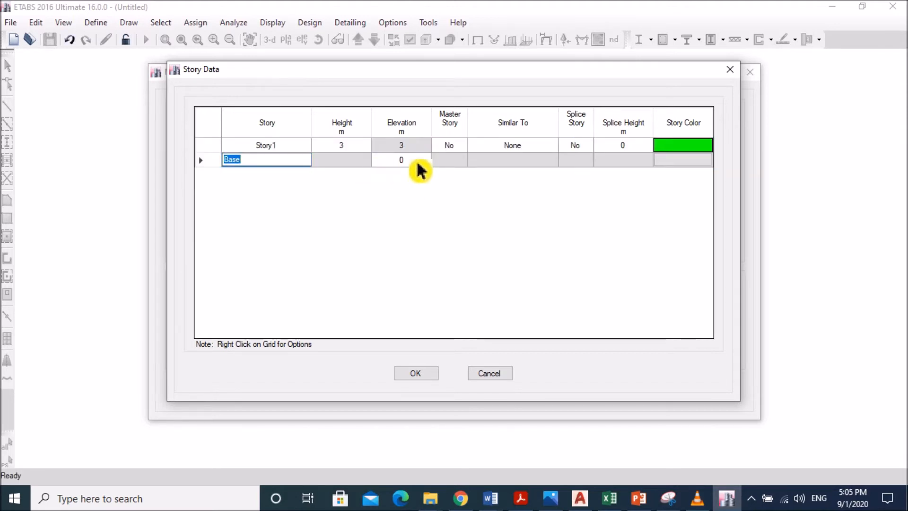
Accept the story data and create the model from the Grid Only template
{"action": "left_click", "coordinate": [365, 148]}
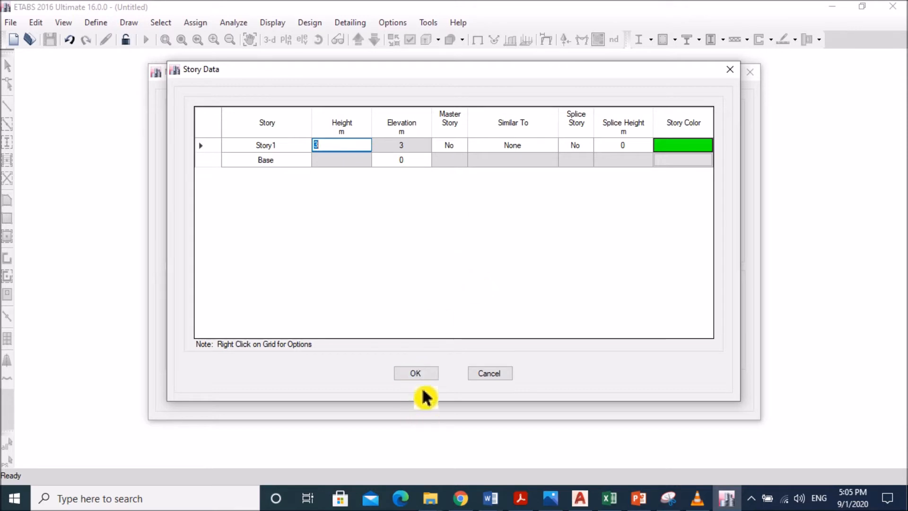
{"action": "left_click", "coordinate": [428, 376]}
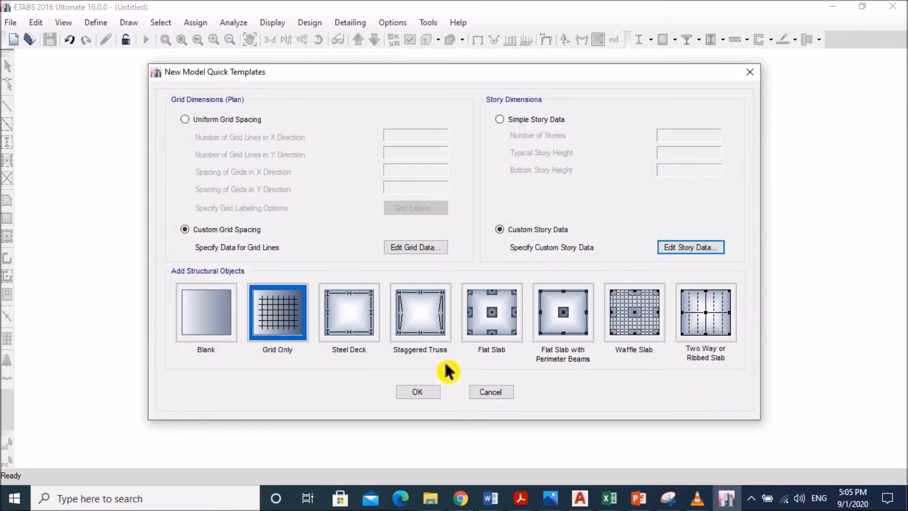
{"action": "left_click", "coordinate": [435, 395]}
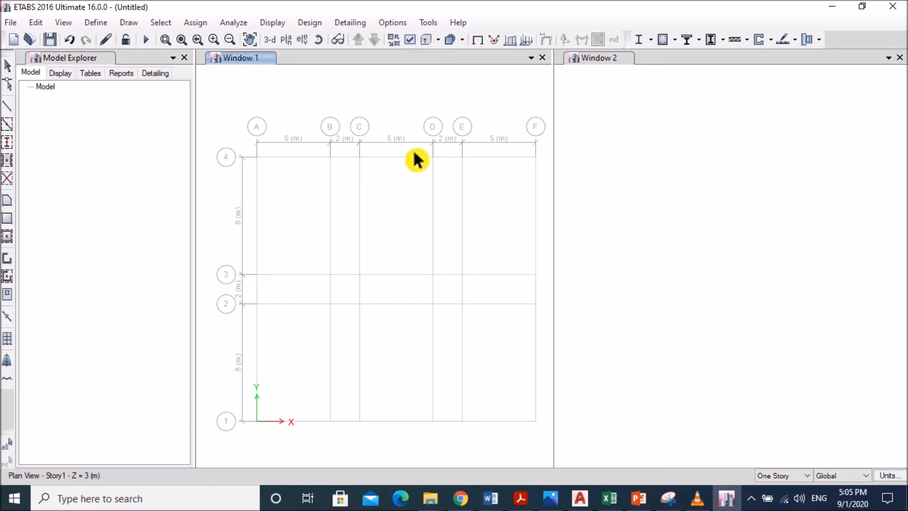
Close the Model Explorer and the 3-D view so that only the Story1 plan fills the workspace
{"action": "left_click", "coordinate": [184, 58]}
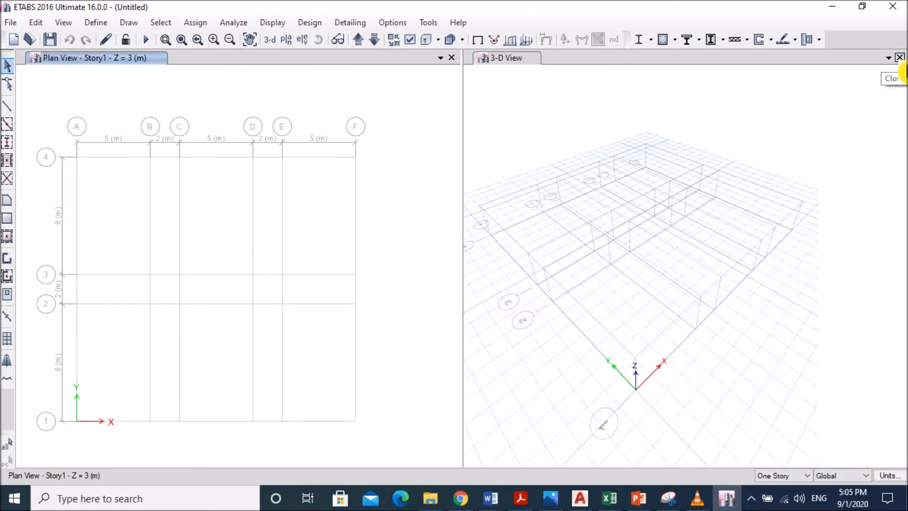
{"action": "left_click", "coordinate": [900, 57]}
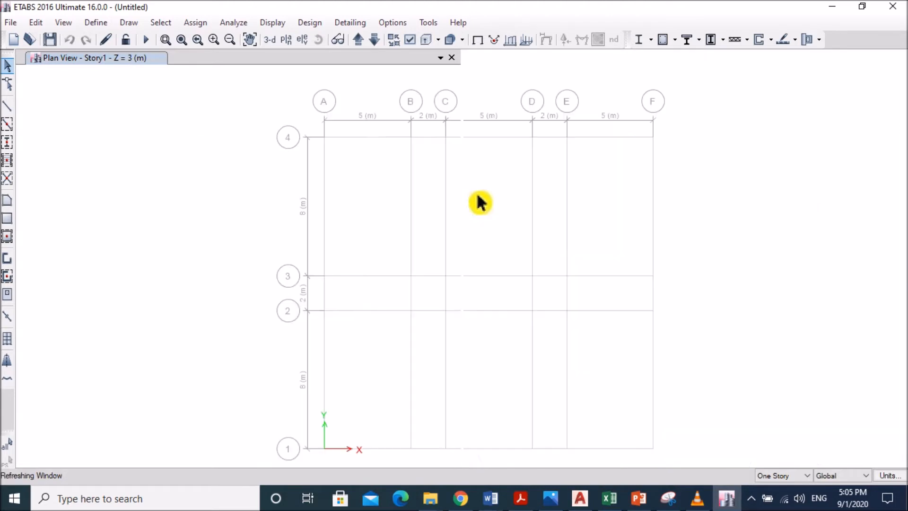
{"action": "middle_click_drag", "start_coordinate": [504, 223], "coordinate": [478, 217]}
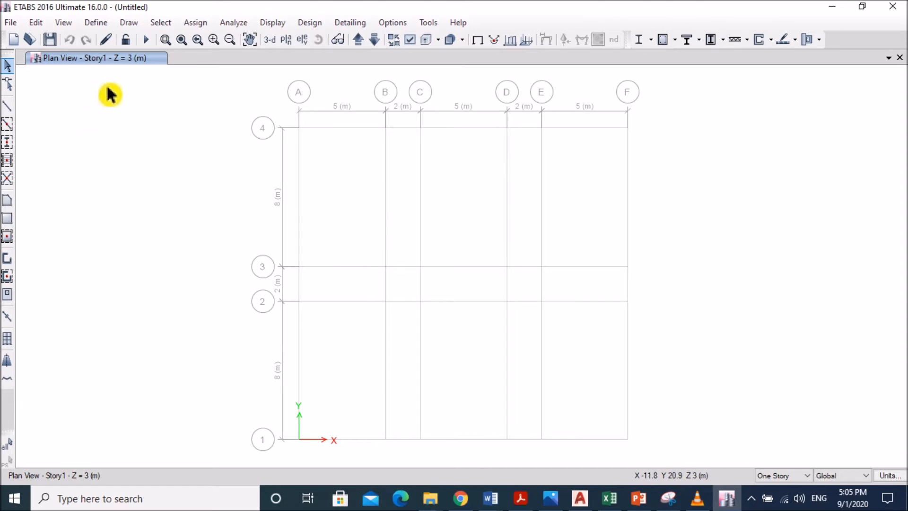
Add an Indian-standard concrete material of grade M30 with its default properties
{"action": "left_click", "coordinate": [96, 24]}
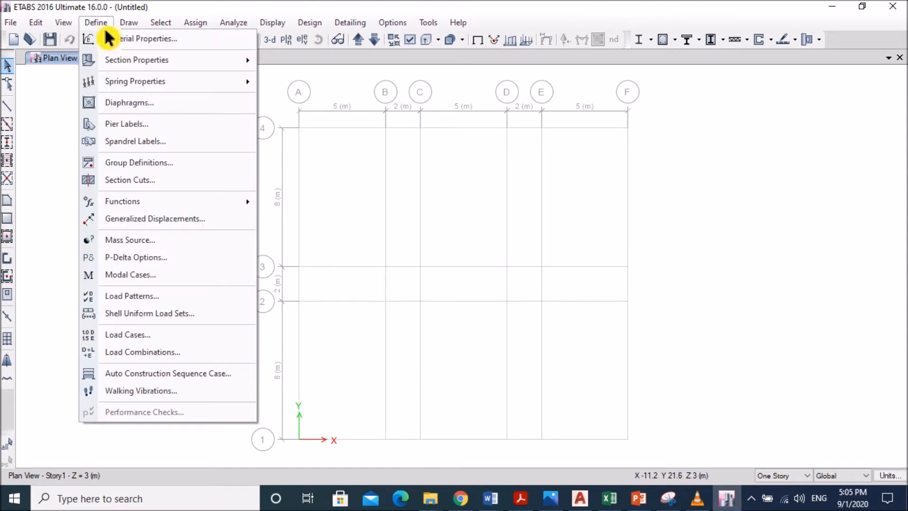
{"action": "left_click", "coordinate": [132, 51]}
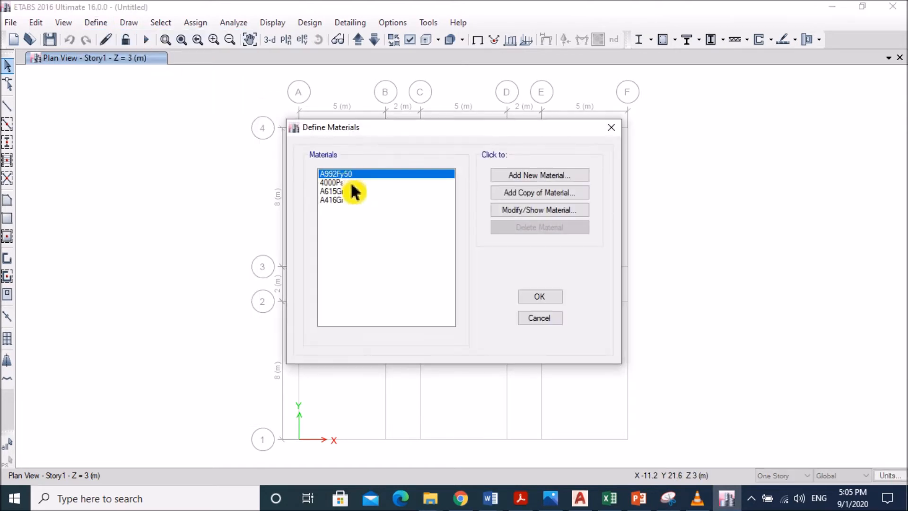
{"action": "left_click", "coordinate": [542, 182]}
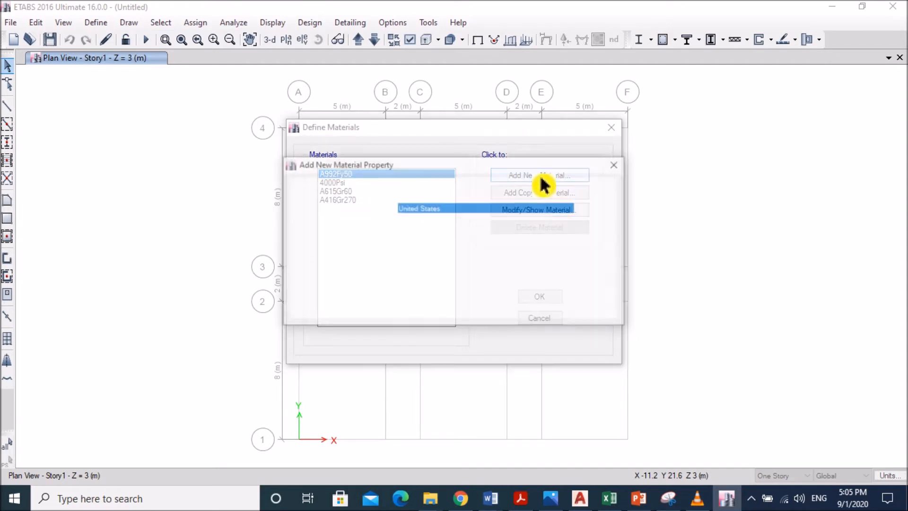
{"action": "left_click", "coordinate": [455, 209]}
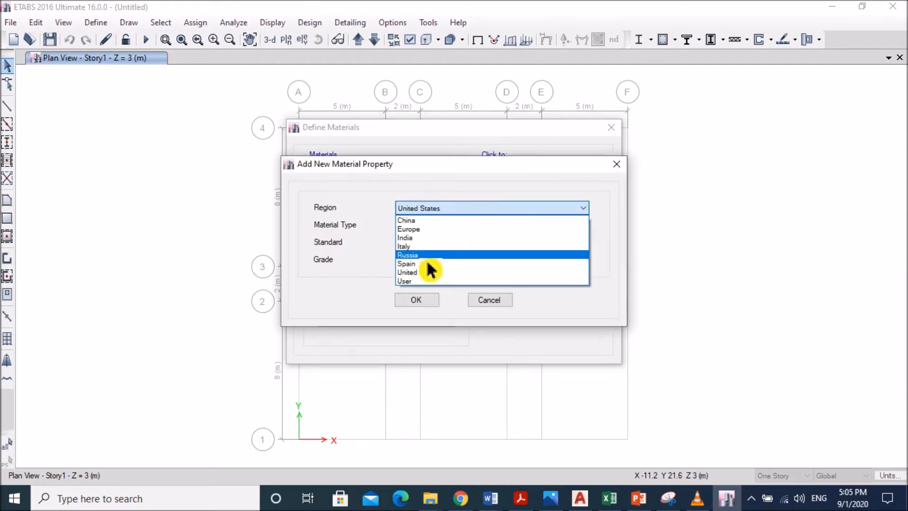
{"action": "left_click", "coordinate": [426, 238]}
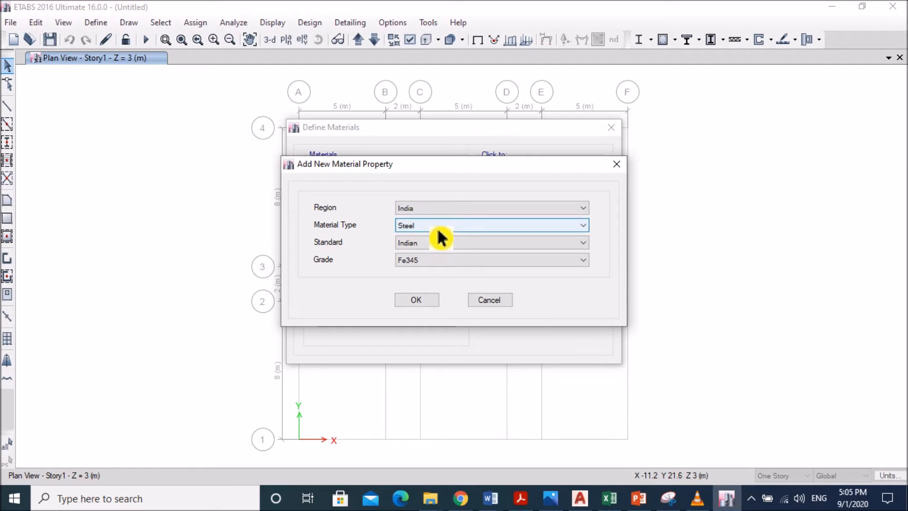
{"action": "left_click", "coordinate": [439, 231]}
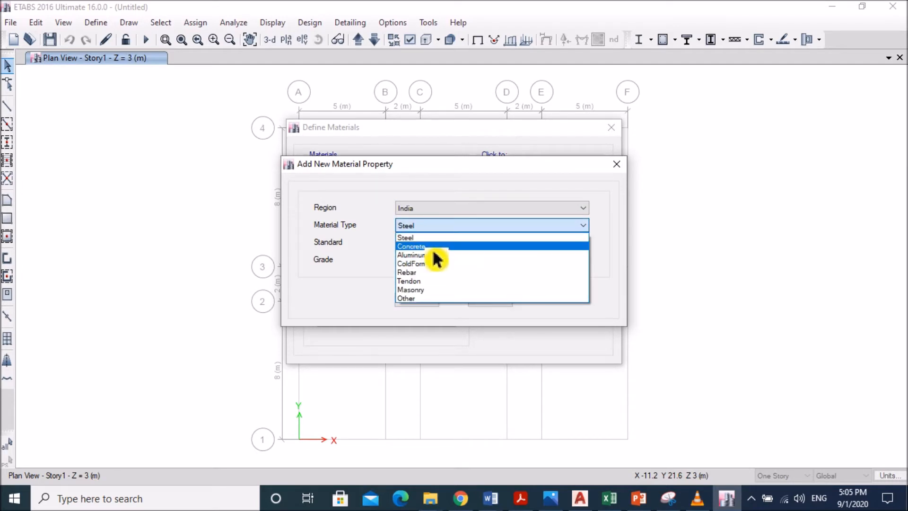
{"action": "left_click", "coordinate": [438, 247]}
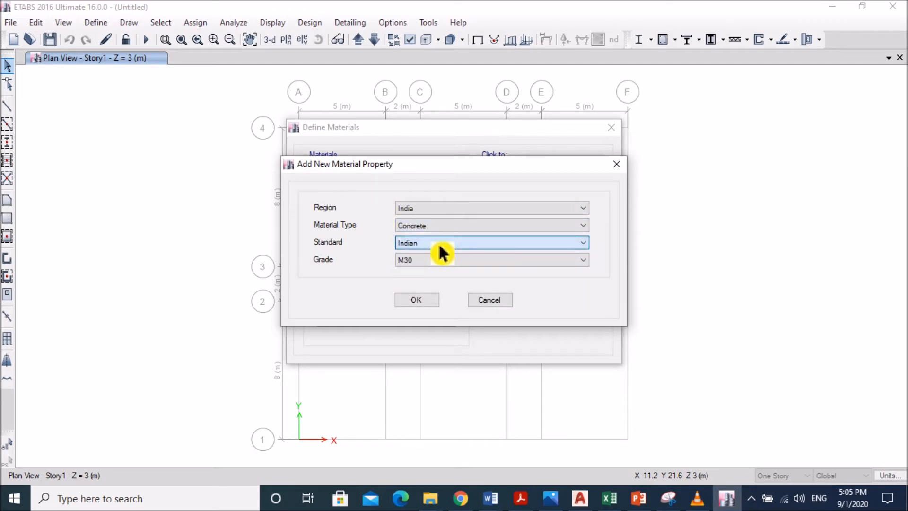
{"action": "left_click", "coordinate": [415, 299]}
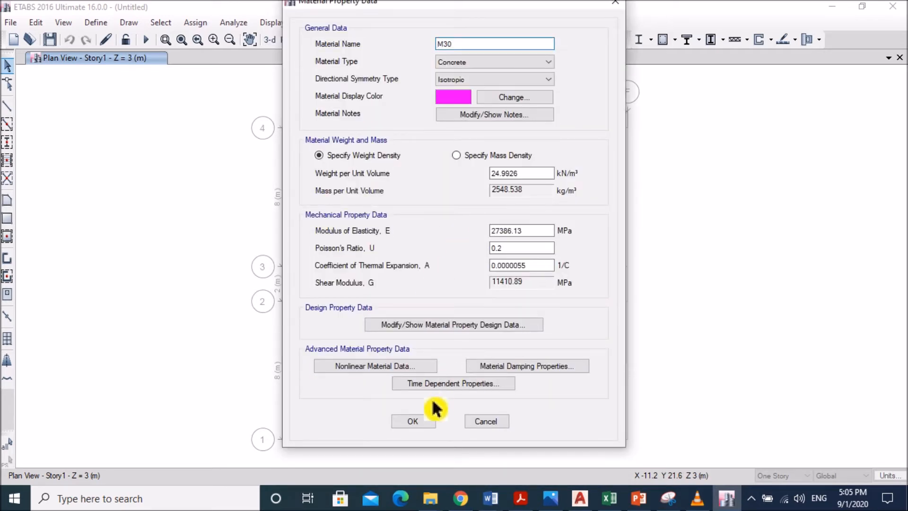
{"action": "left_click", "coordinate": [426, 423]}
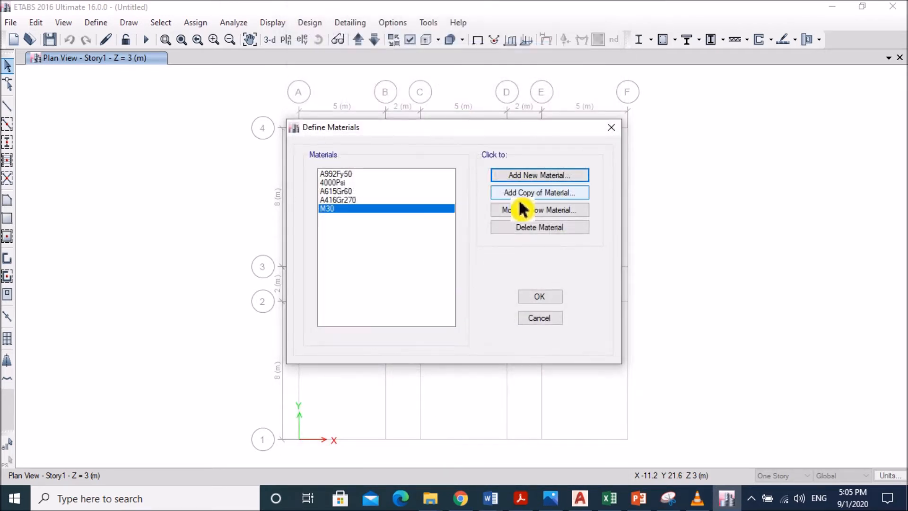
Add an Indian rebar material of grade HYSD Grade 500 with default properties and accept the material definitions
{"action": "left_click", "coordinate": [539, 177]}
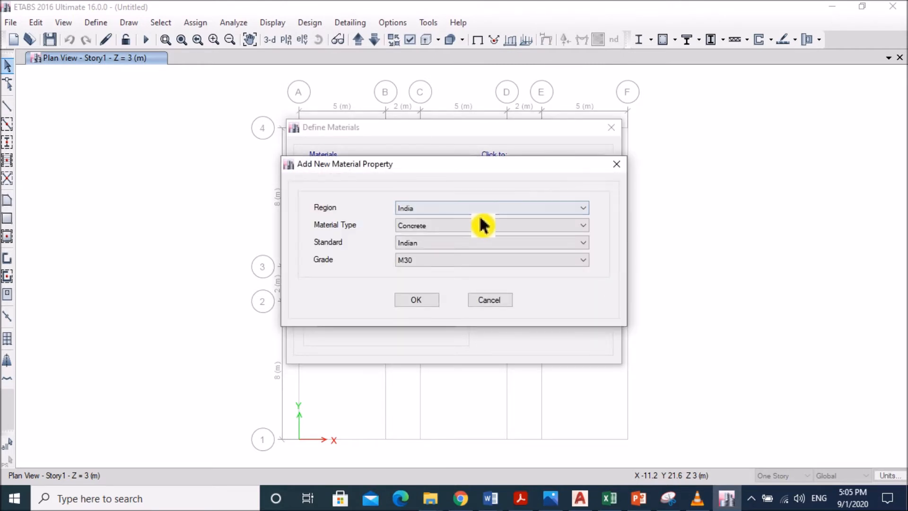
{"action": "left_click", "coordinate": [462, 229]}
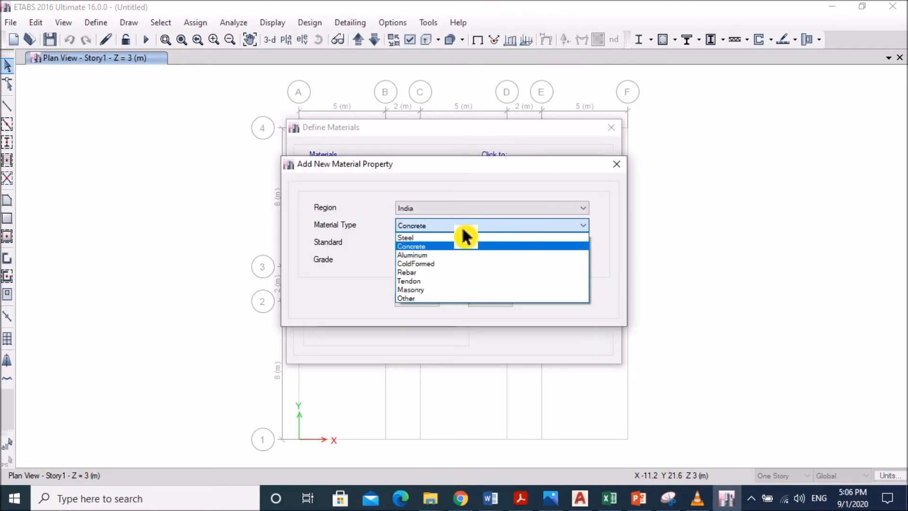
{"action": "left_click", "coordinate": [446, 273]}
{"action": "left_click", "coordinate": [453, 261]}
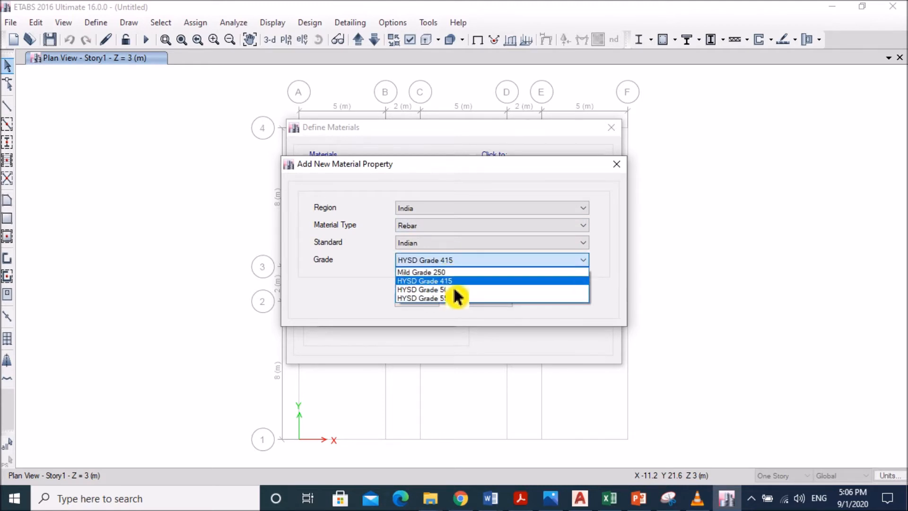
{"action": "left_click", "coordinate": [451, 290]}
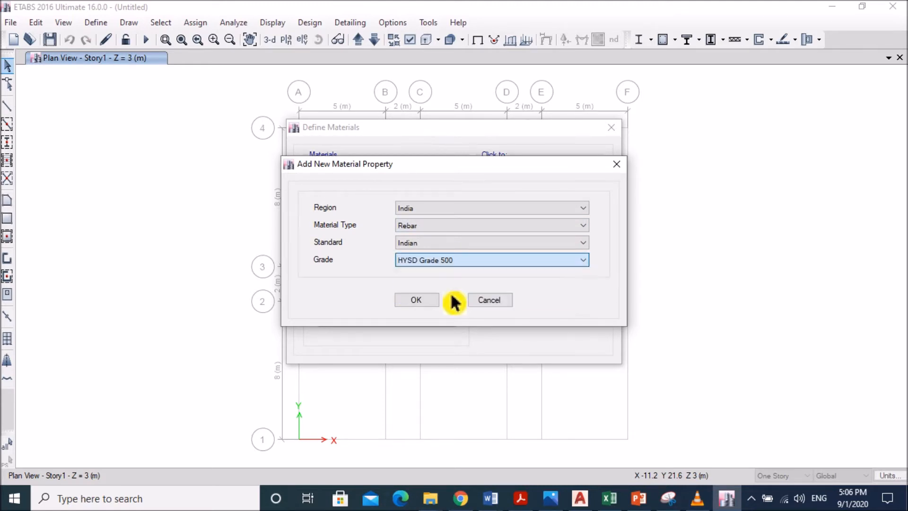
{"action": "left_click", "coordinate": [427, 304]}
{"action": "left_click", "coordinate": [420, 387]}
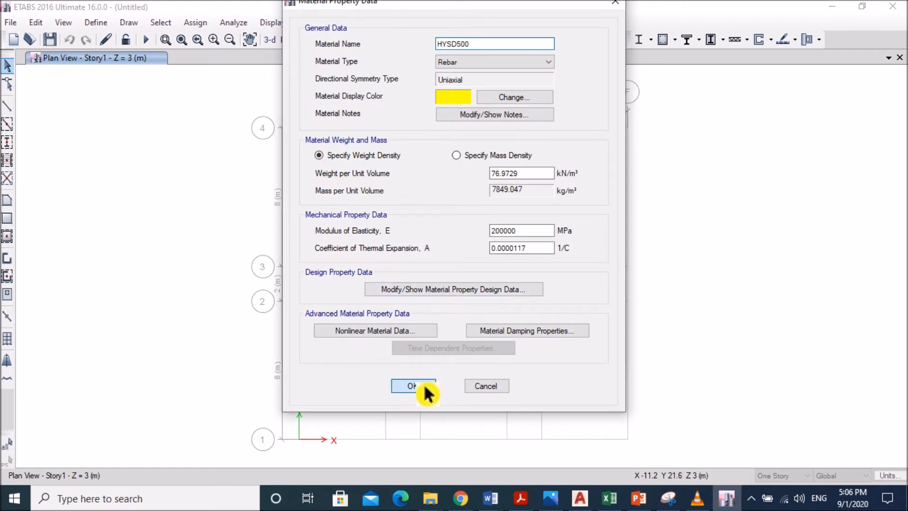
{"action": "left_click", "coordinate": [539, 298]}
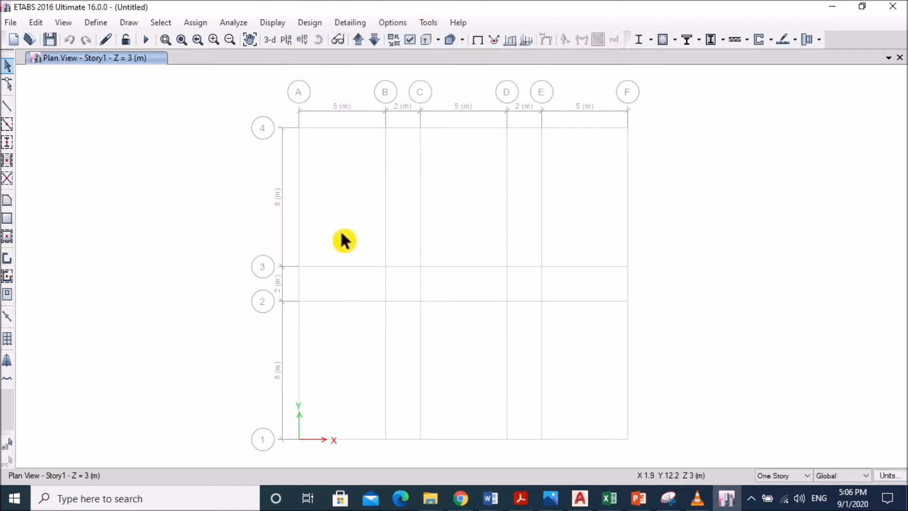
Open the frame section property definitions
{"action": "left_click", "coordinate": [96, 22]}
{"action": "mouse_move", "coordinate": [118, 67]}
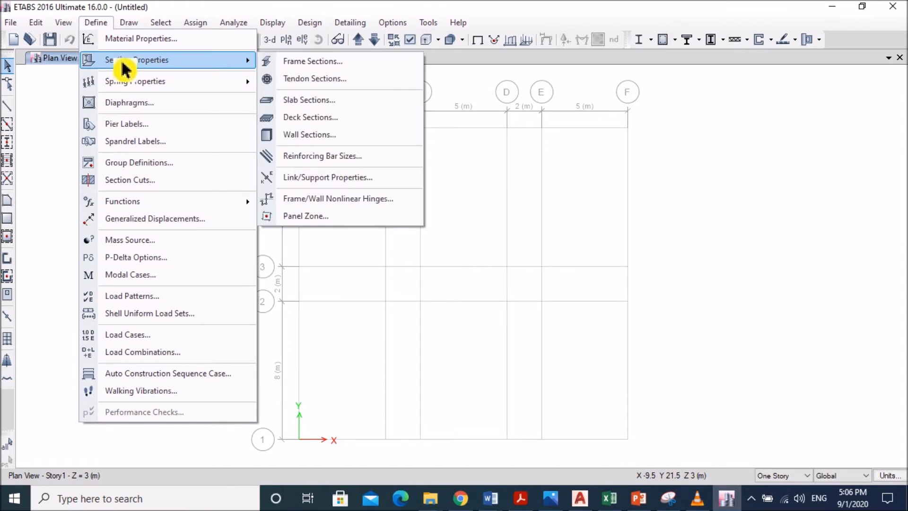
{"action": "left_click", "coordinate": [329, 64]}
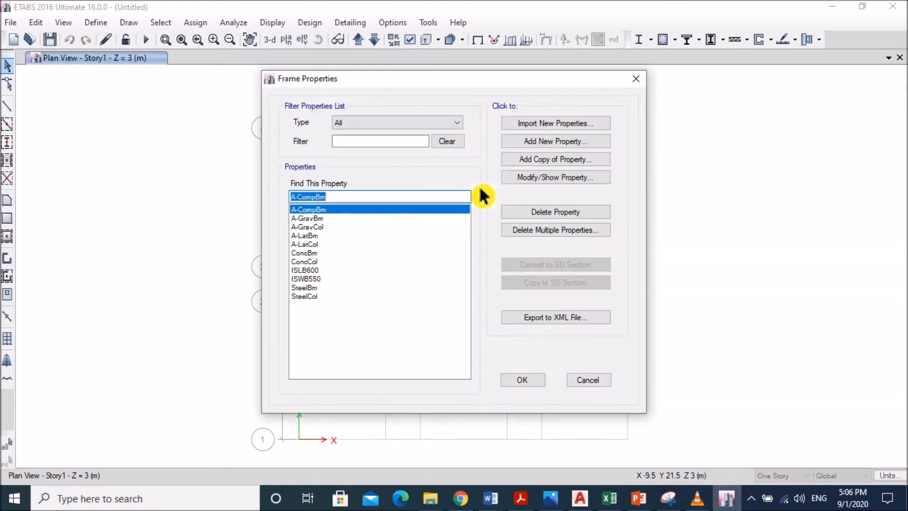
Try to delete all removable default frame sections, from A-CompBm to SteelCol, in one go
{"action": "left_click", "coordinate": [532, 233]}
{"action": "left_click_drag", "start_coordinate": [409, 258], "coordinate": [412, 187]}
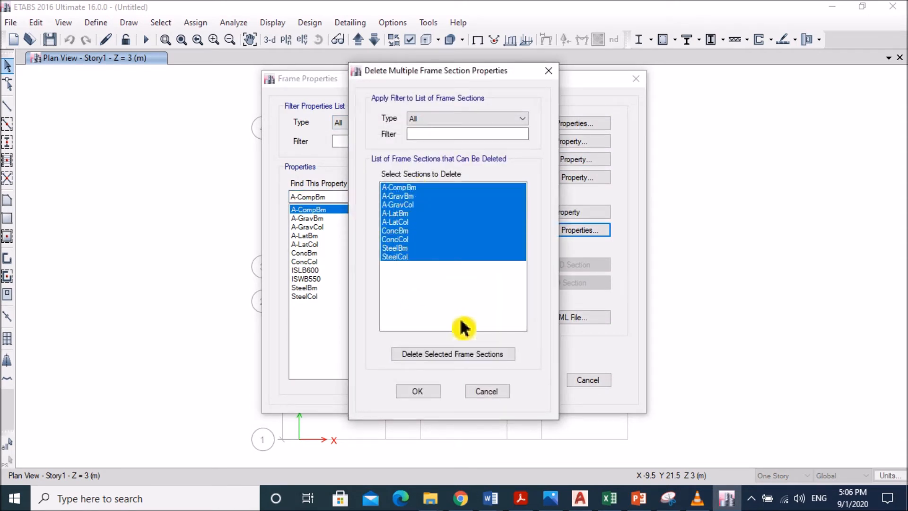
{"action": "left_click", "coordinate": [428, 396]}
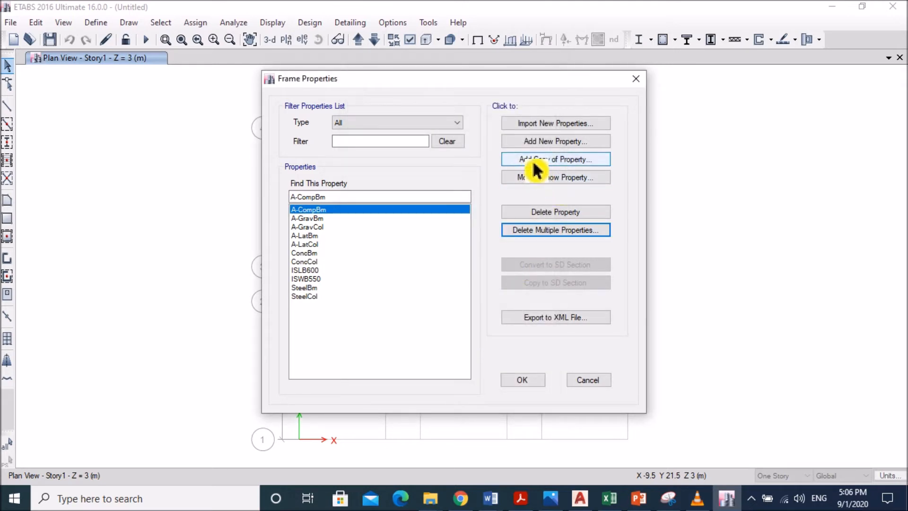
Add a concrete rectangular frame section named "Beam 400 * 400" in M30, with depth and width of 400 mm
{"action": "left_click", "coordinate": [551, 142]}
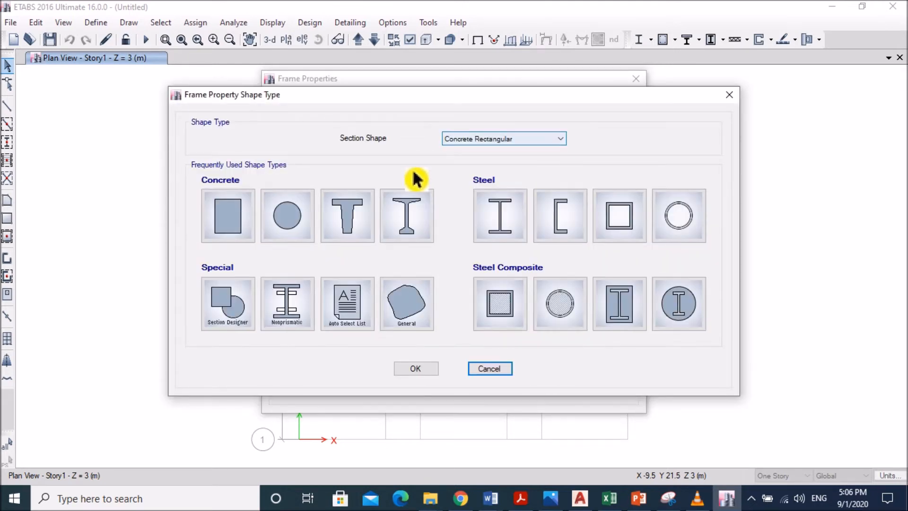
{"action": "left_click", "coordinate": [240, 227]}
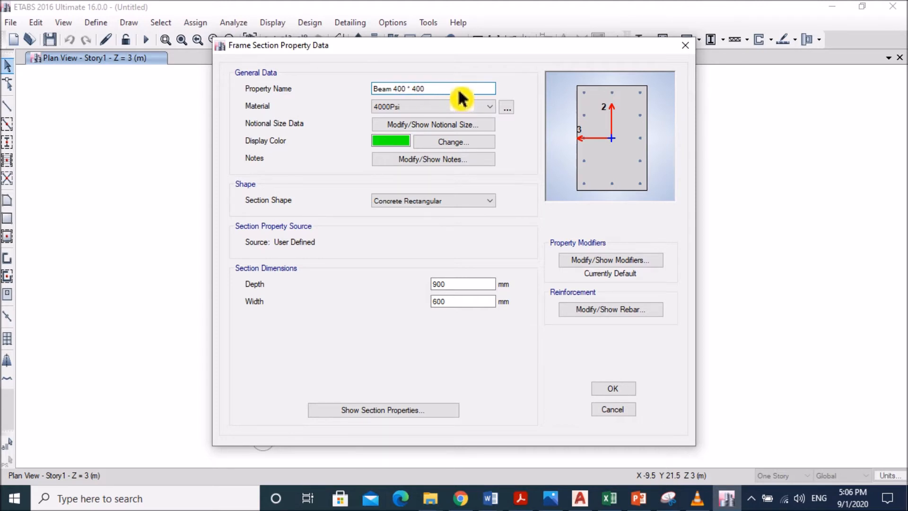
{"action": "left_click", "coordinate": [439, 110]}
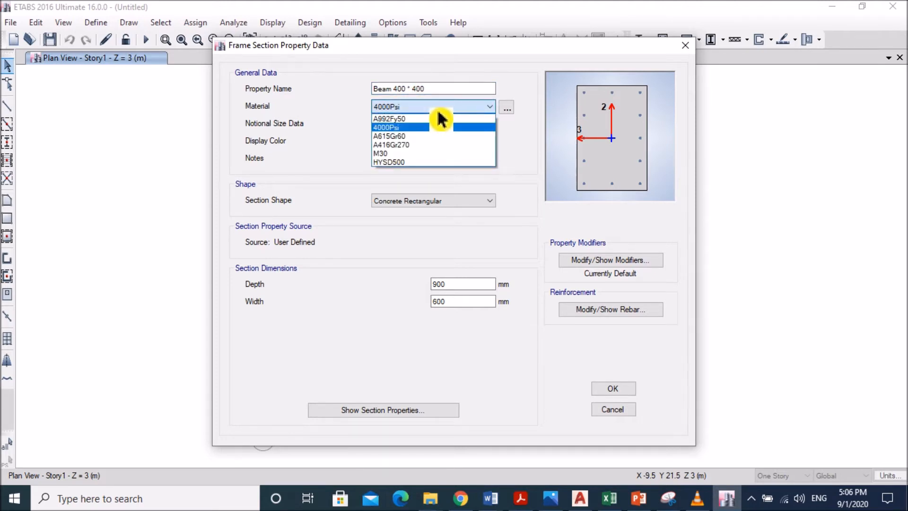
{"action": "left_click", "coordinate": [397, 154]}
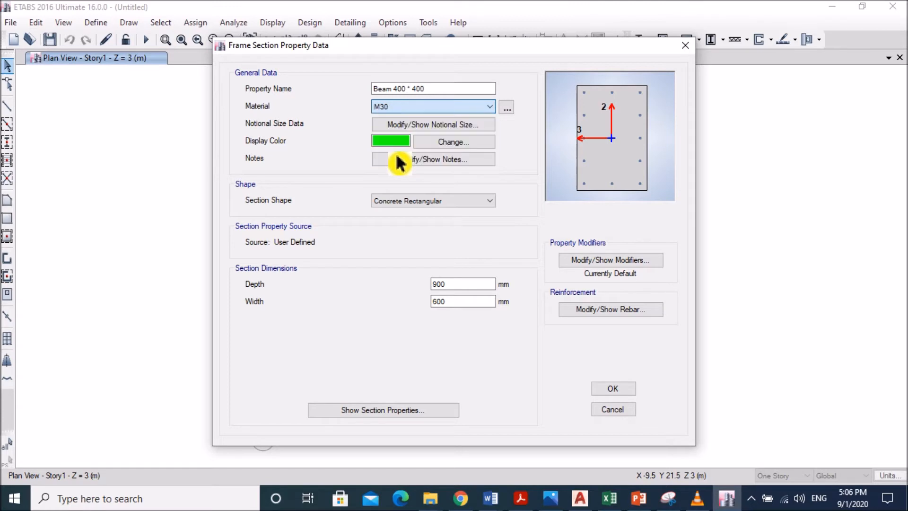
{"action": "double_click", "coordinate": [466, 285]}
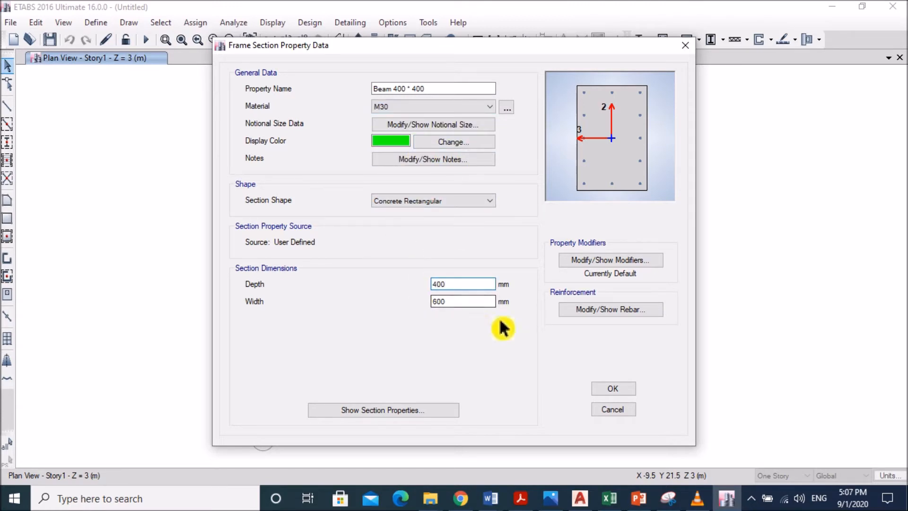
{"action": "key", "text": "Tab"}
{"action": "type", "text": "400"}
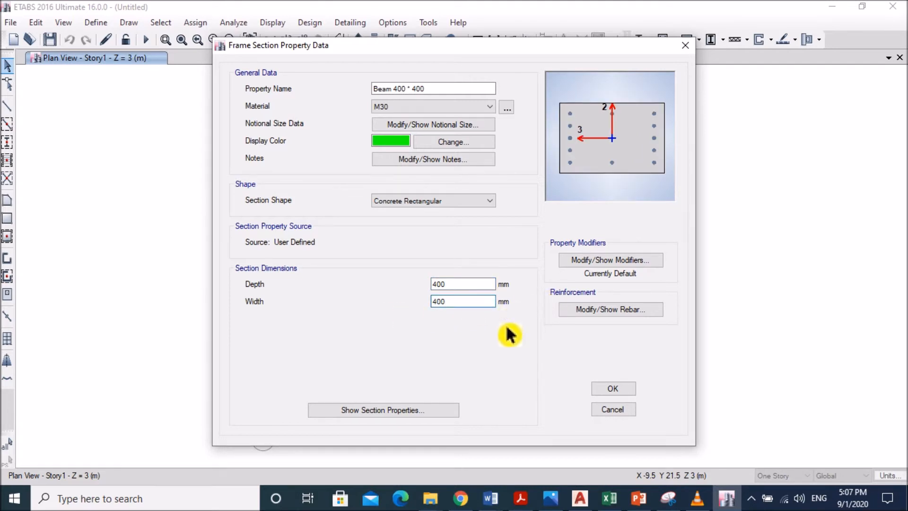
Set the beam section's reinforcement to M3 Design Only (Beam) with 40 mm cover for the top and bottom bars
{"action": "left_click", "coordinate": [611, 313]}
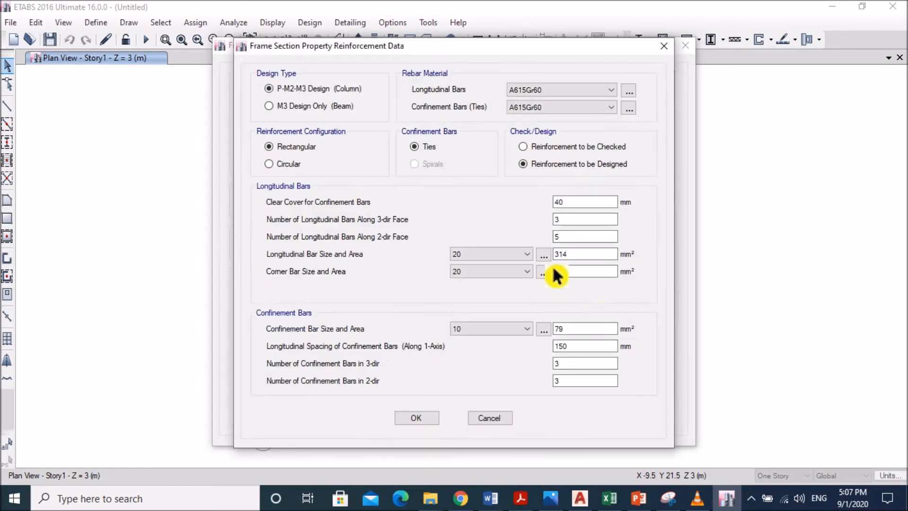
{"action": "left_click", "coordinate": [292, 112]}
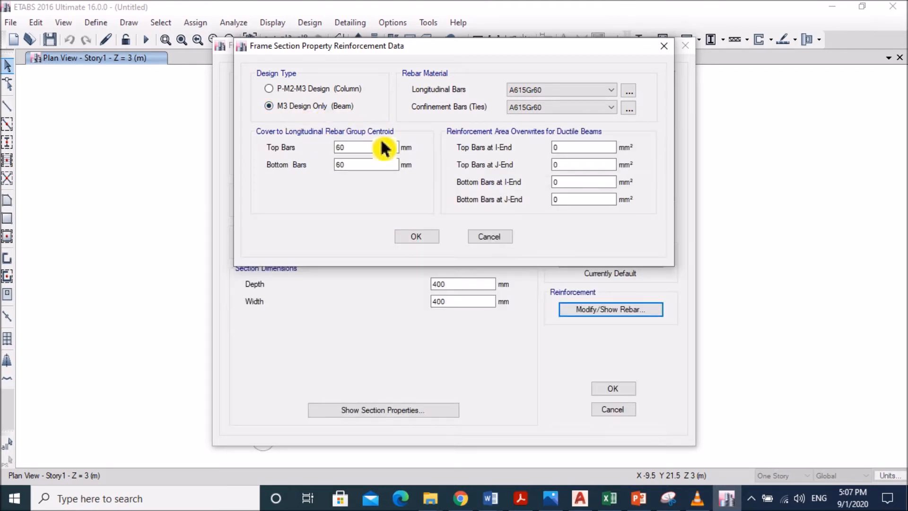
{"action": "left_click_drag", "start_coordinate": [363, 150], "coordinate": [322, 138]}
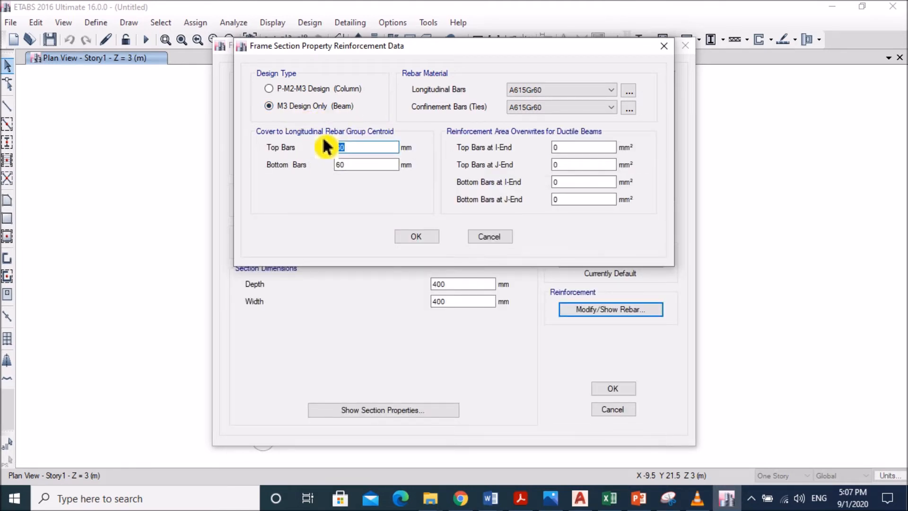
{"action": "left_click_drag", "start_coordinate": [369, 167], "coordinate": [338, 165]}
{"action": "key", "text": "BackSpace"}
{"action": "type", "text": "40"}
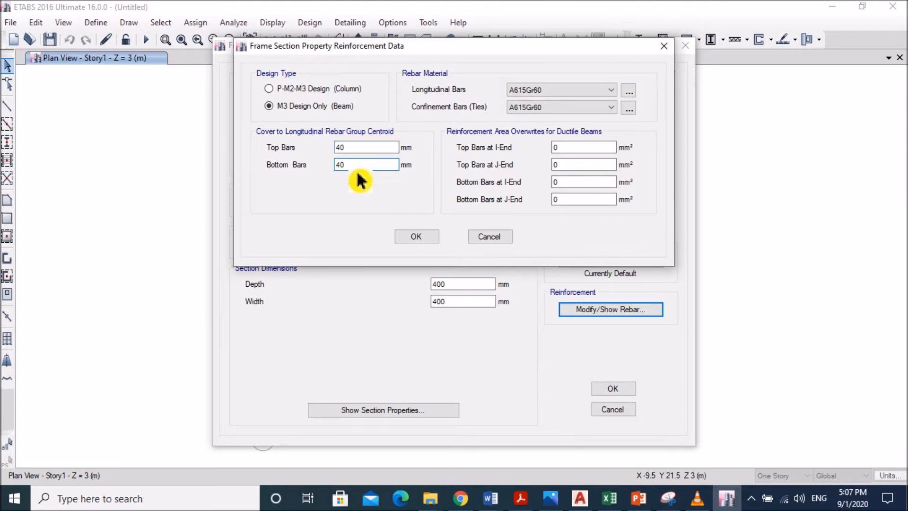
Assign HYSD500 to the beam's longitudinal and confinement bars, and accept the reinforcement and section data
{"action": "left_click", "coordinate": [552, 90]}
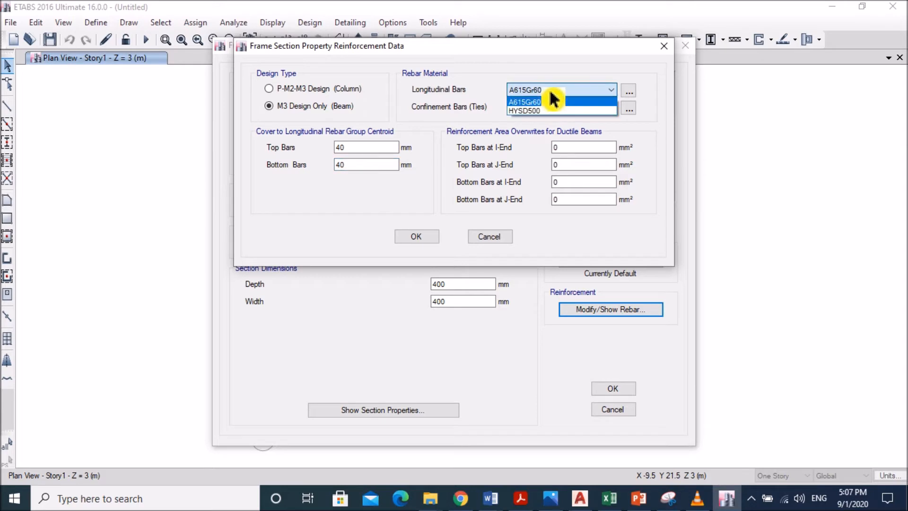
{"action": "left_click", "coordinate": [551, 112]}
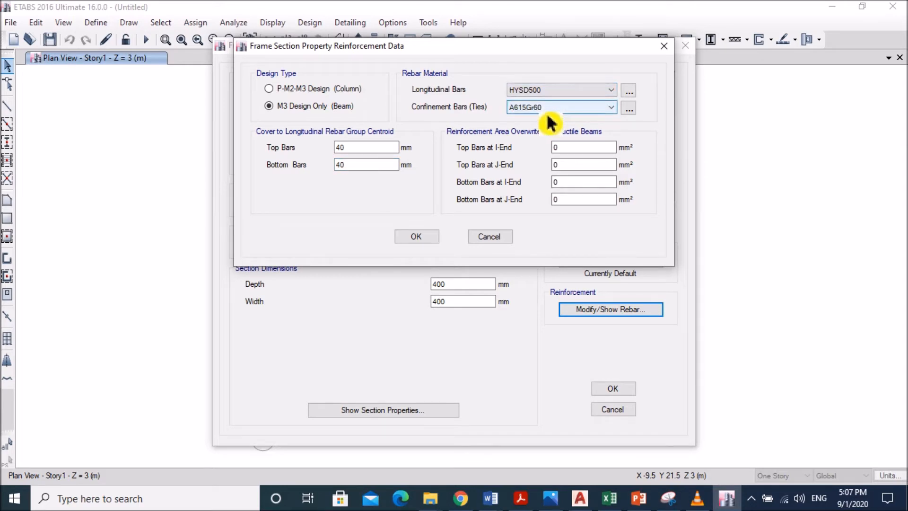
{"action": "left_click", "coordinate": [551, 109]}
{"action": "left_click", "coordinate": [548, 129]}
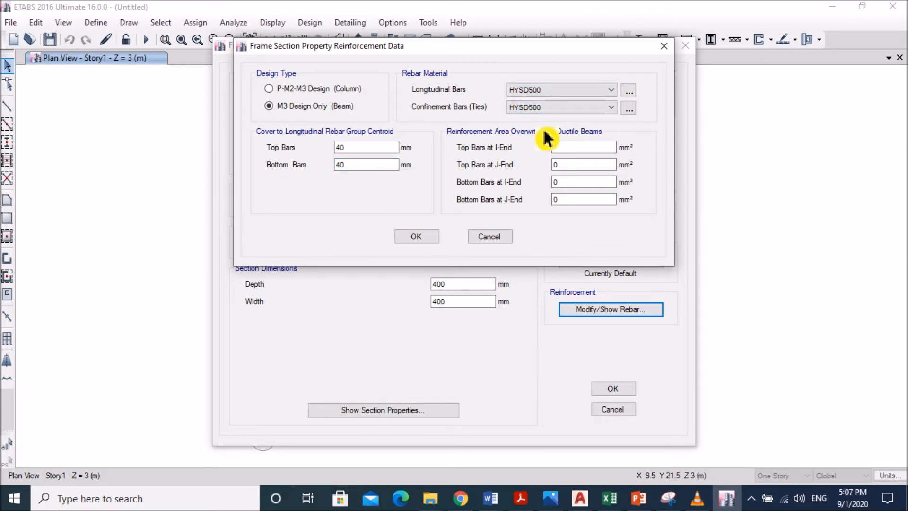
{"action": "left_click", "coordinate": [418, 238]}
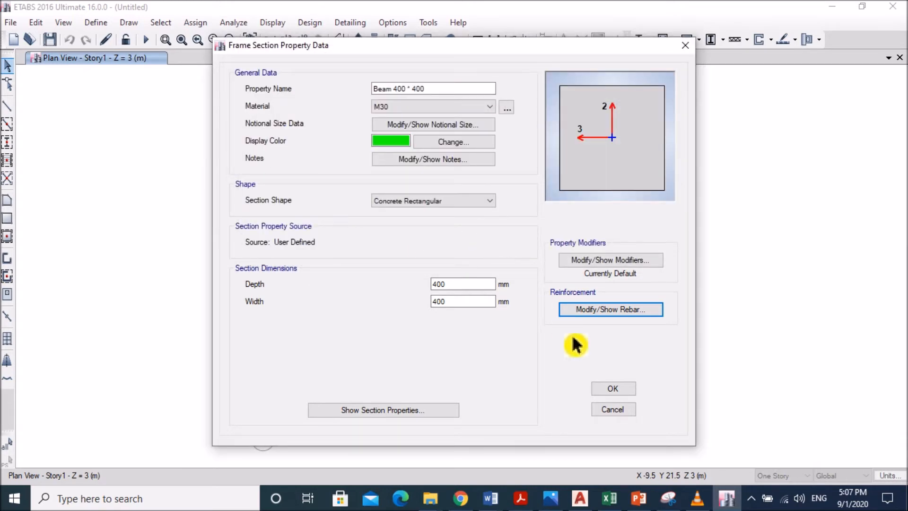
{"action": "left_click", "coordinate": [617, 389]}
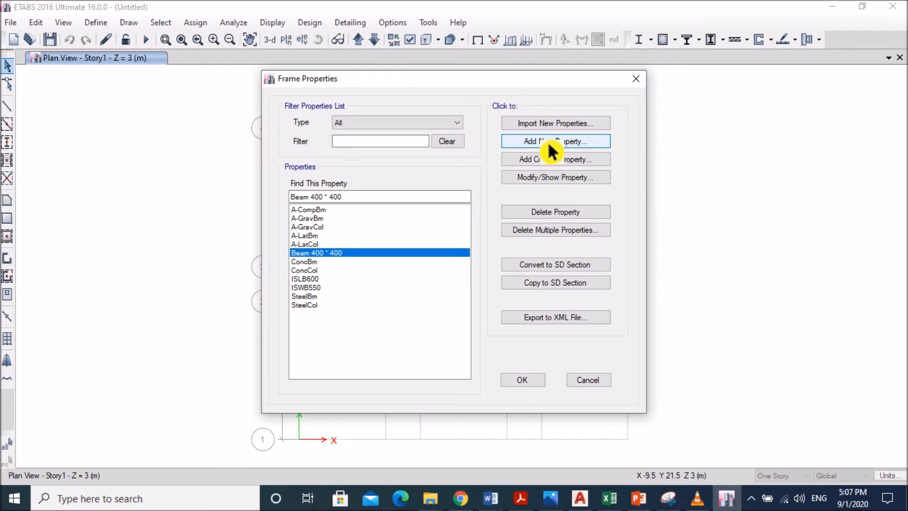
Add a concrete rectangular frame section named "Column 400*400" in M30, with depth and width of 400 mm
{"action": "left_click", "coordinate": [551, 142]}
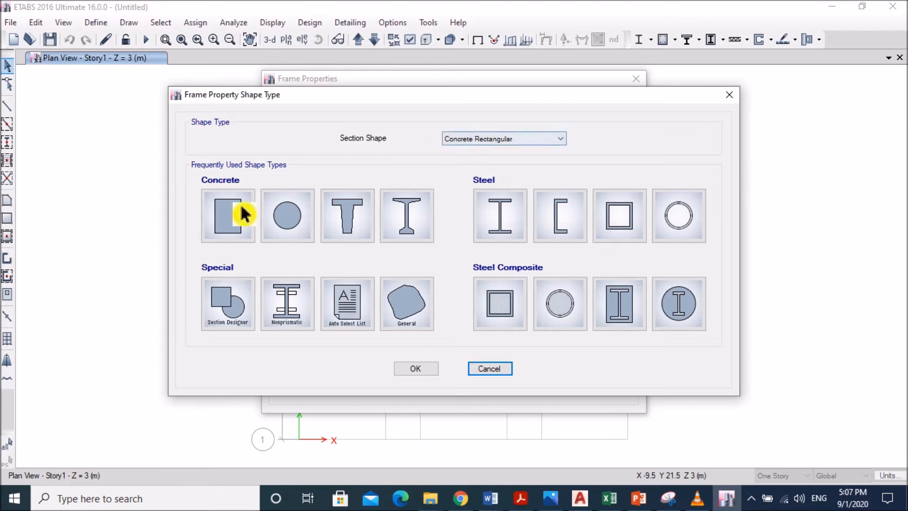
{"action": "left_click", "coordinate": [228, 234]}
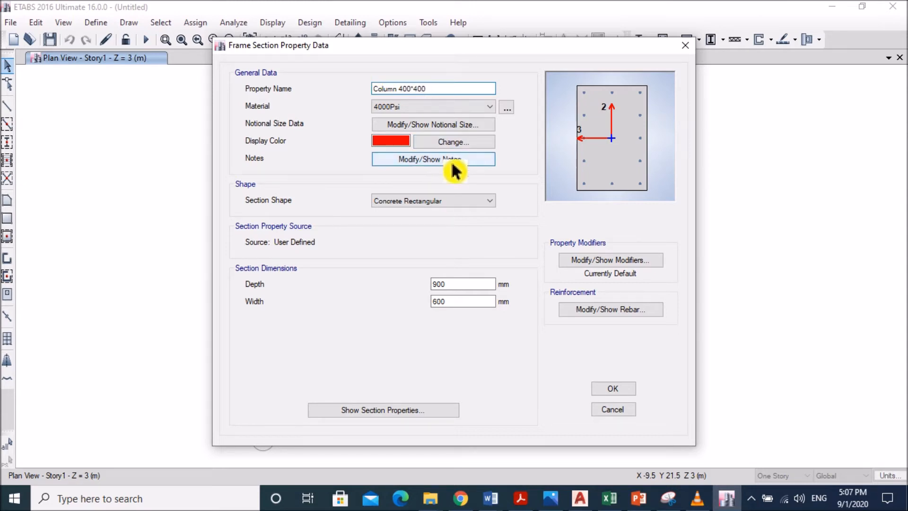
{"action": "left_click_drag", "start_coordinate": [461, 285], "coordinate": [405, 289]}
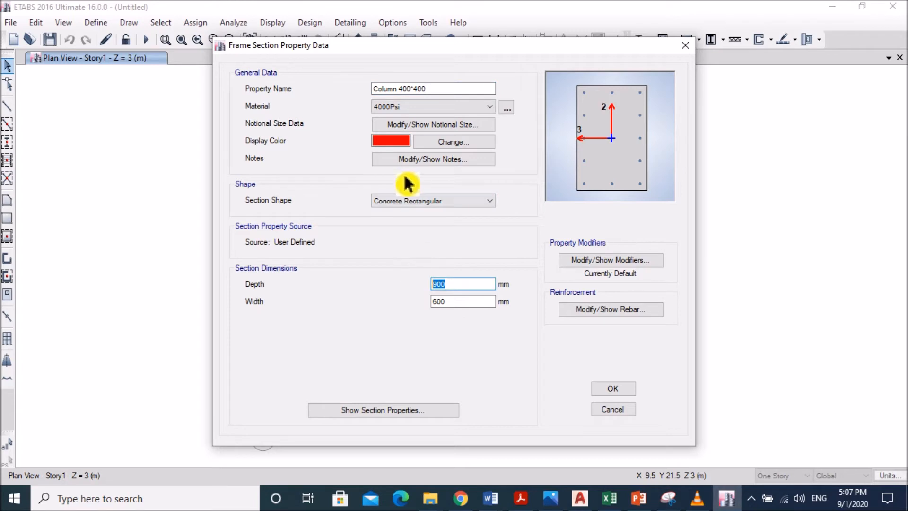
{"action": "left_click", "coordinate": [413, 108]}
{"action": "left_click", "coordinate": [411, 162]}
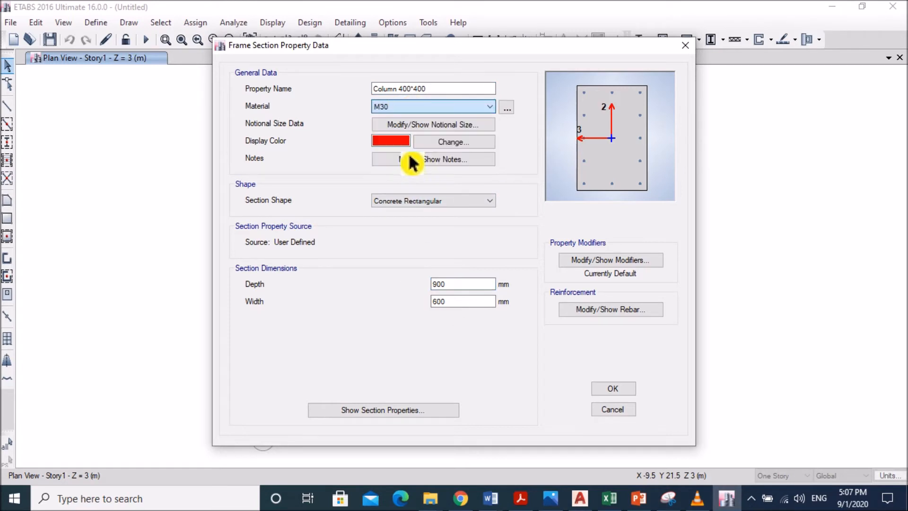
{"action": "left_click_drag", "start_coordinate": [458, 288], "coordinate": [429, 288]}
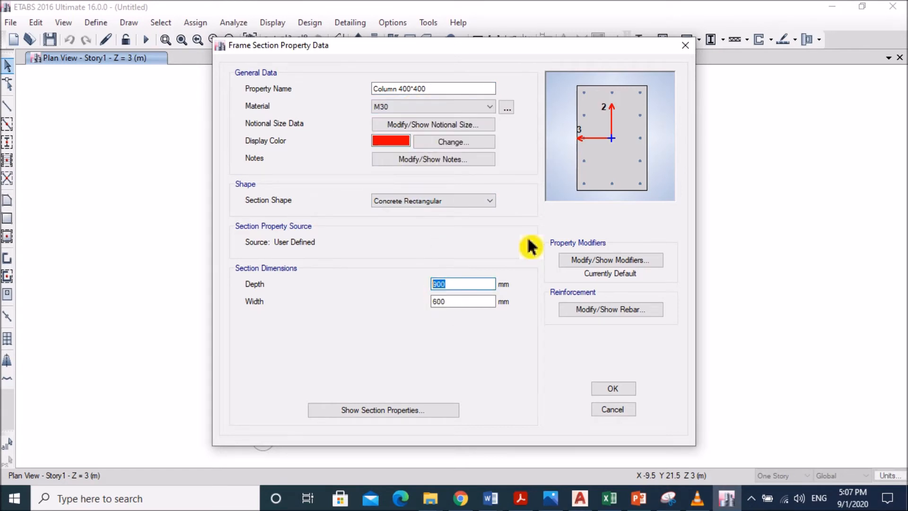
{"action": "left_click_drag", "start_coordinate": [463, 306], "coordinate": [409, 303]}
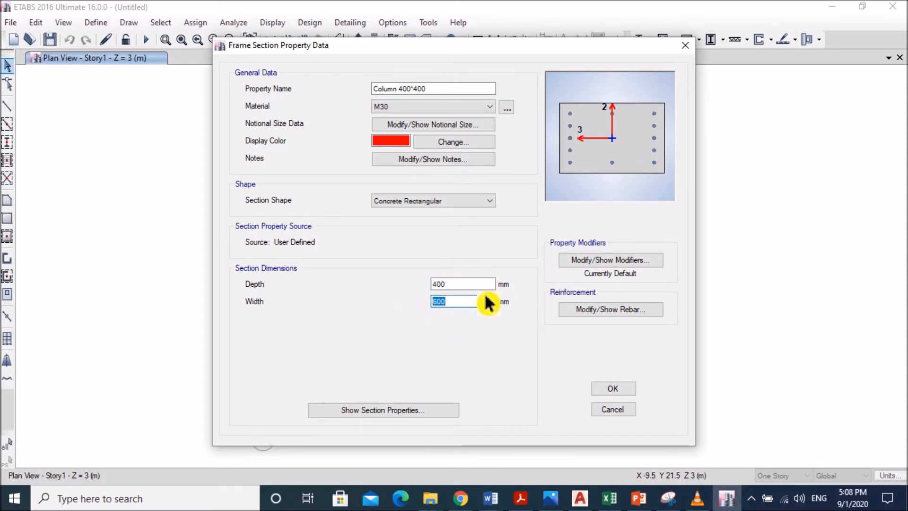
Assign HYSD500 to the column section's longitudinal and confinement bars, and accept the section and the frame properties
{"action": "left_click", "coordinate": [591, 312]}
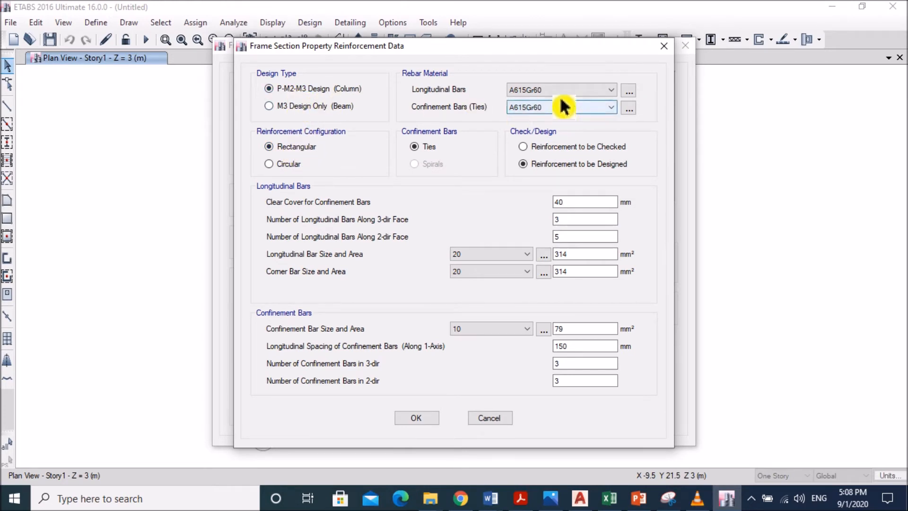
{"action": "left_click", "coordinate": [572, 90]}
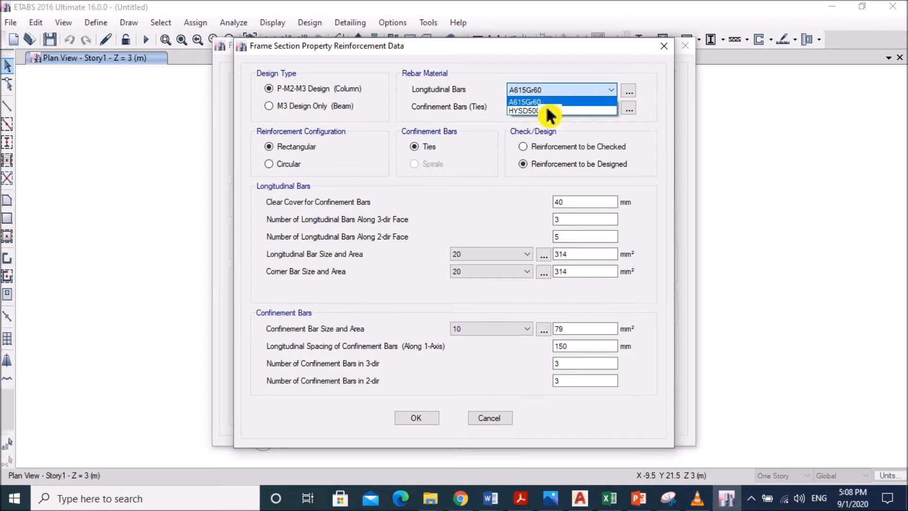
{"action": "left_click", "coordinate": [542, 111]}
{"action": "left_click", "coordinate": [544, 107]}
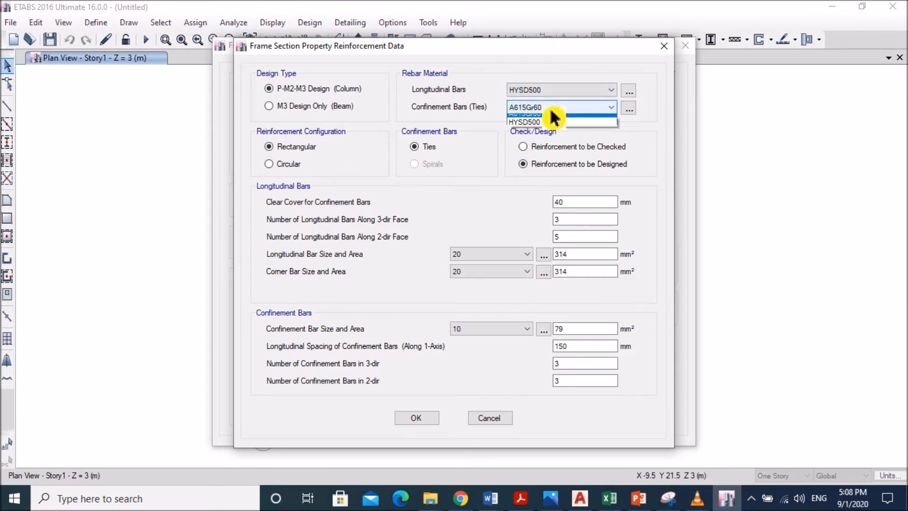
{"action": "left_click", "coordinate": [540, 130]}
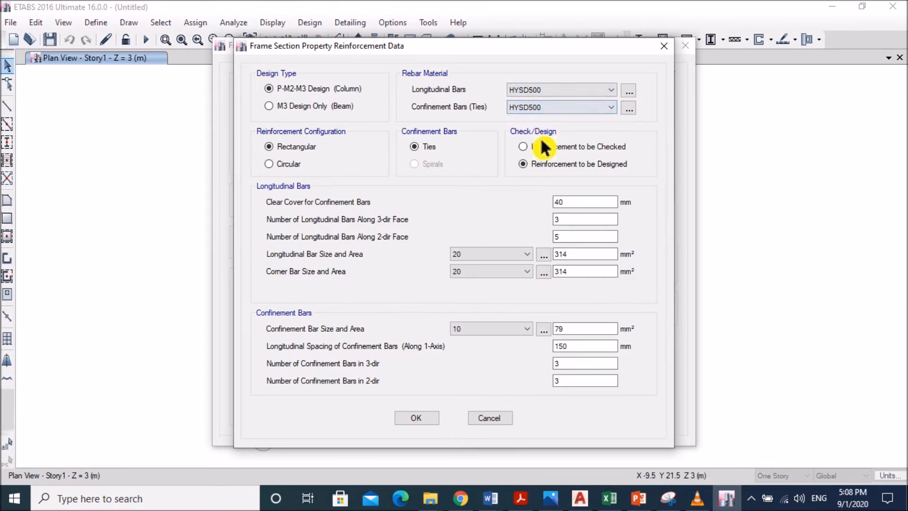
{"action": "left_click", "coordinate": [426, 425]}
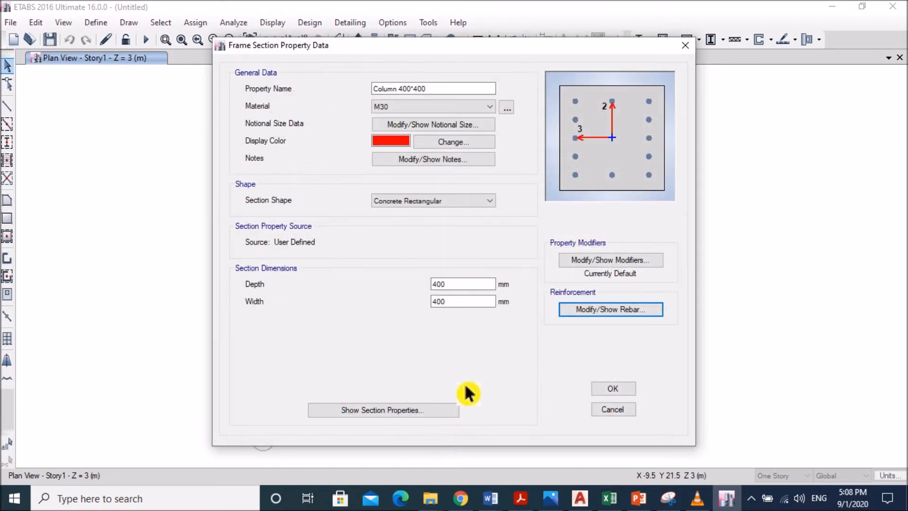
{"action": "left_click", "coordinate": [615, 391]}
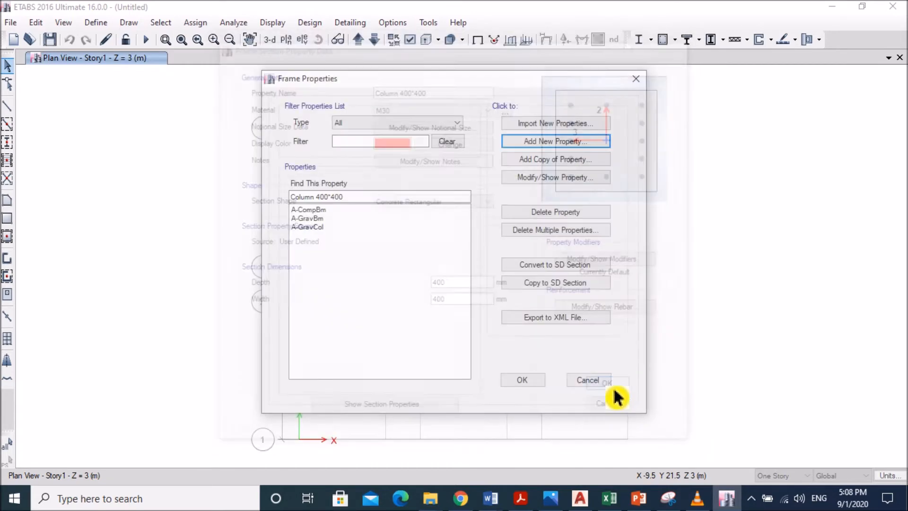
{"action": "left_click", "coordinate": [522, 380]}
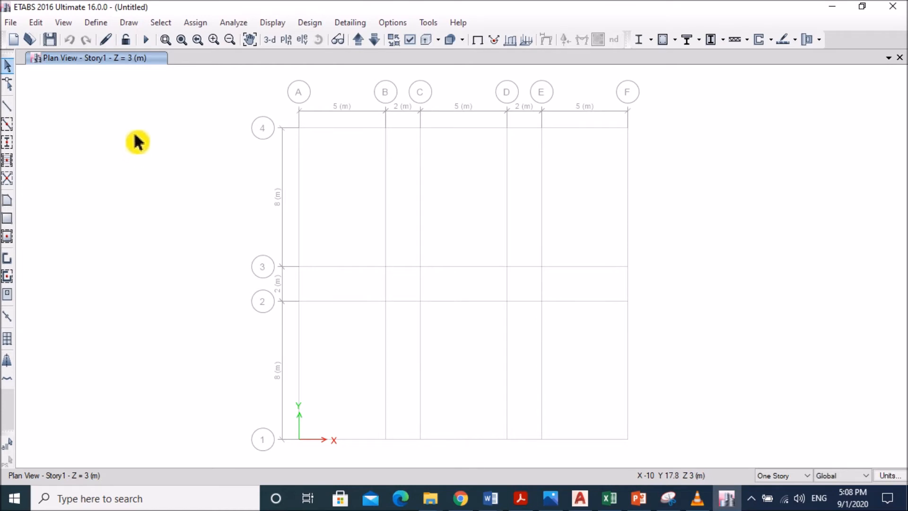
Delete the default slab property Slab1 from the model's slab sections
{"action": "left_click", "coordinate": [93, 23]}
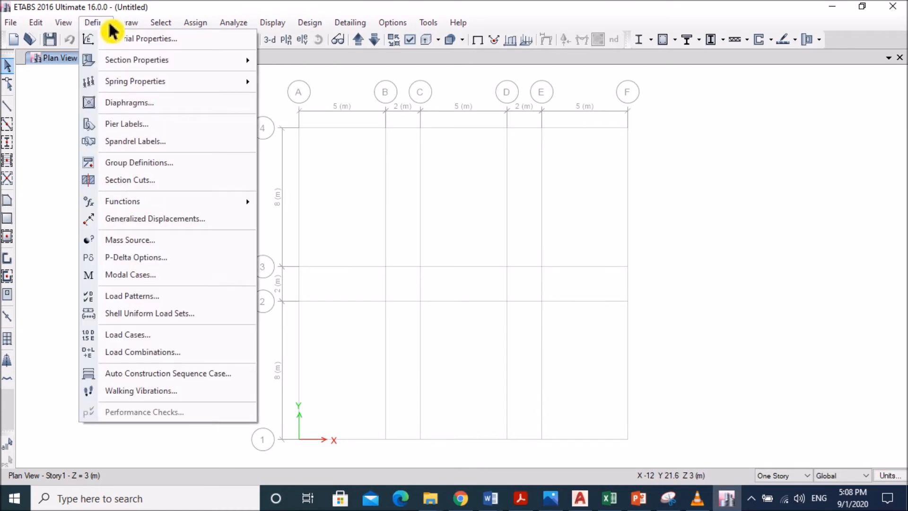
{"action": "mouse_move", "coordinate": [140, 66]}
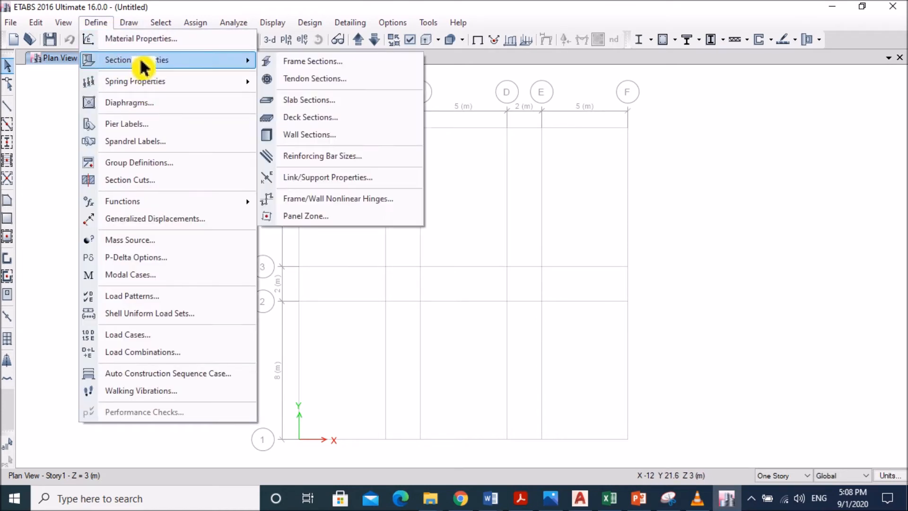
{"action": "left_click", "coordinate": [327, 111]}
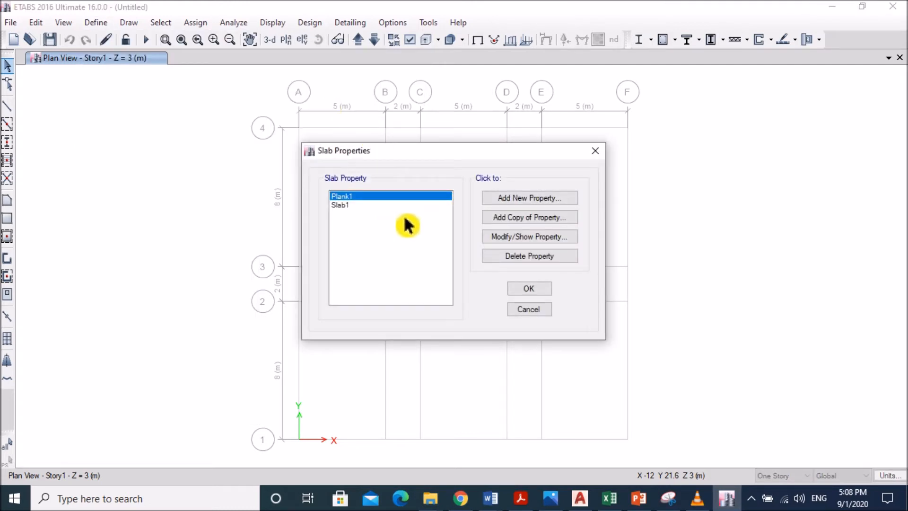
{"action": "left_click", "coordinate": [348, 205]}
{"action": "left_click", "coordinate": [525, 259]}
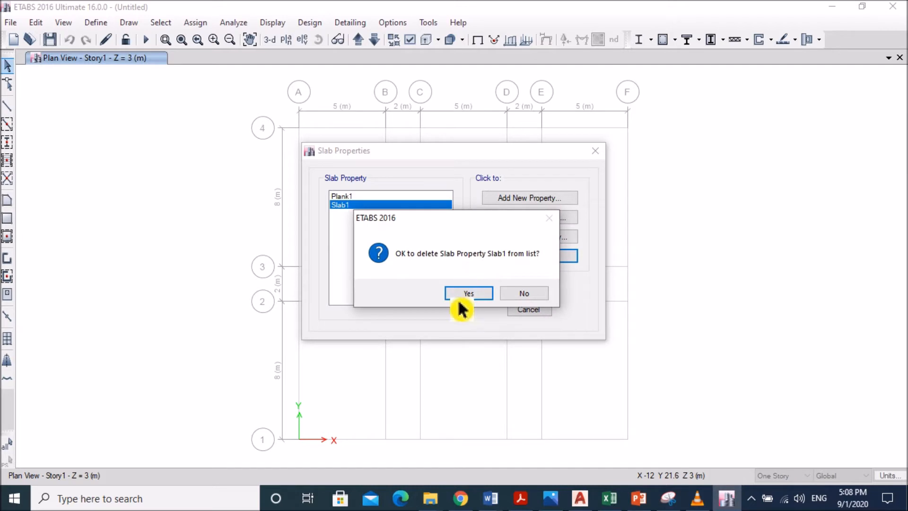
{"action": "left_click", "coordinate": [468, 303]}
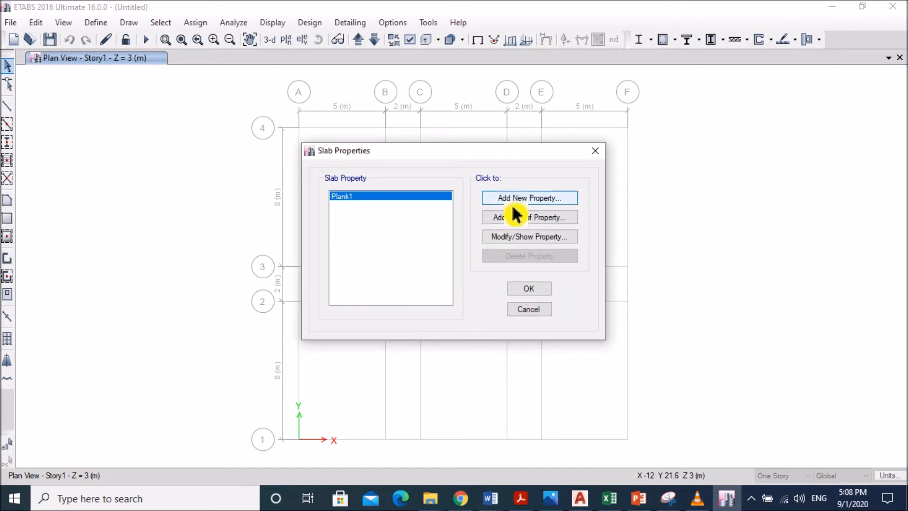
Add a 200 mm slab property named "Membrane" in M30, with Membrane modeling type and Slab as its type
{"action": "left_click", "coordinate": [513, 204]}
{"action": "double_click", "coordinate": [458, 103]}
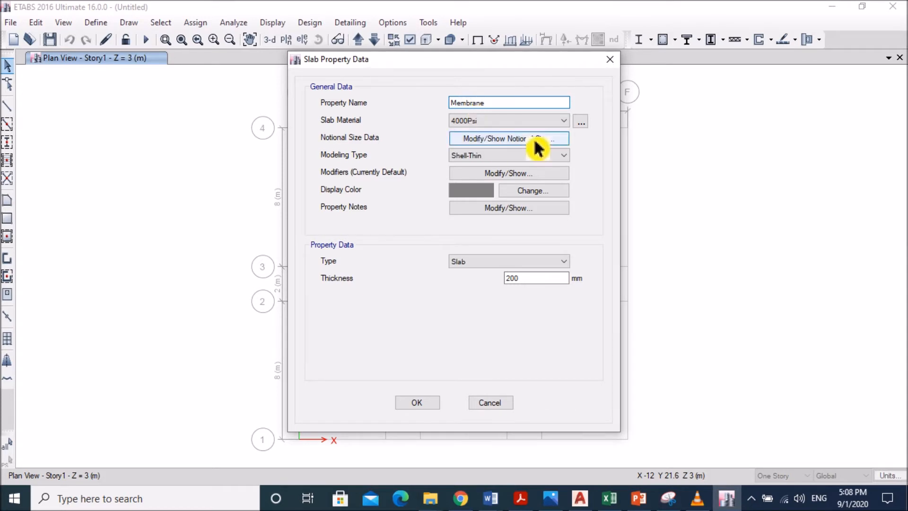
{"action": "left_click", "coordinate": [527, 121]}
{"action": "left_click", "coordinate": [490, 168]}
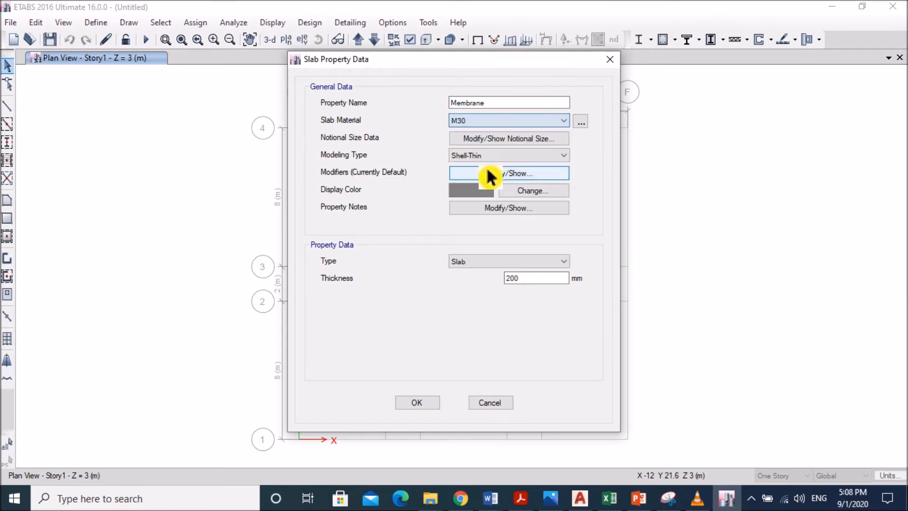
{"action": "left_click", "coordinate": [543, 157]}
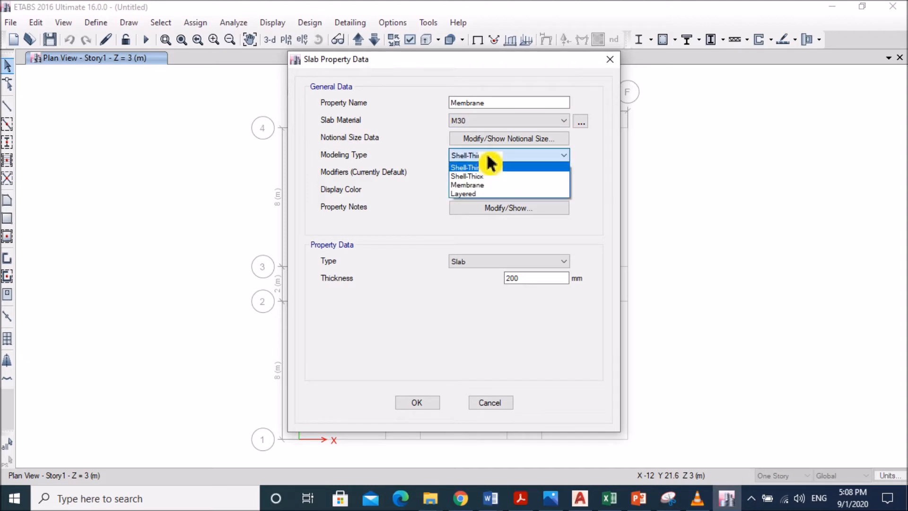
{"action": "left_click", "coordinate": [494, 187]}
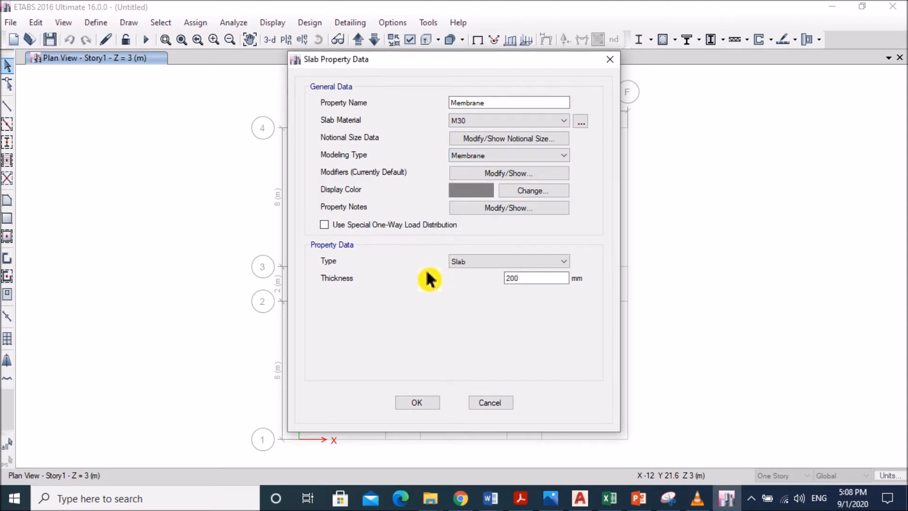
{"action": "left_click", "coordinate": [536, 262]}
{"action": "left_click", "coordinate": [535, 266]}
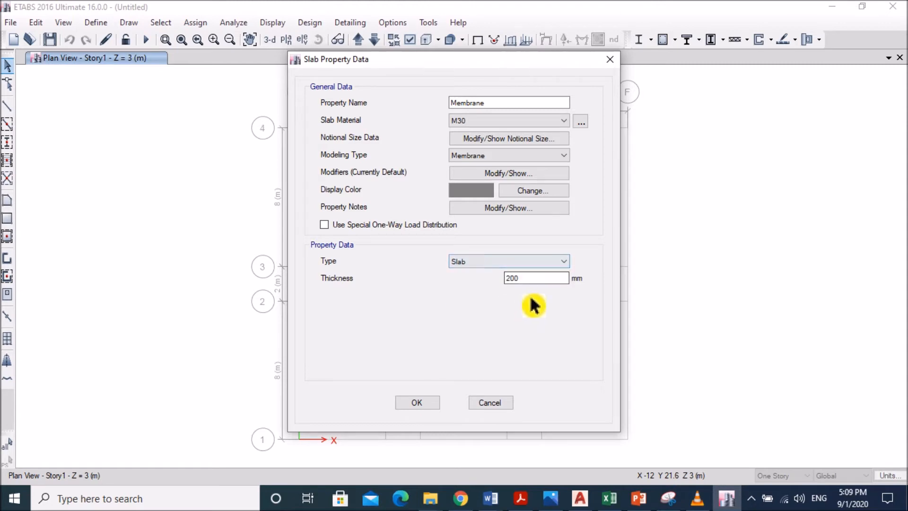
{"action": "left_click", "coordinate": [425, 405]}
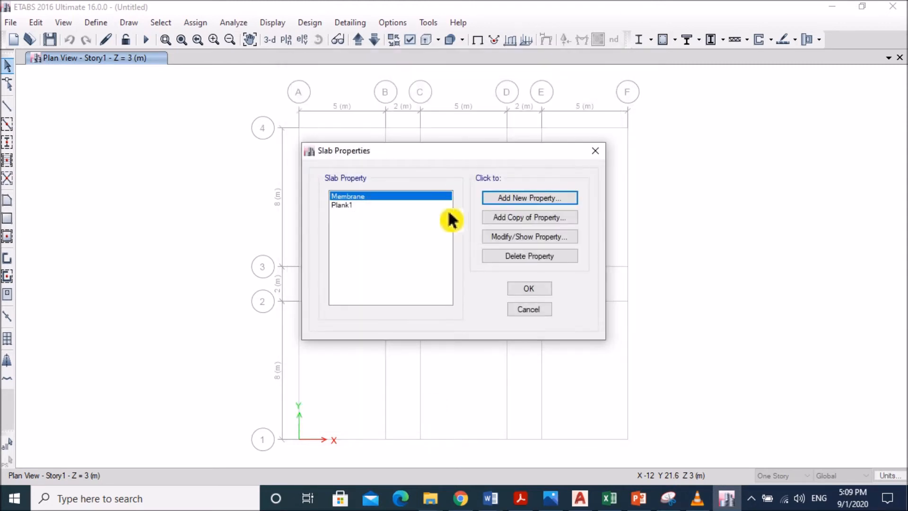
Add a 200 mm slab property named "Thin shell" in M30 with Shell-Thin modeling type
{"action": "left_click", "coordinate": [528, 198]}
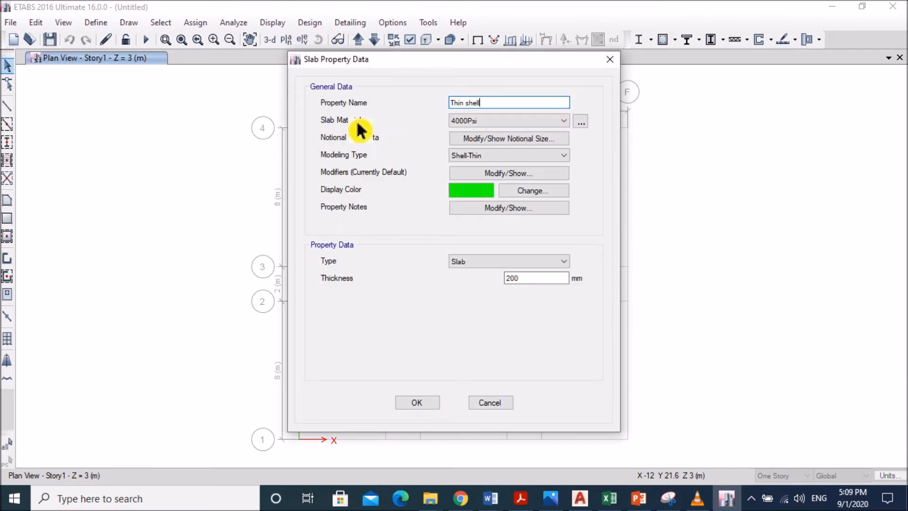
{"action": "left_click", "coordinate": [473, 121]}
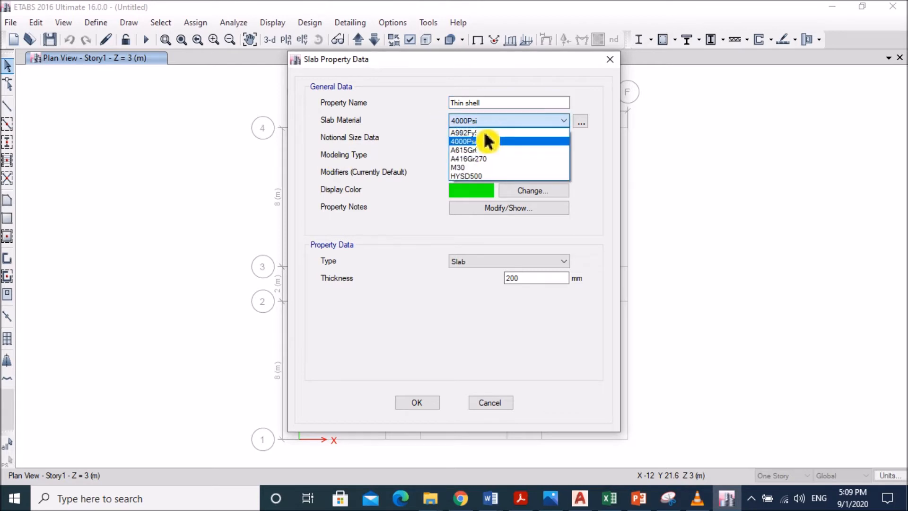
{"action": "left_click", "coordinate": [468, 168]}
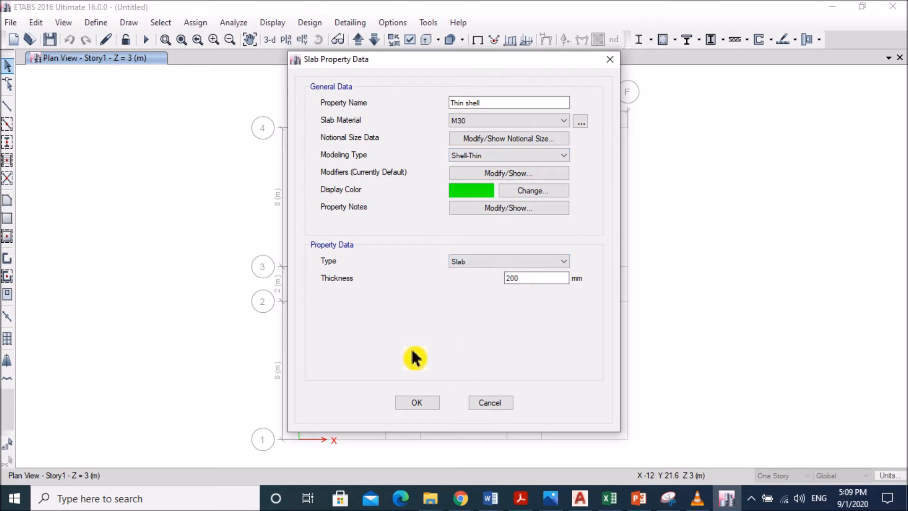
{"action": "left_click", "coordinate": [421, 405]}
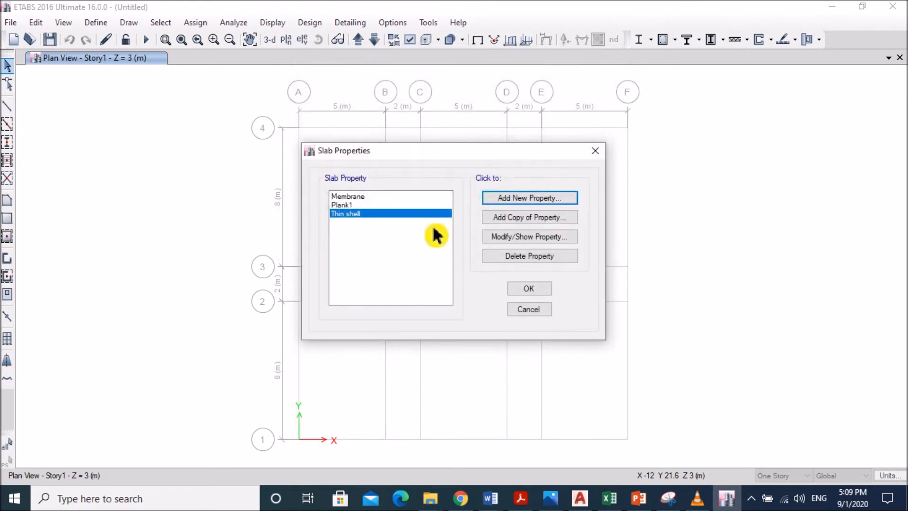
Add a 200 mm slab property named "Thick shell" in M30 with Shell-Thick modeling type, and accept the slab properties
{"action": "left_click", "coordinate": [516, 203]}
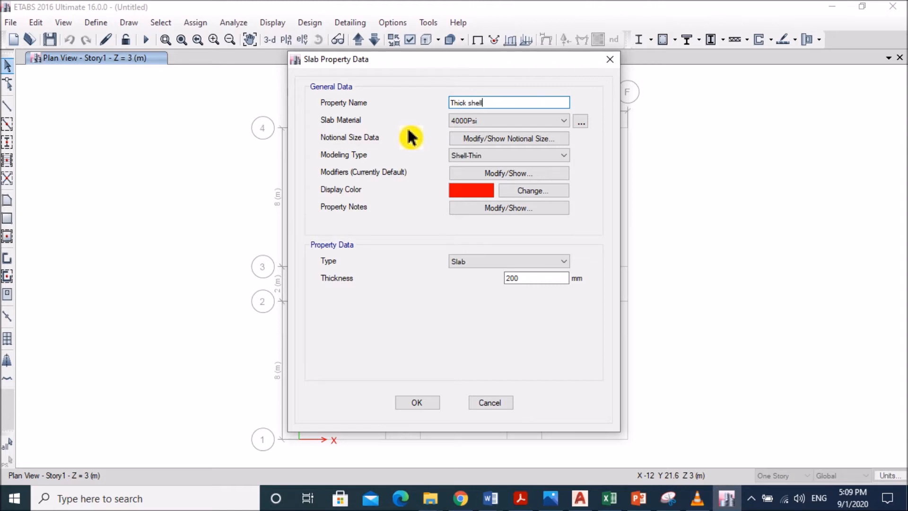
{"action": "left_click", "coordinate": [466, 122]}
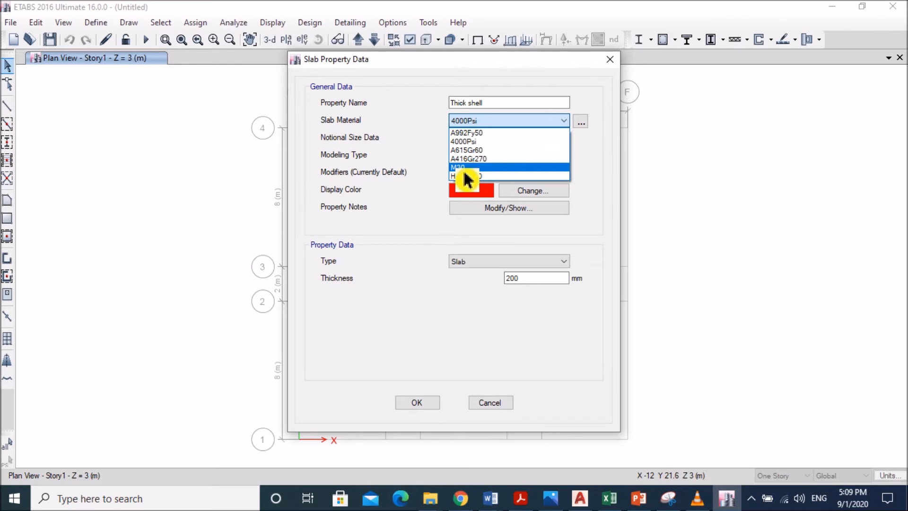
{"action": "left_click", "coordinate": [464, 168]}
{"action": "left_click", "coordinate": [492, 156]}
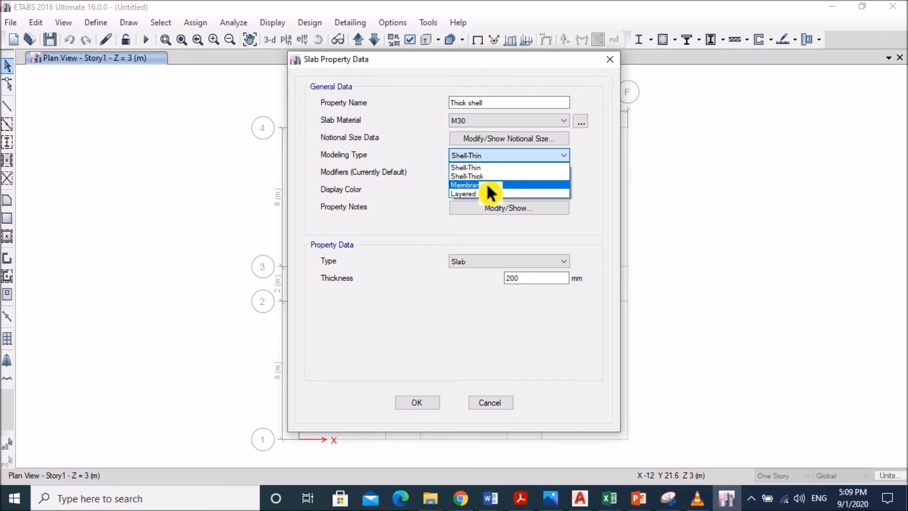
{"action": "left_click", "coordinate": [494, 186]}
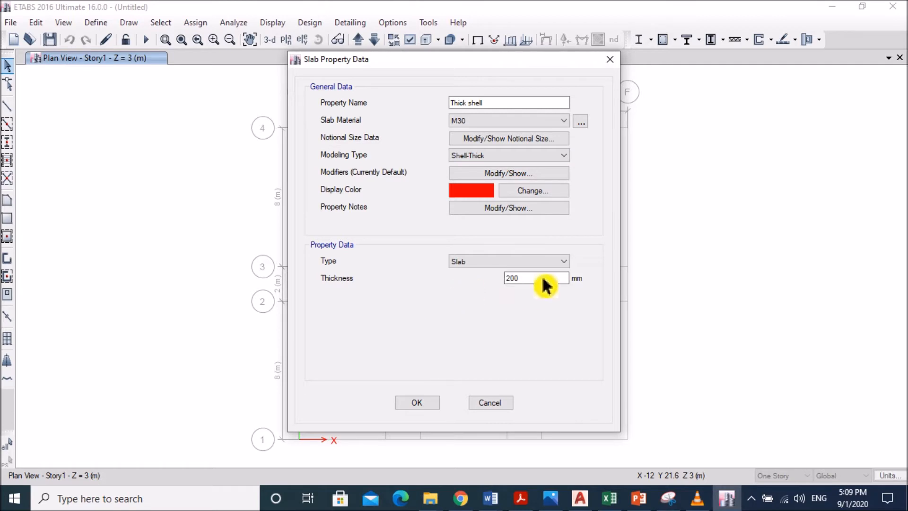
{"action": "left_click", "coordinate": [421, 405]}
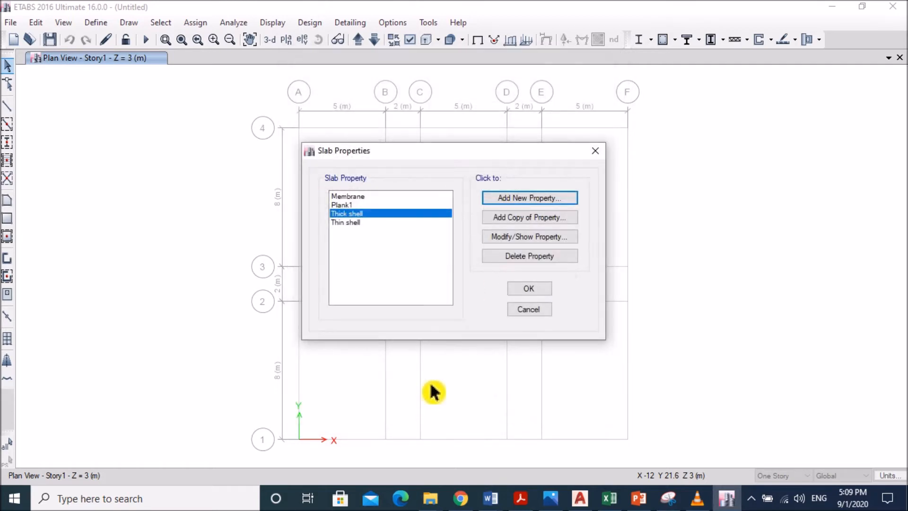
{"action": "left_click", "coordinate": [534, 299]}
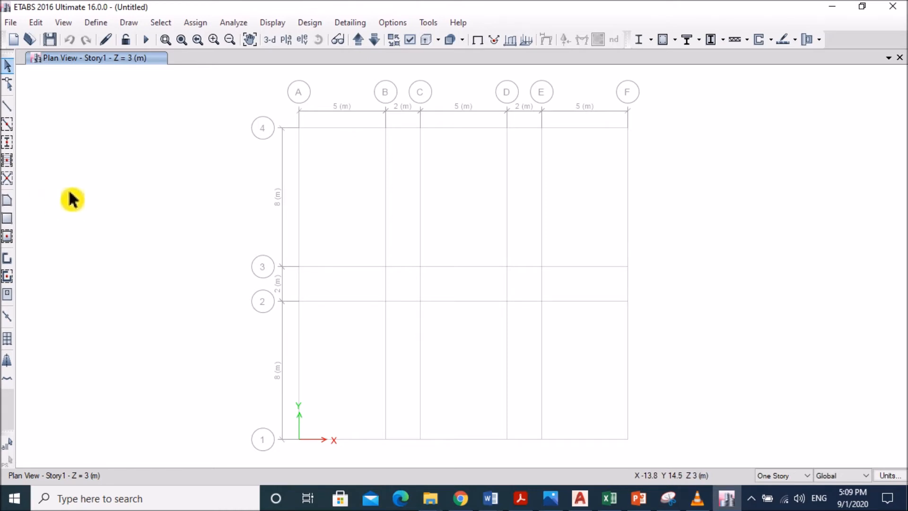
Place Column 400*400 columns at all grid intersections from A to F and 1 to 4 on the Story1 plan
{"action": "left_click", "coordinate": [14, 147]}
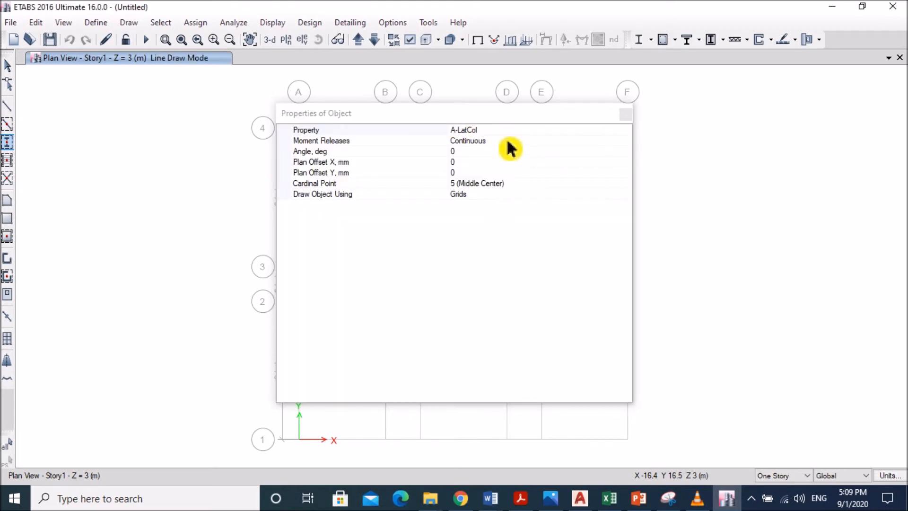
{"action": "left_click", "coordinate": [627, 132]}
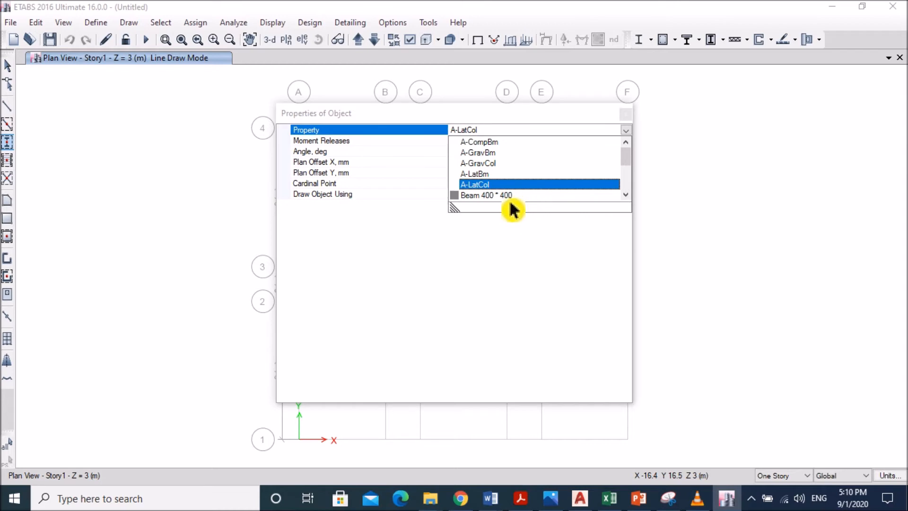
{"action": "scroll", "coordinate": [527, 193], "scroll_direction": "down", "scroll_amount": 1}
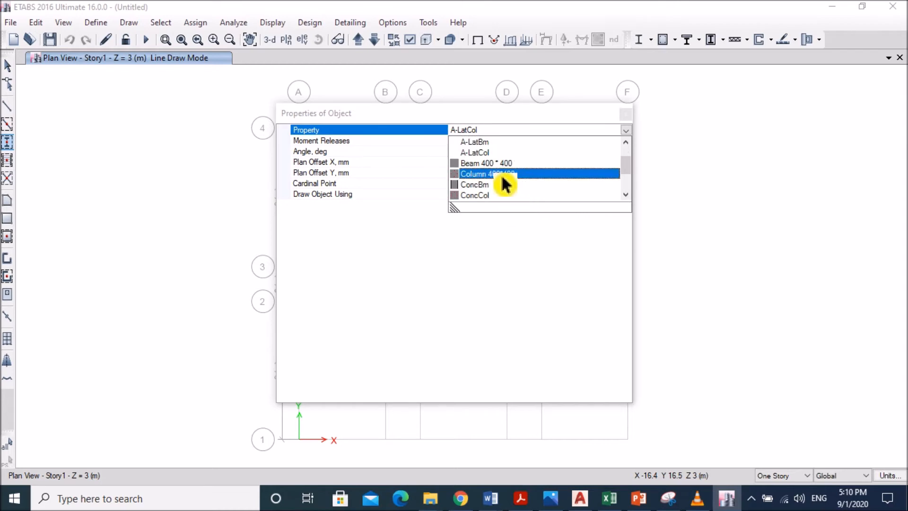
{"action": "left_click", "coordinate": [503, 175]}
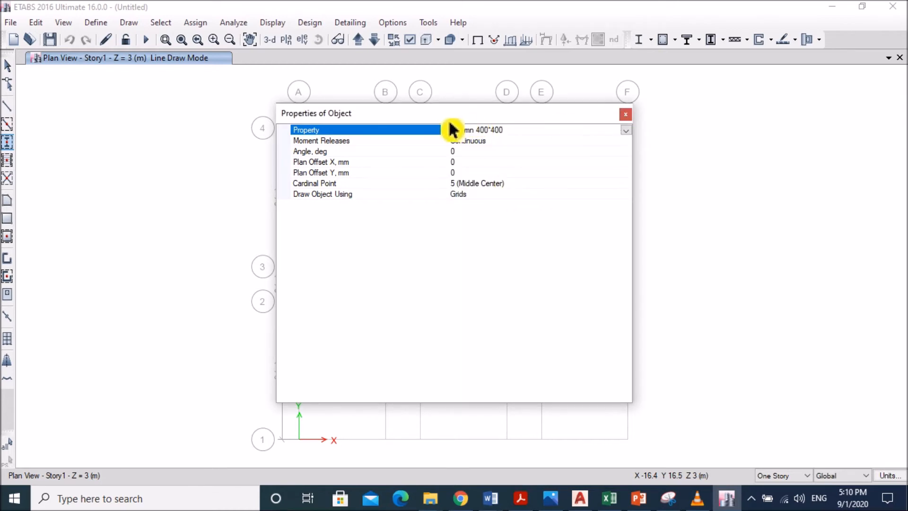
{"action": "left_click_drag", "start_coordinate": [439, 128], "coordinate": [888, 132]}
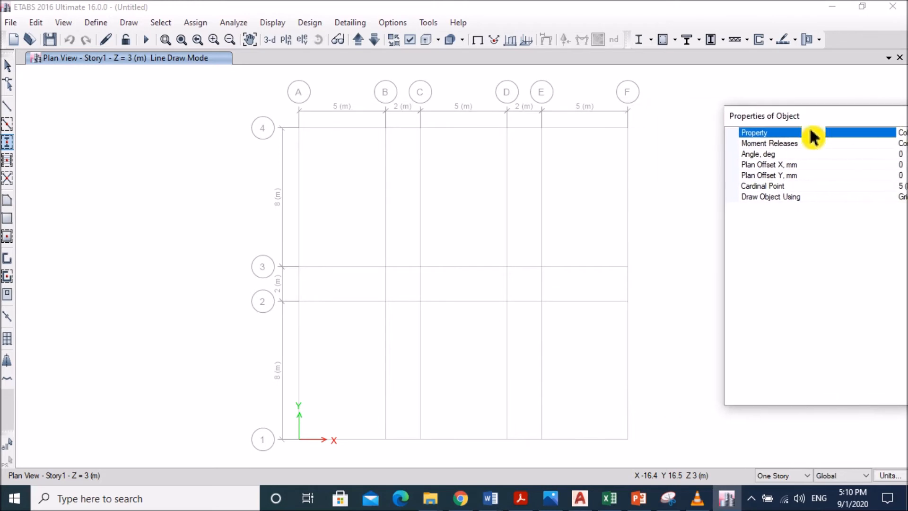
{"action": "left_click_drag", "start_coordinate": [237, 107], "coordinate": [657, 456]}
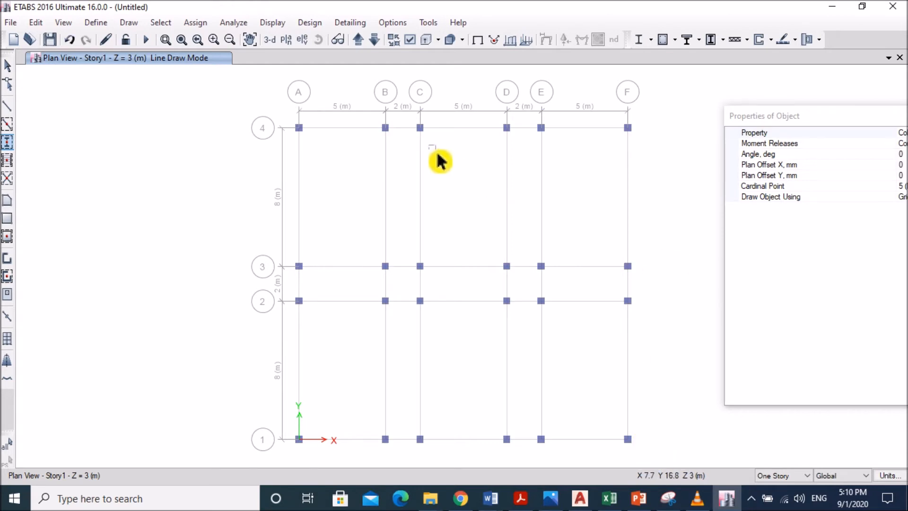
{"action": "left_click_drag", "start_coordinate": [816, 121], "coordinate": [634, 141]}
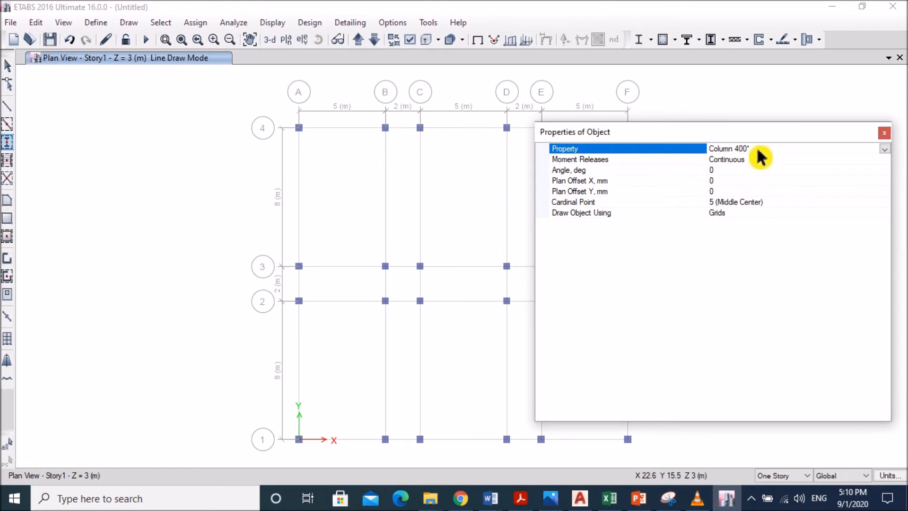
{"action": "left_click", "coordinate": [884, 133]}
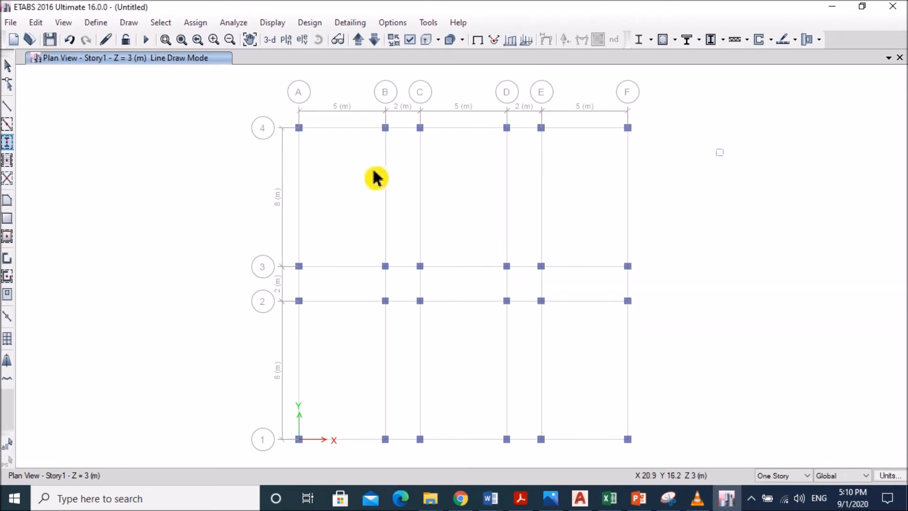
Draw Beam 400 * 400 frame beams along all grid lines between the columns on the Story1 plan
{"action": "left_click", "coordinate": [10, 126]}
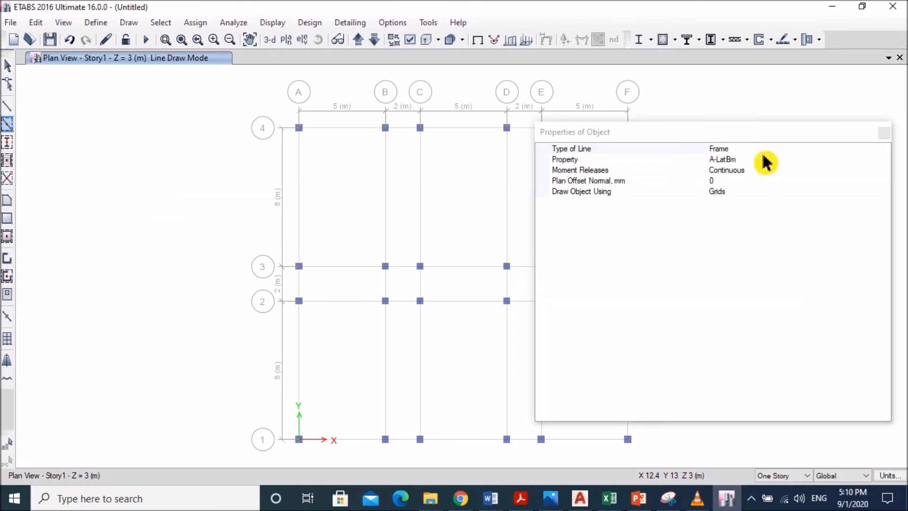
{"action": "left_click", "coordinate": [766, 161]}
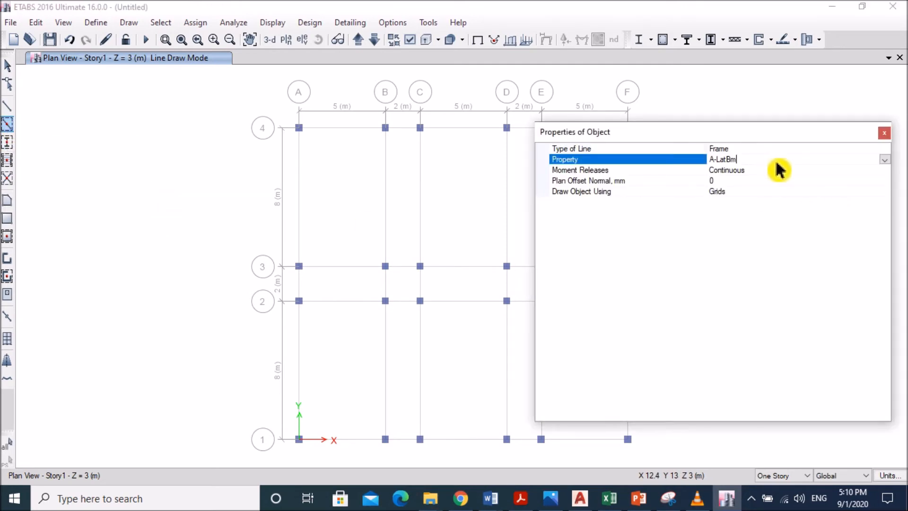
{"action": "left_click", "coordinate": [884, 160]}
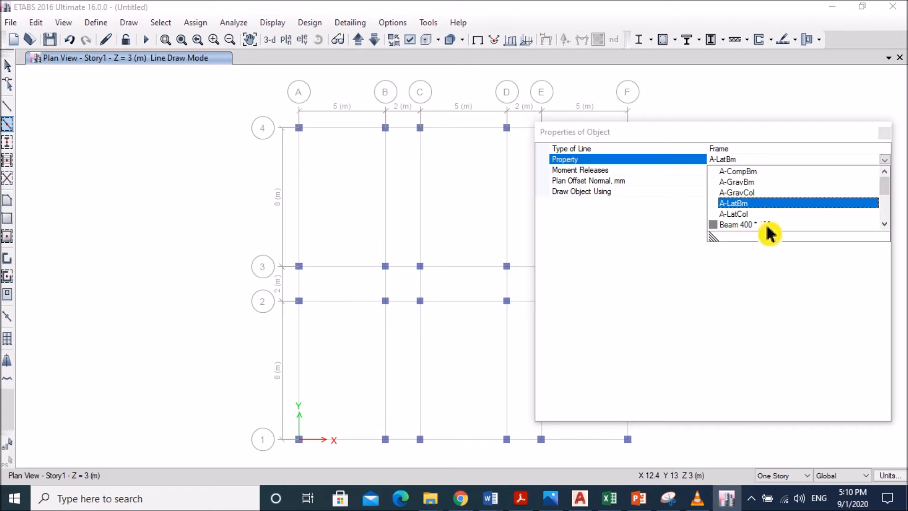
{"action": "left_click", "coordinate": [769, 226]}
{"action": "left_click_drag", "start_coordinate": [678, 137], "coordinate": [861, 101]}
{"action": "mouse_move", "coordinate": [275, 108]}
{"action": "left_mouse_down"}
{"action": "mouse_move", "coordinate": [485, 328]}
{"action": "mouse_move", "coordinate": [688, 468]}
{"action": "mouse_move", "coordinate": [681, 470]}
{"action": "left_mouse_up"}
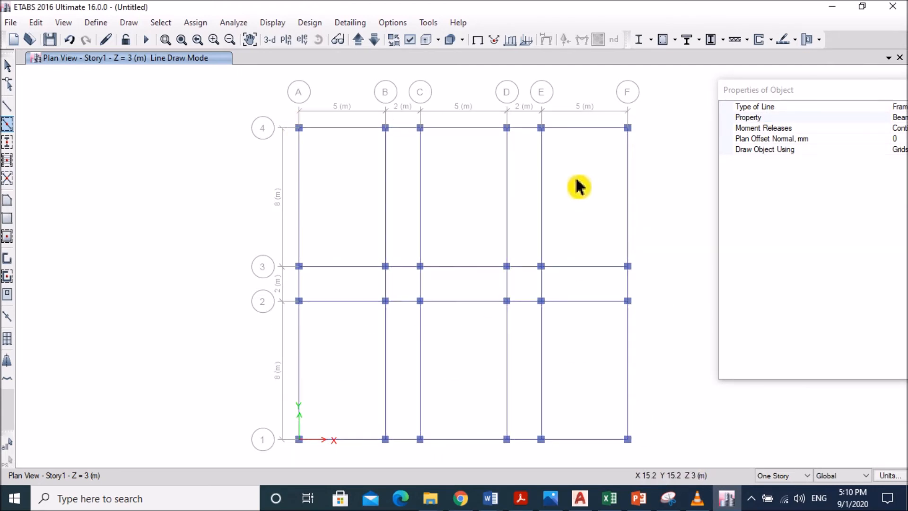
{"action": "left_click_drag", "start_coordinate": [825, 90], "coordinate": [656, 124]}
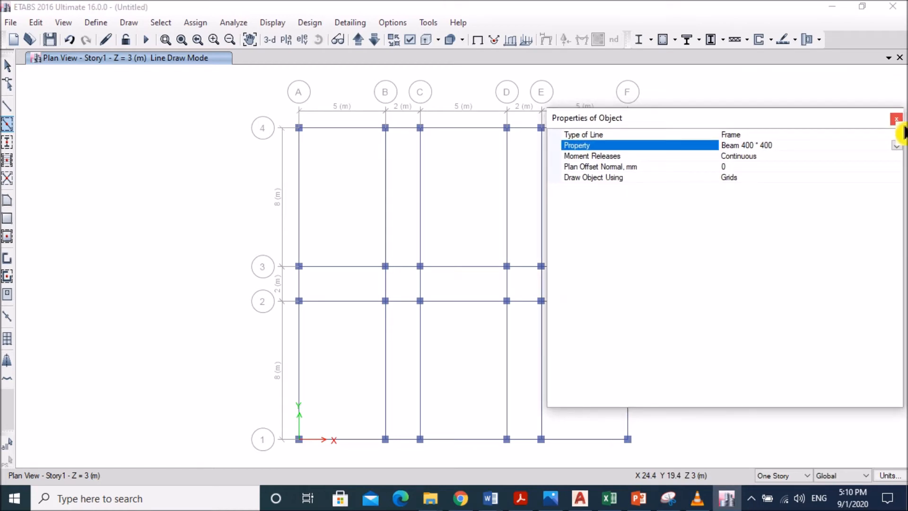
{"action": "left_click", "coordinate": [898, 120]}
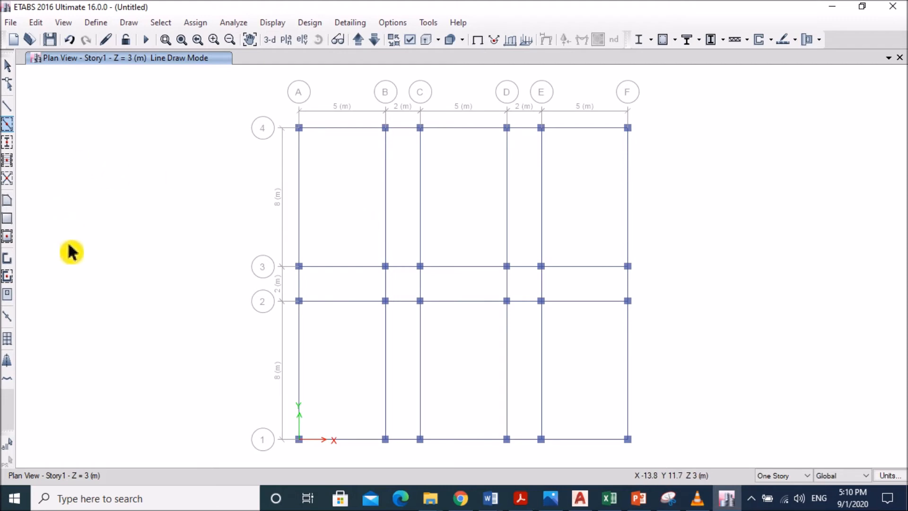
Quick-draw Membrane floor slabs in the two 5 m by 8 m panels between grids A and B
{"action": "left_click", "coordinate": [15, 239]}
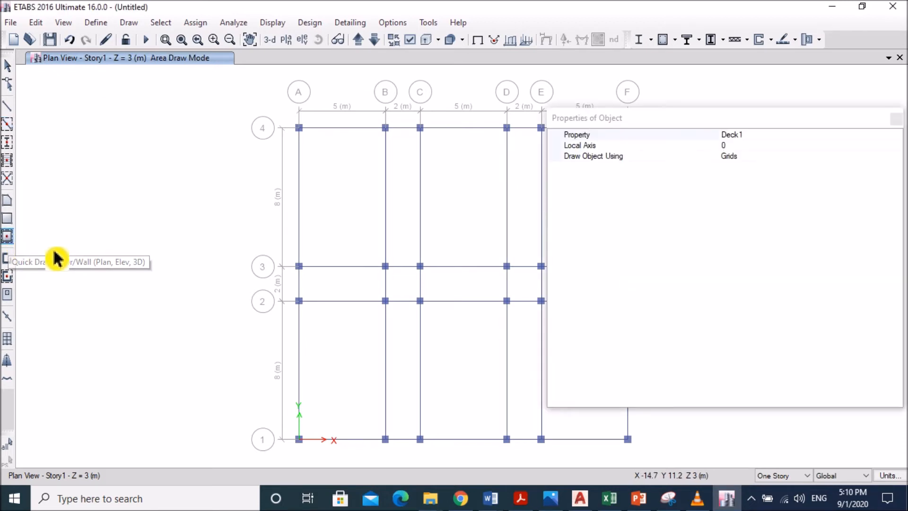
{"action": "left_click", "coordinate": [778, 138]}
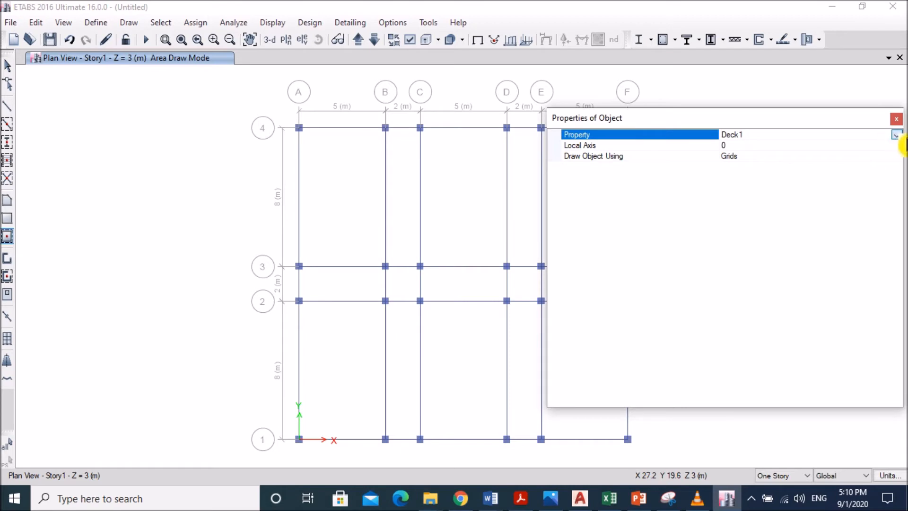
{"action": "left_click", "coordinate": [895, 136]}
{"action": "left_click", "coordinate": [762, 154]}
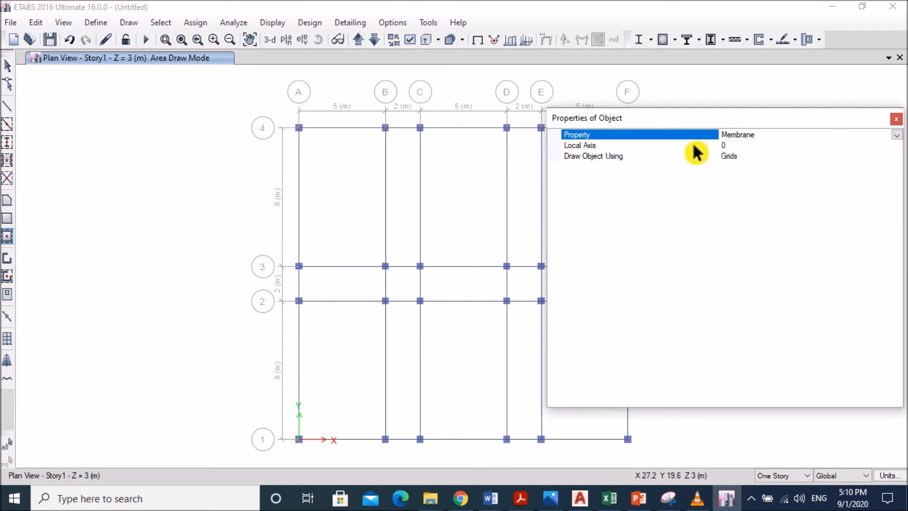
{"action": "left_click", "coordinate": [351, 208]}
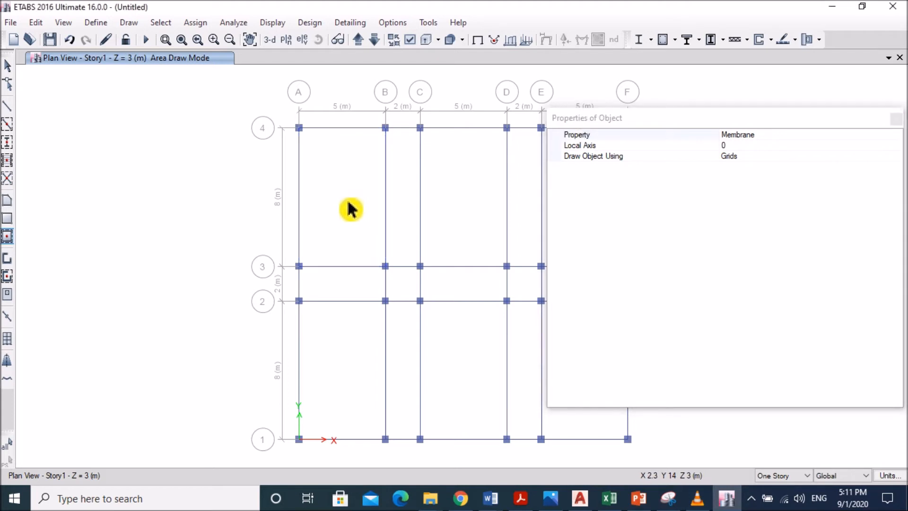
{"action": "left_click", "coordinate": [337, 359]}
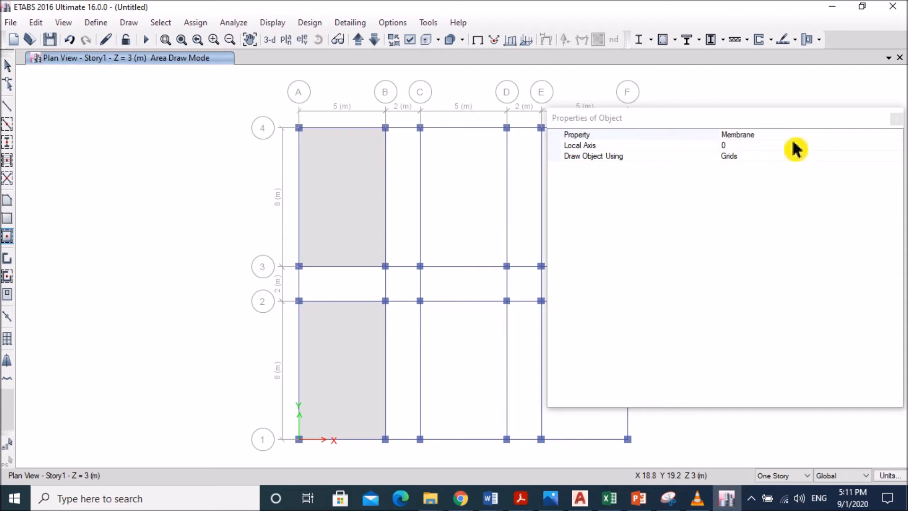
Draw Thin shell floor slabs in the two 5 m by 8 m panels between grids C and D
{"action": "left_click", "coordinate": [806, 136]}
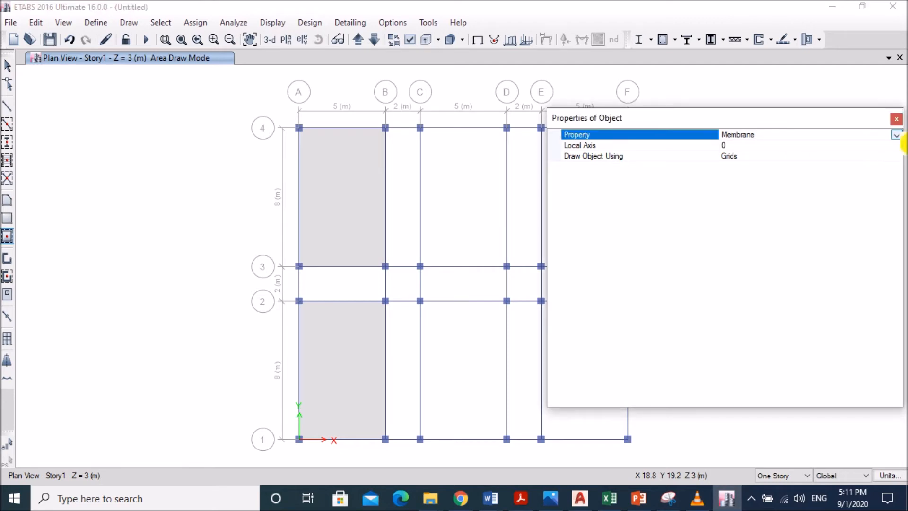
{"action": "left_click", "coordinate": [896, 136]}
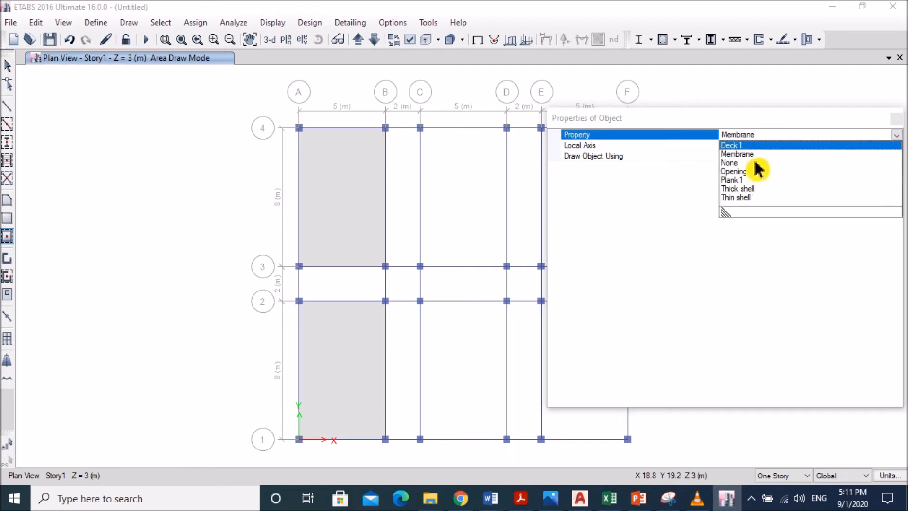
{"action": "left_click", "coordinate": [753, 199]}
{"action": "left_click", "coordinate": [484, 196]}
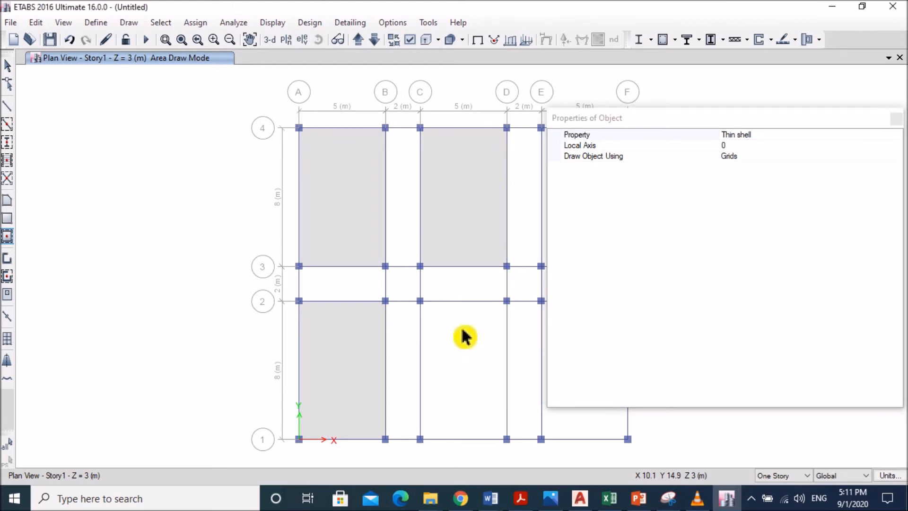
{"action": "left_click", "coordinate": [464, 364]}
Draw Thick shell floor slabs in the two 5 m by 8 m panels between grids E and F, and leave area drawing
{"action": "left_click_drag", "start_coordinate": [685, 125], "coordinate": [179, 135]}
{"action": "left_click", "coordinate": [277, 145]}
{"action": "left_click", "coordinate": [388, 145]}
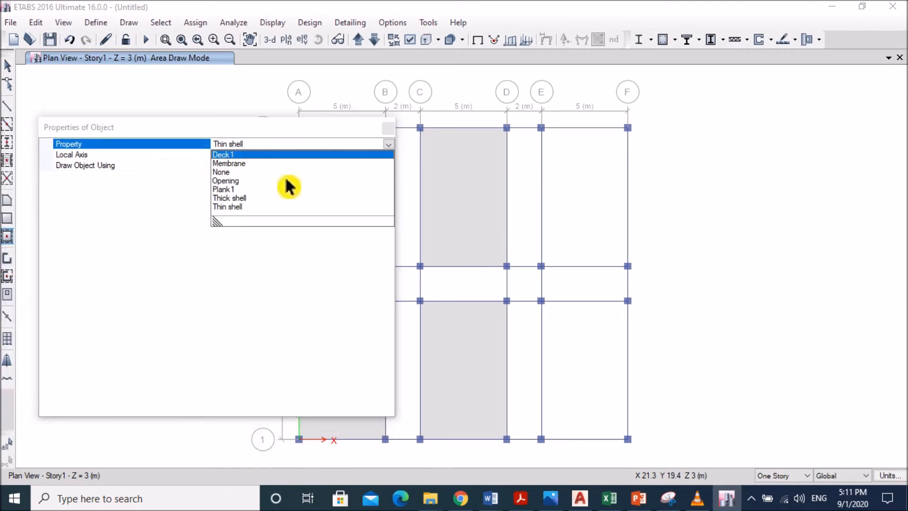
{"action": "left_click", "coordinate": [251, 199]}
{"action": "left_click", "coordinate": [591, 187]}
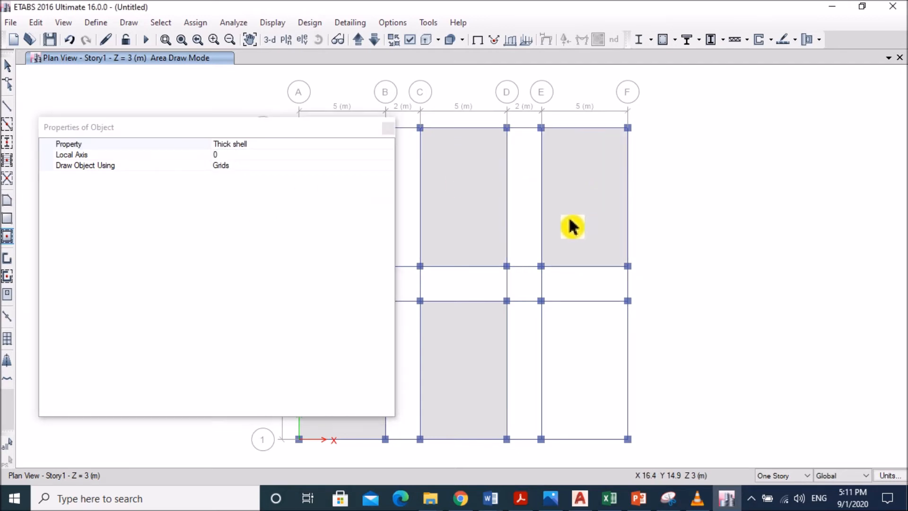
{"action": "left_click", "coordinate": [582, 359]}
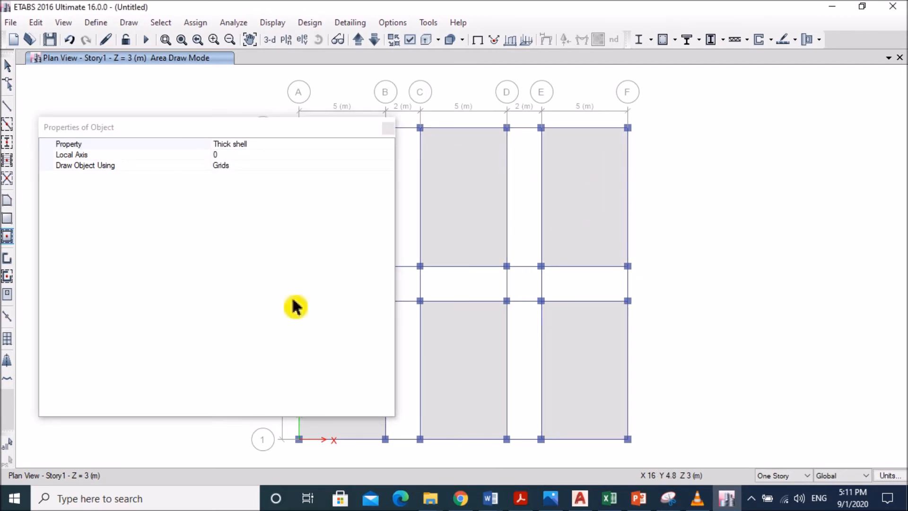
{"action": "left_click", "coordinate": [388, 129]}
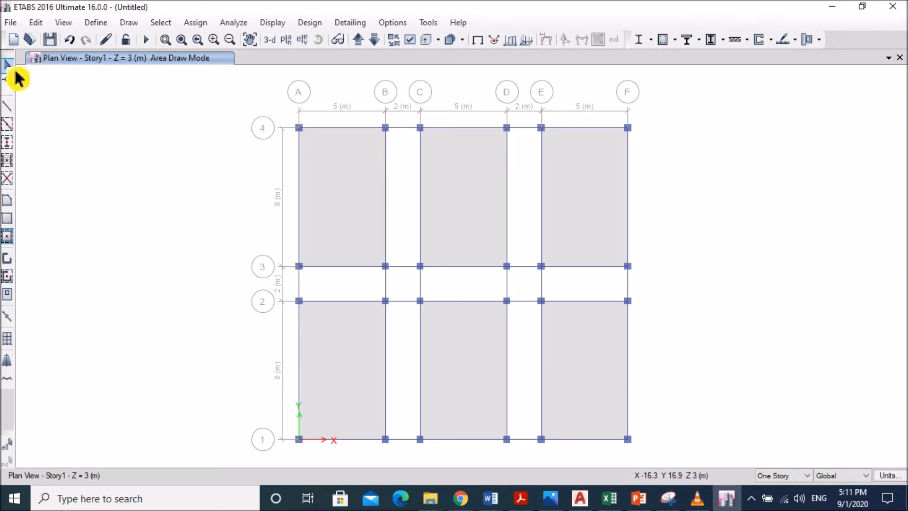
{"action": "left_click", "coordinate": [14, 71]}
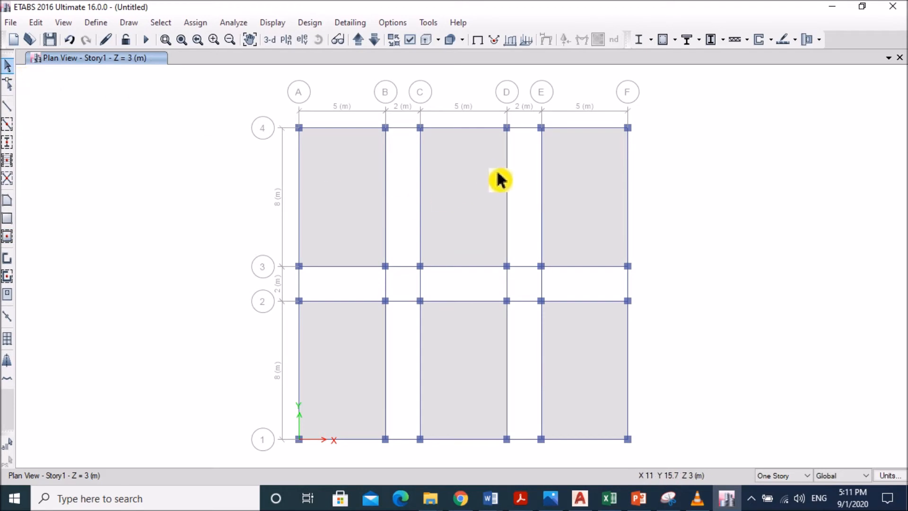
Inspect the whole model in 3D, and return to the Story1 plan view
{"action": "left_click", "coordinate": [273, 42]}
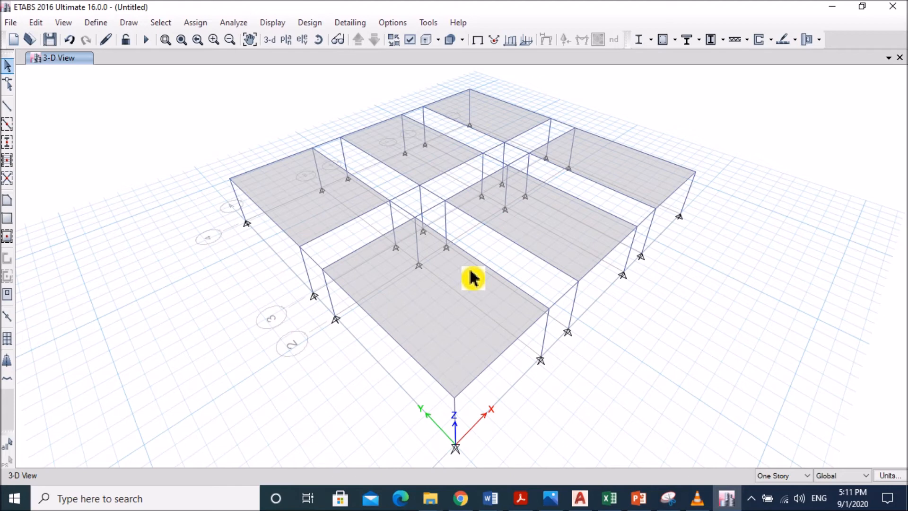
{"action": "left_click", "coordinate": [294, 41]}
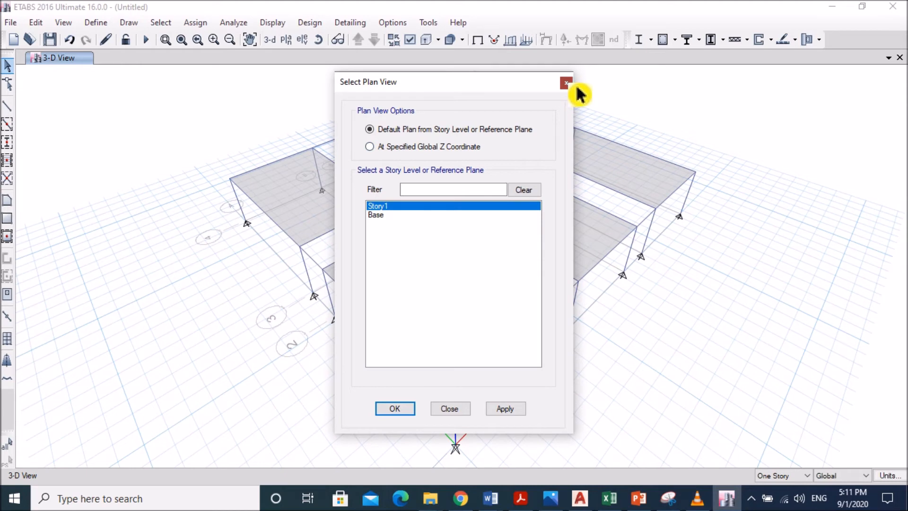
{"action": "left_click", "coordinate": [506, 408]}
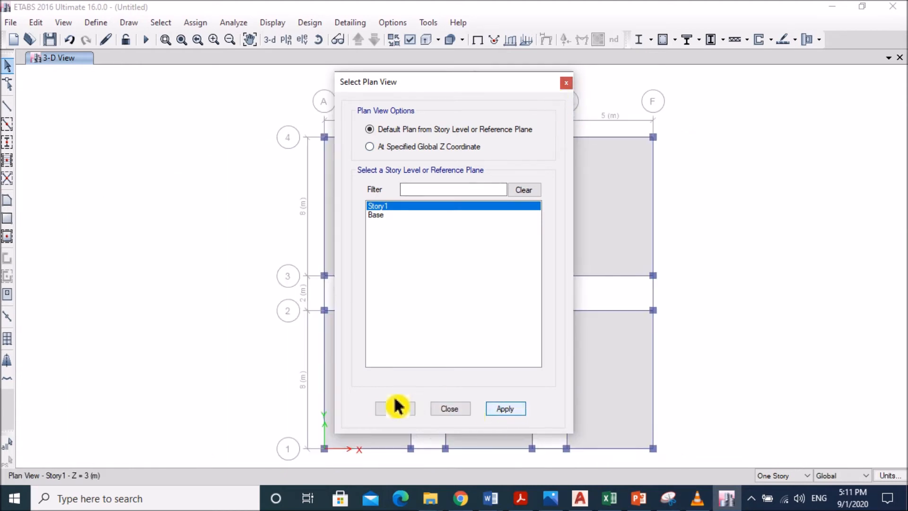
{"action": "left_click", "coordinate": [399, 410]}
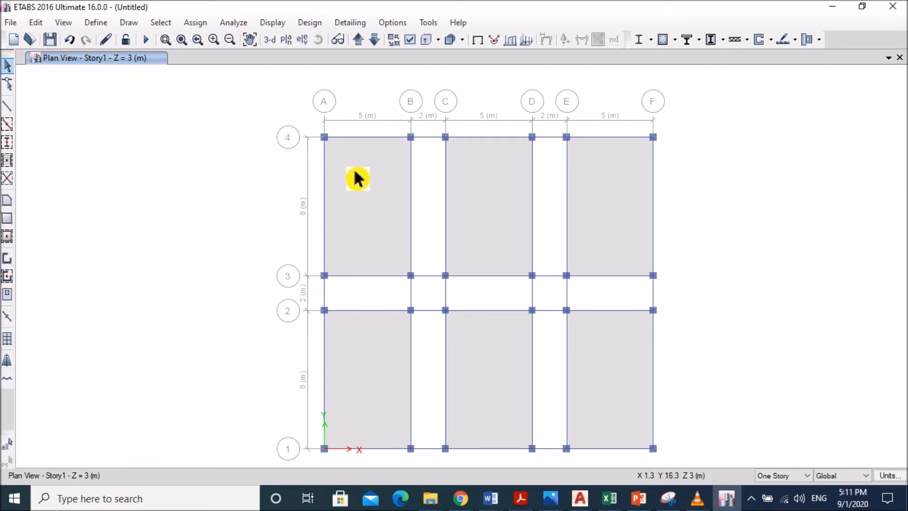
Assign a uniform Live load of 10 kN/m² in the Gravity direction to all six slab panels, replacing existing loads
{"action": "left_click", "coordinate": [409, 208]}
{"action": "left_click", "coordinate": [487, 211]}
{"action": "left_click", "coordinate": [586, 204]}
{"action": "left_click", "coordinate": [387, 354]}
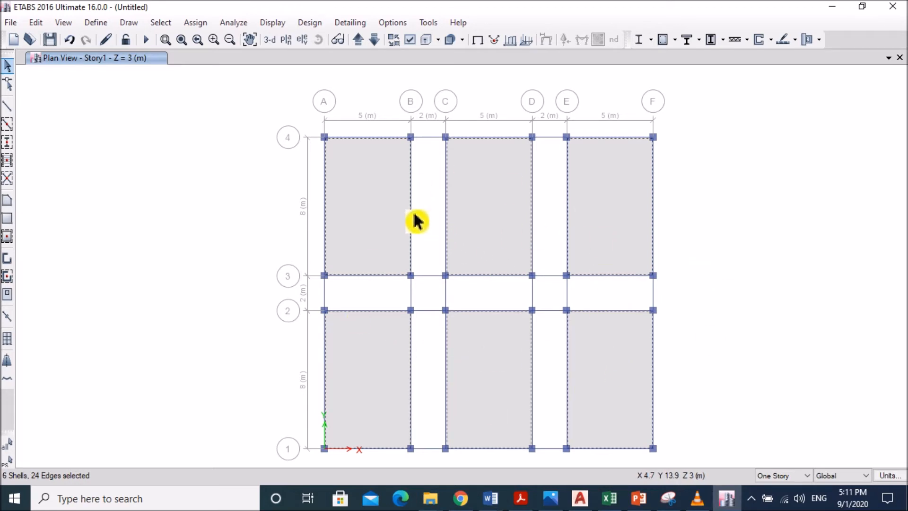
{"action": "left_click", "coordinate": [205, 26]}
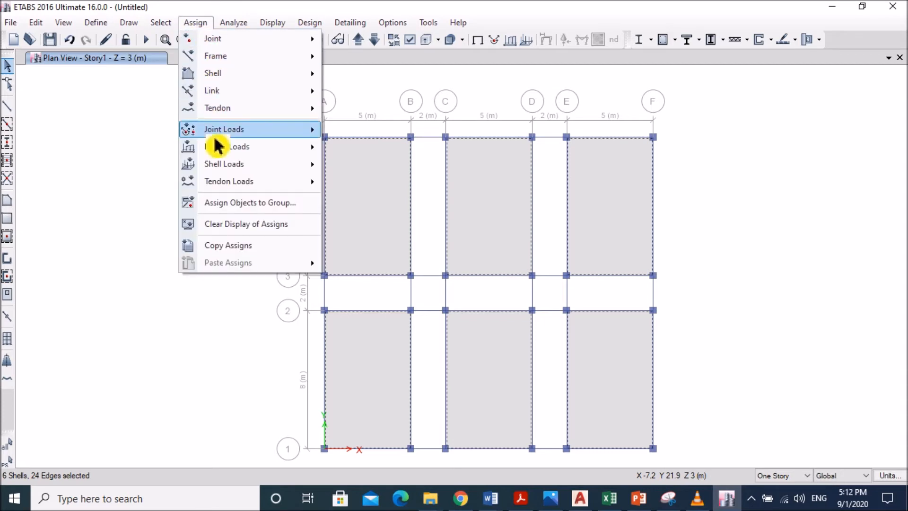
{"action": "mouse_move", "coordinate": [234, 166]}
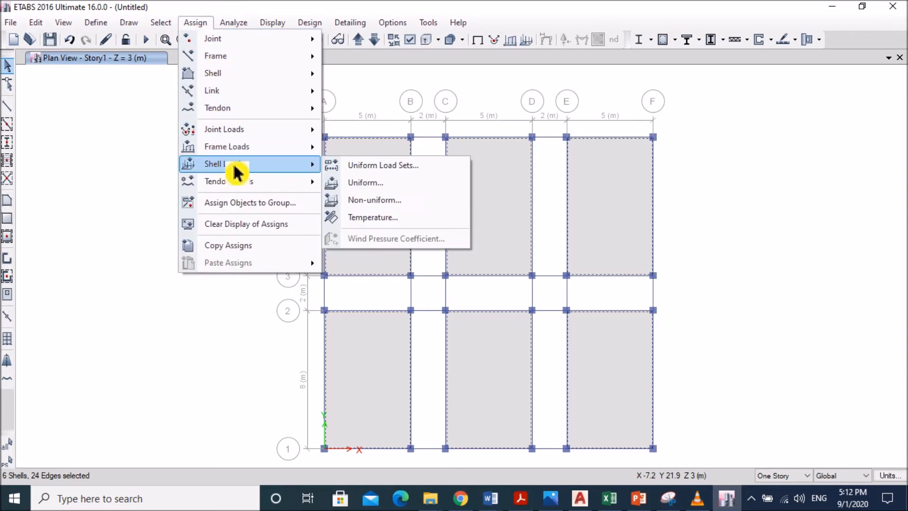
{"action": "left_click", "coordinate": [382, 187]}
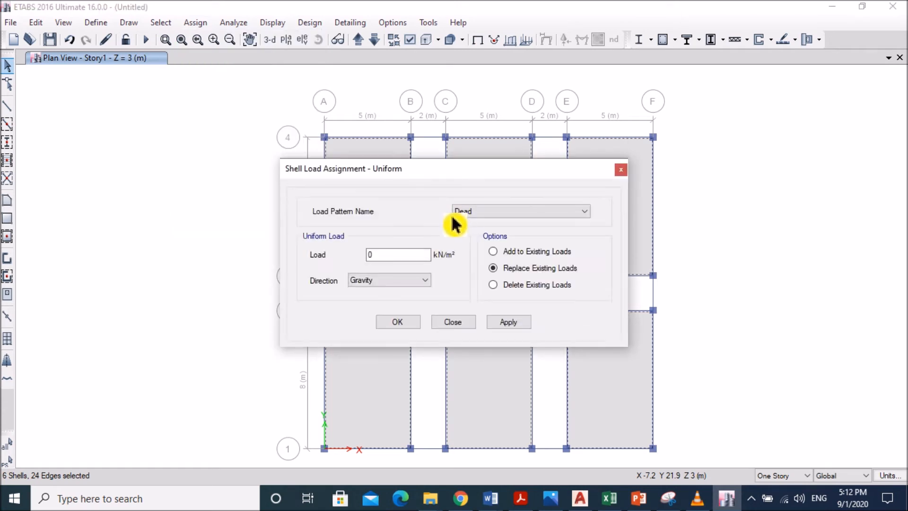
{"action": "left_click", "coordinate": [489, 213]}
{"action": "left_click", "coordinate": [482, 232]}
{"action": "double_click", "coordinate": [392, 255]}
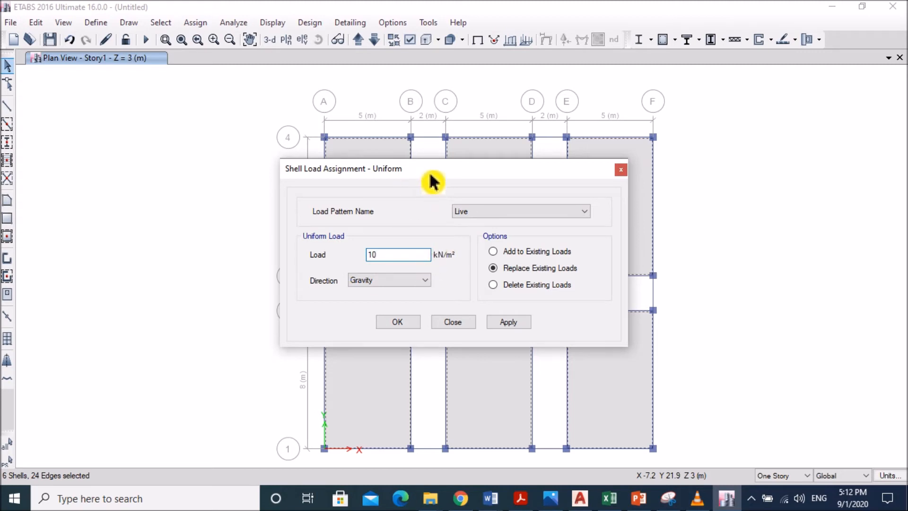
{"action": "left_click", "coordinate": [519, 327]}
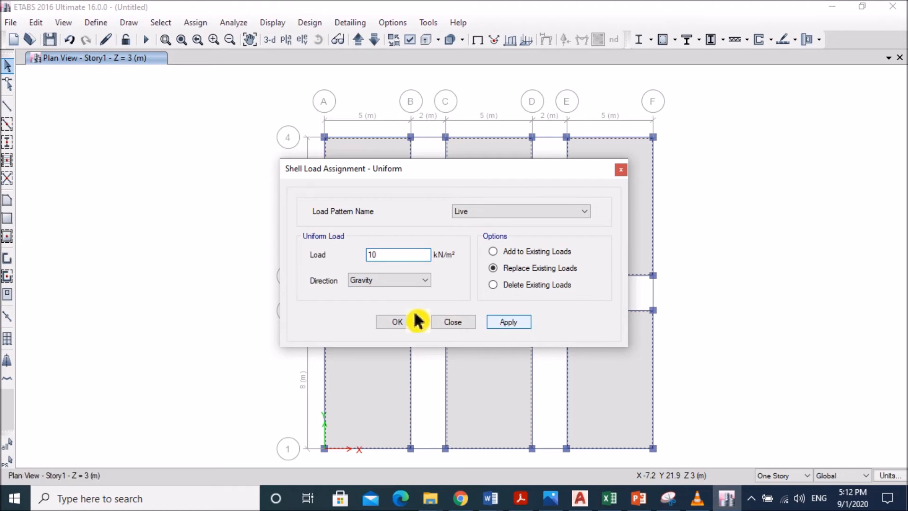
{"action": "left_click", "coordinate": [397, 322]}
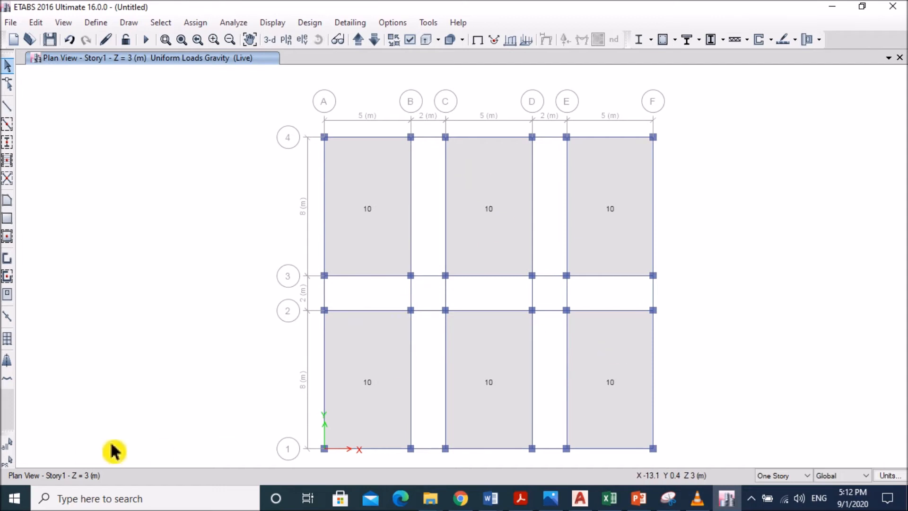
Reselect all six slabs and assign Default floor auto meshing with an approximate maximum mesh size of 0.5 m
{"action": "left_click", "coordinate": [13, 465]}
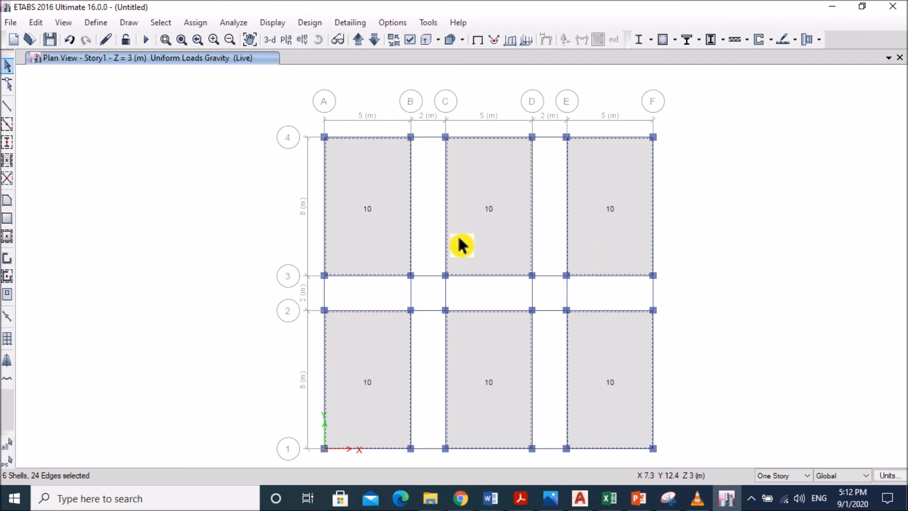
{"action": "left_click", "coordinate": [196, 22]}
{"action": "mouse_move", "coordinate": [218, 60]}
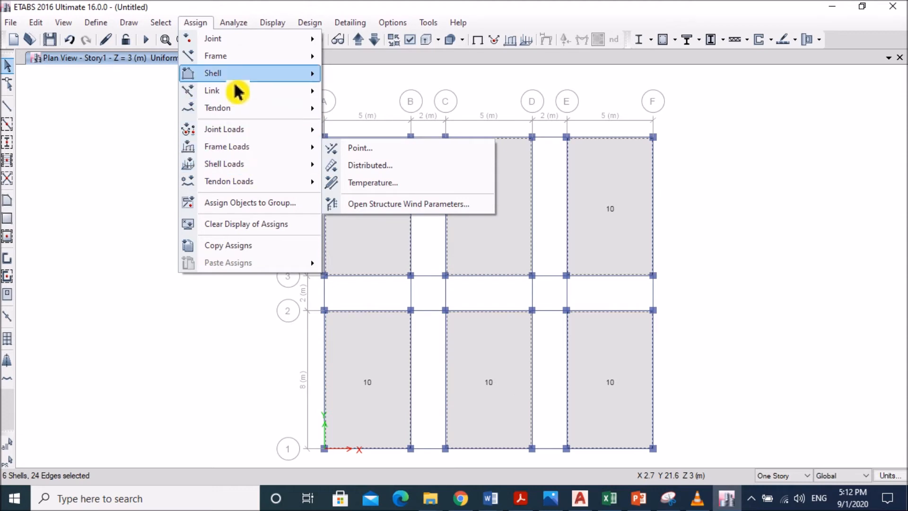
{"action": "mouse_move", "coordinate": [244, 85]}
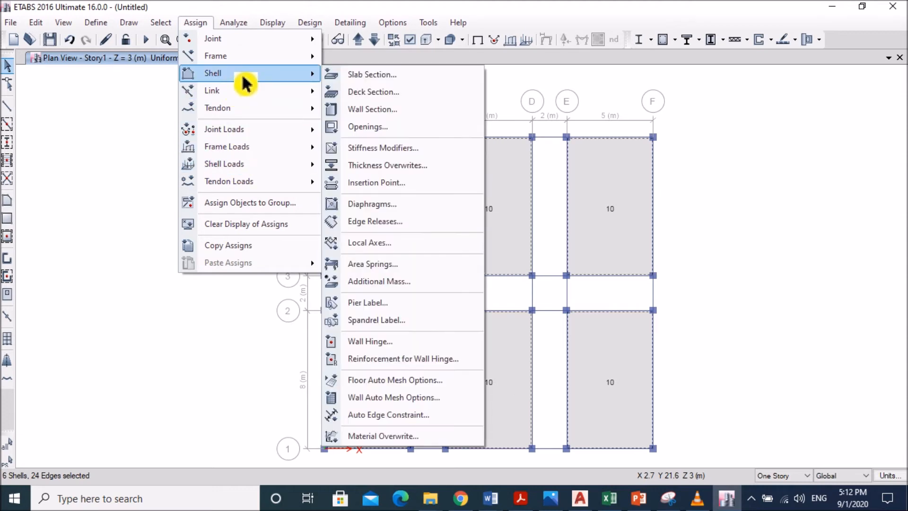
{"action": "left_click", "coordinate": [374, 385]}
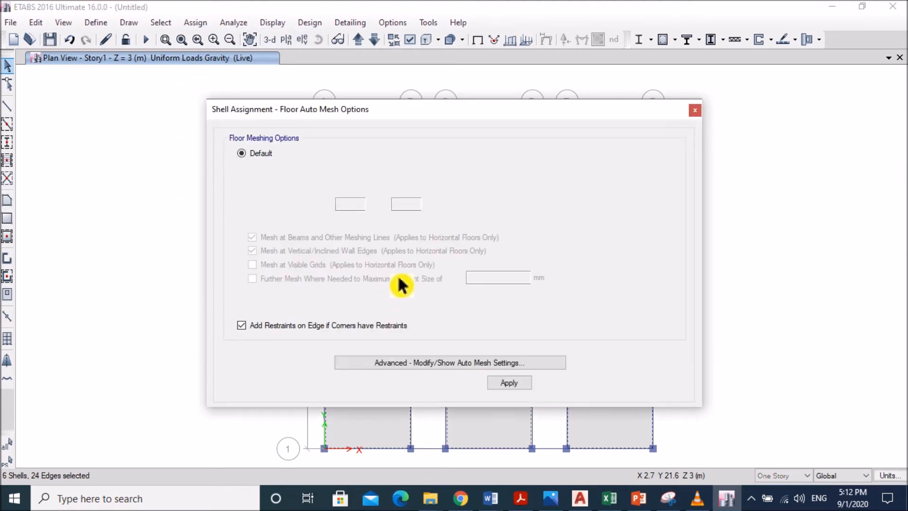
{"action": "left_click_drag", "start_coordinate": [428, 123], "coordinate": [455, 117]}
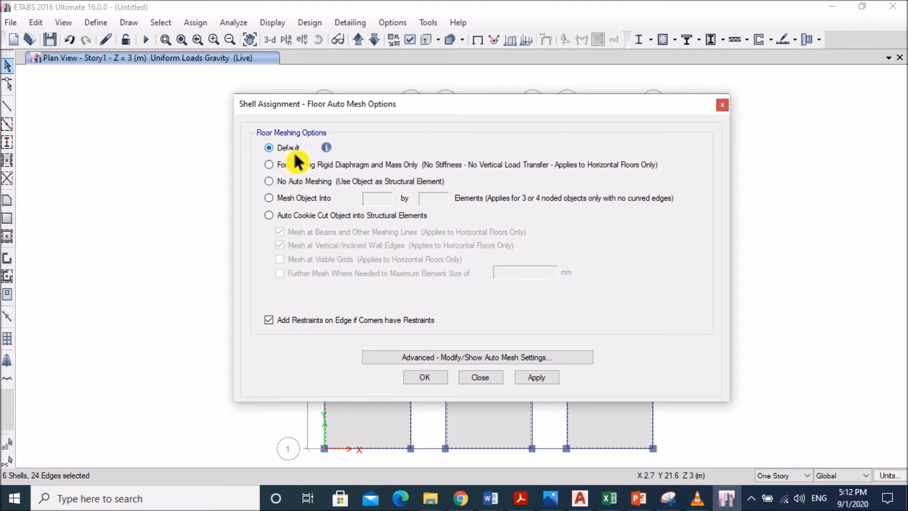
{"action": "left_click", "coordinate": [431, 359]}
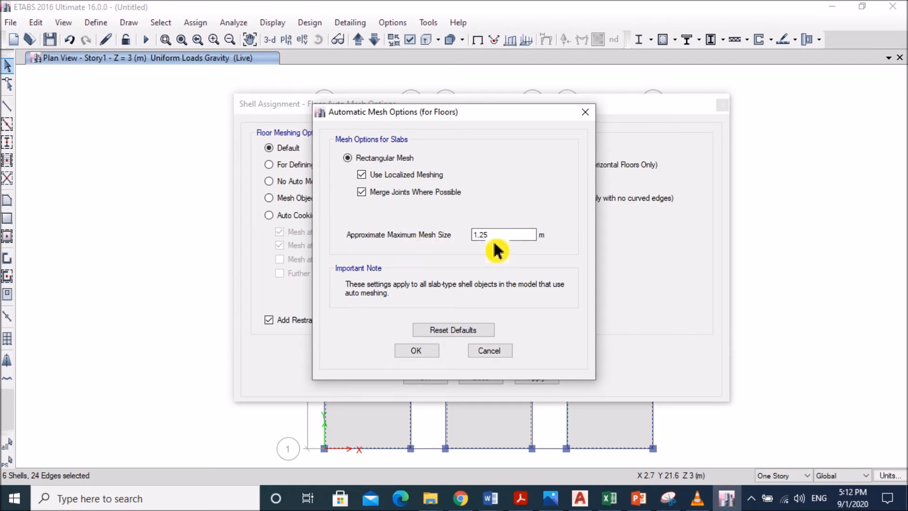
{"action": "left_click_drag", "start_coordinate": [504, 243], "coordinate": [466, 253]}
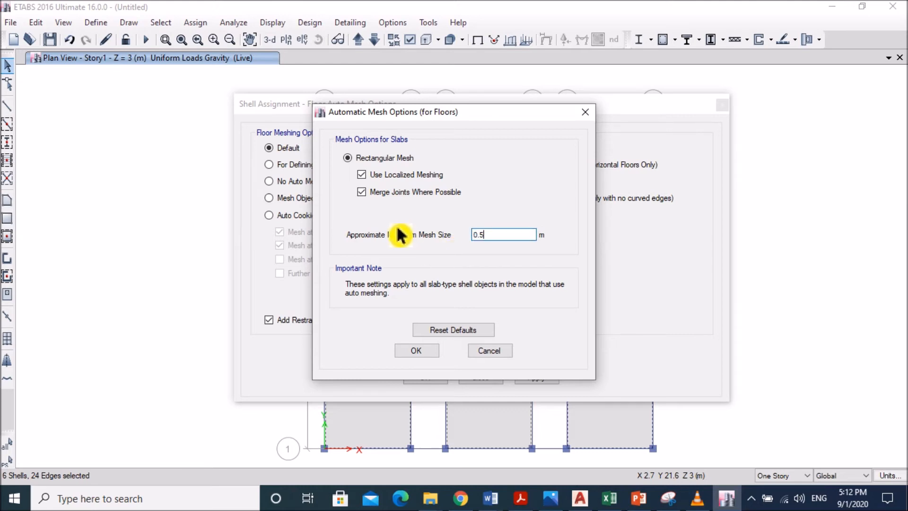
{"action": "type", "text": "0.5"}
{"action": "left_click", "coordinate": [425, 350]}
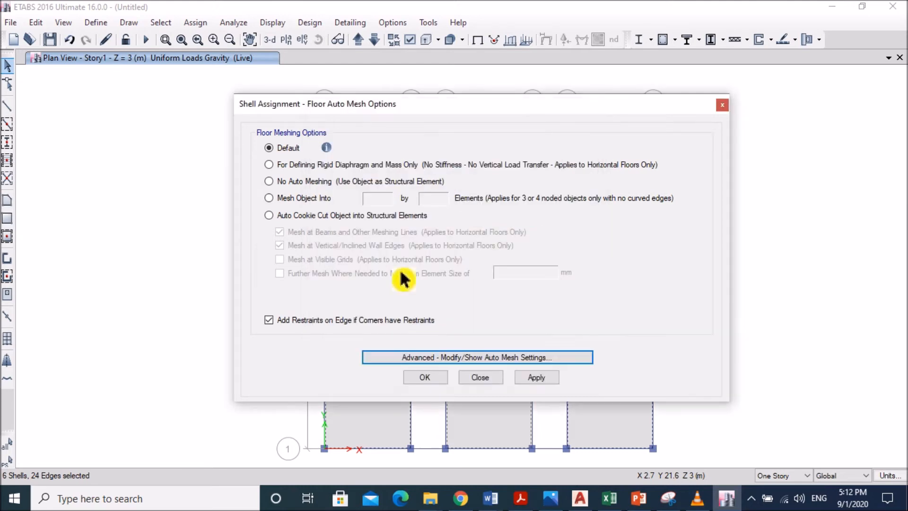
{"action": "left_click", "coordinate": [553, 380]}
{"action": "left_click", "coordinate": [434, 381]}
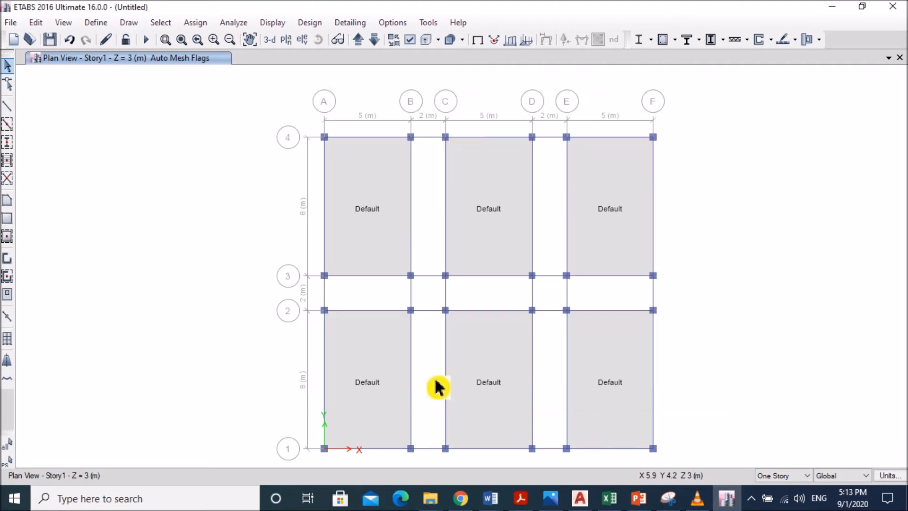
Turn on the Shell Analysis Mesh display in the Story1 plan view
{"action": "middle_click_drag", "start_coordinate": [285, 222], "coordinate": [195, 174]}
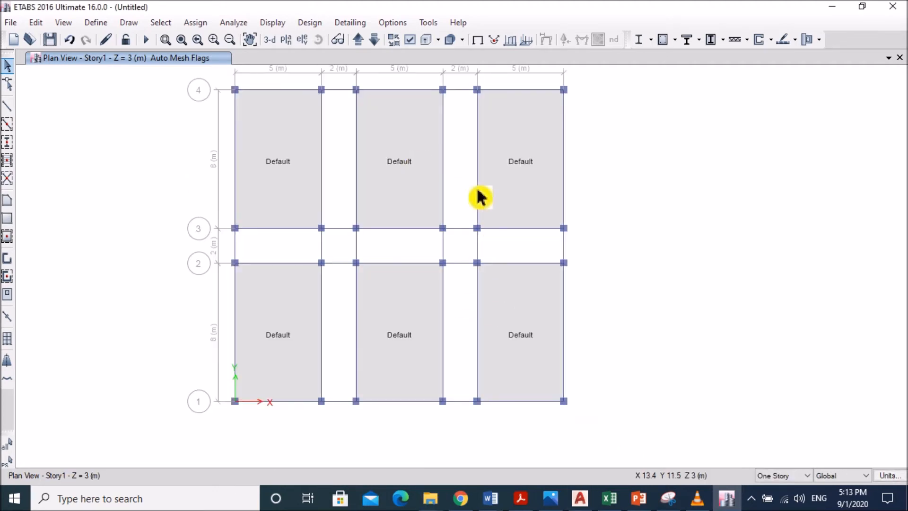
{"action": "left_click", "coordinate": [419, 49]}
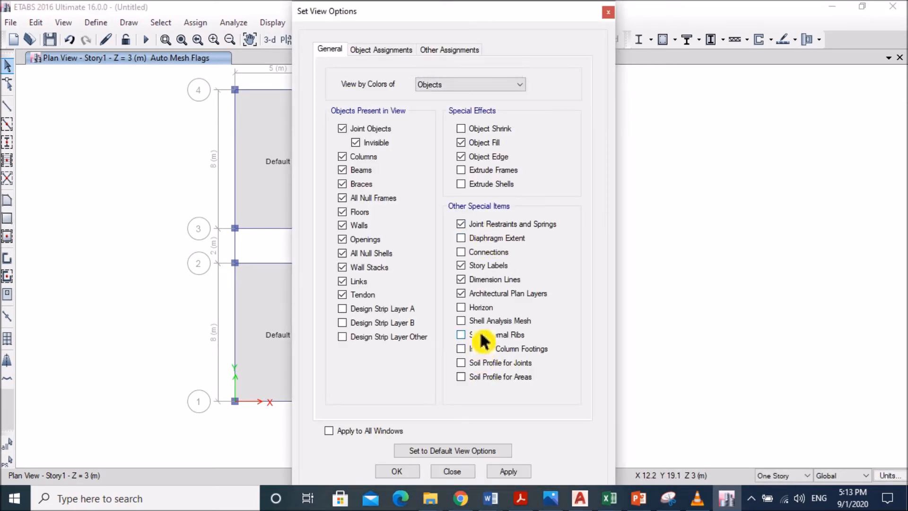
{"action": "left_click", "coordinate": [472, 325]}
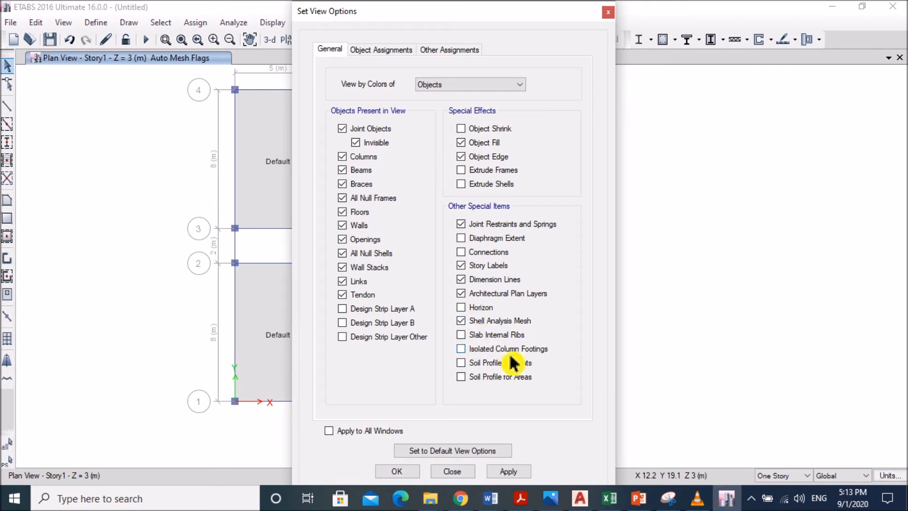
{"action": "left_click", "coordinate": [510, 473]}
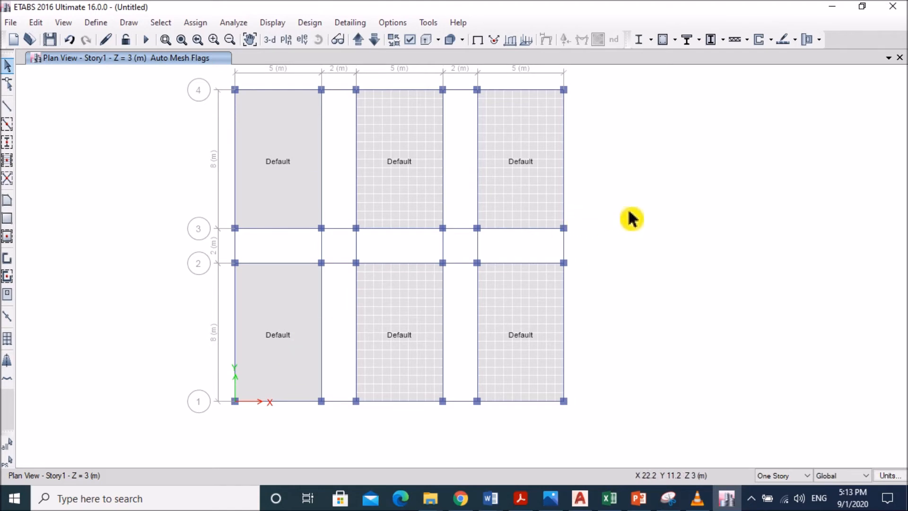
Run the analysis, saving the model over the existing file Tutorial 5-2.EDB
{"action": "middle_click_drag", "start_coordinate": [632, 200], "coordinate": [644, 221]}
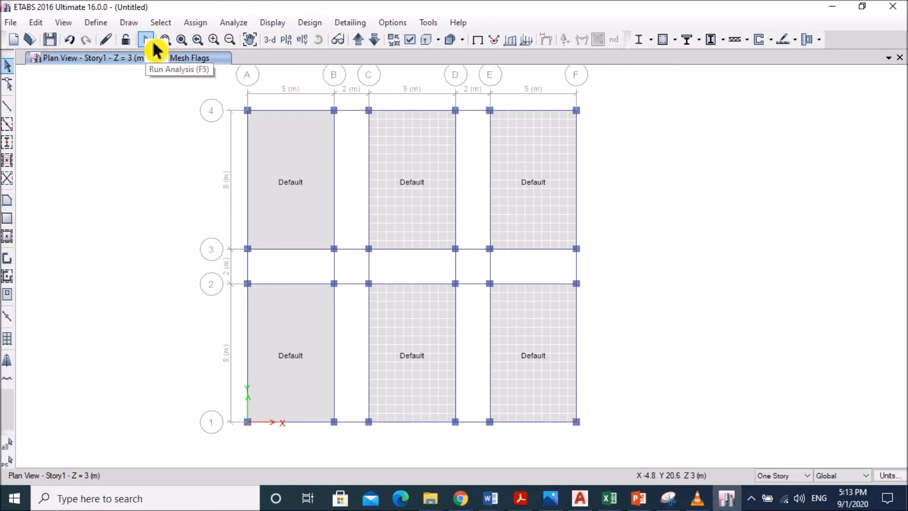
{"action": "left_click", "coordinate": [146, 40]}
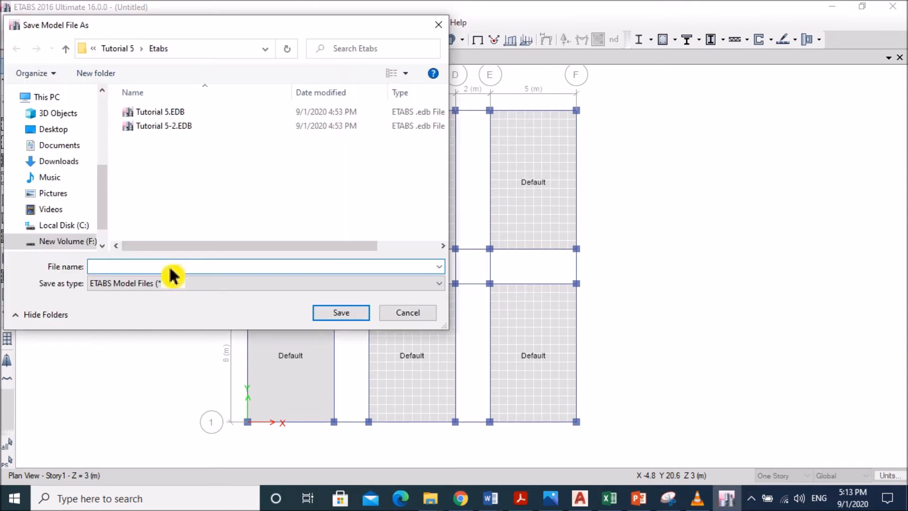
{"action": "left_click", "coordinate": [183, 131]}
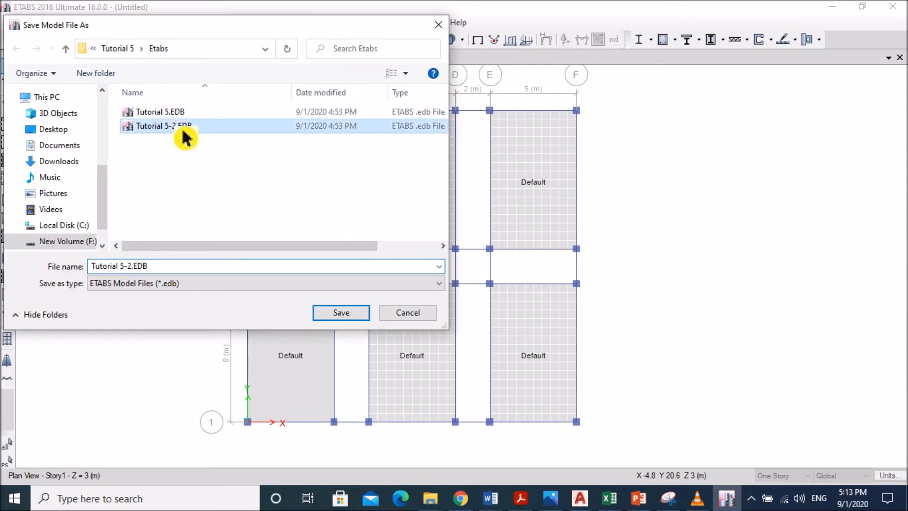
{"action": "left_click", "coordinate": [341, 316]}
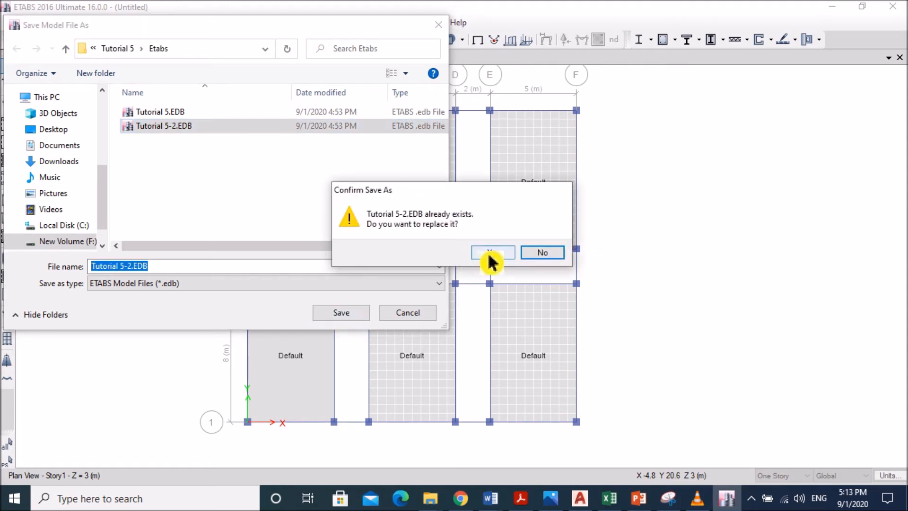
{"action": "left_click", "coordinate": [487, 250]}
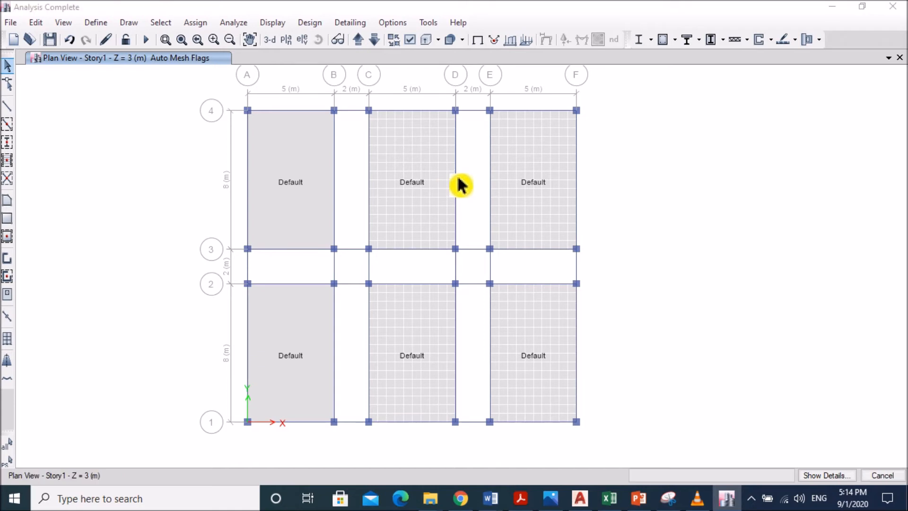
Display the frames' Shear 2-2 diagram for the Live case in 3D, with values shown at controlling stations
{"action": "left_click", "coordinate": [280, 42]}
{"action": "left_click", "coordinate": [270, 40]}
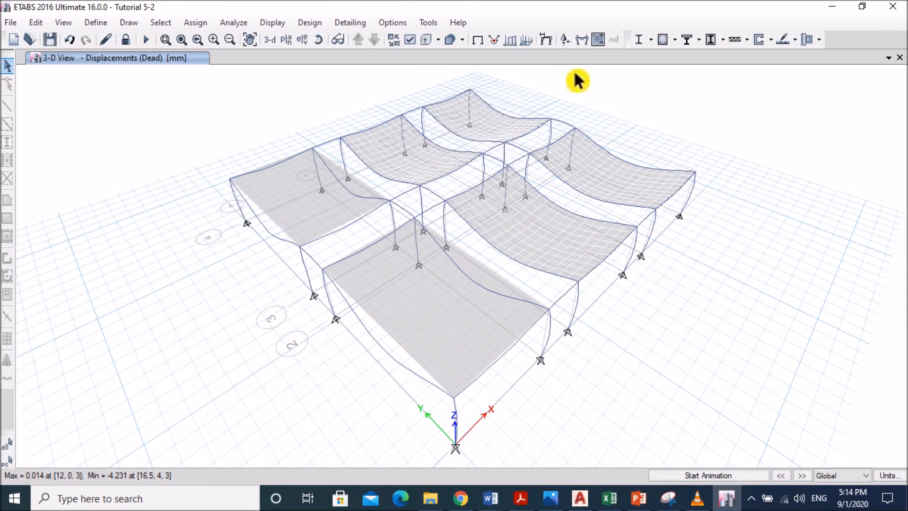
{"action": "left_click", "coordinate": [590, 43]}
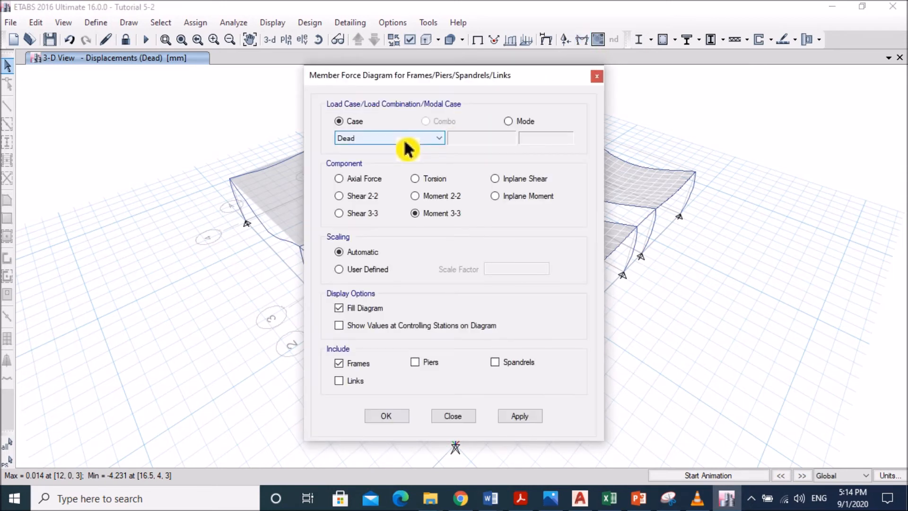
{"action": "left_click", "coordinate": [411, 140]}
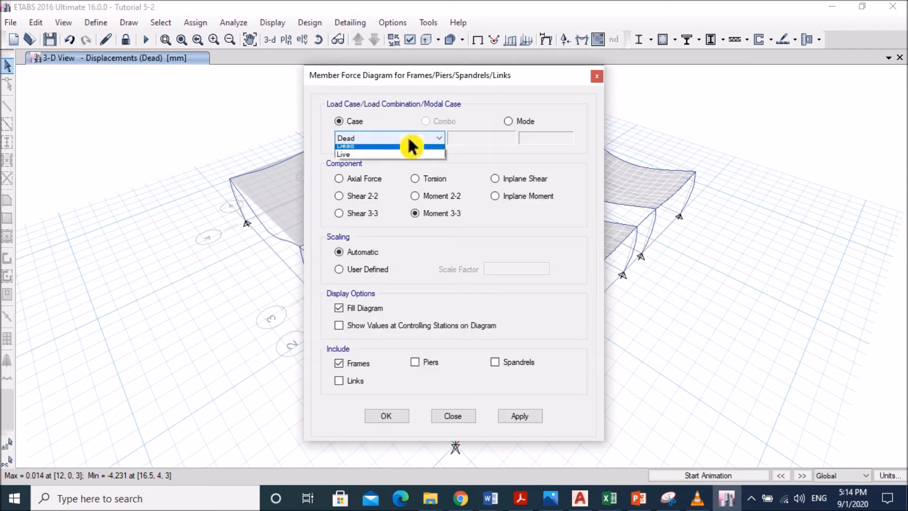
{"action": "left_click", "coordinate": [385, 150]}
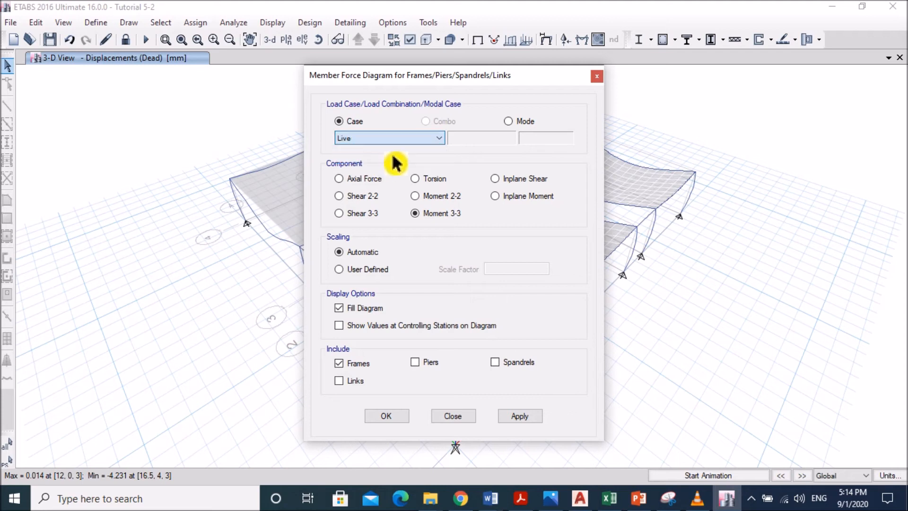
{"action": "left_click", "coordinate": [363, 200]}
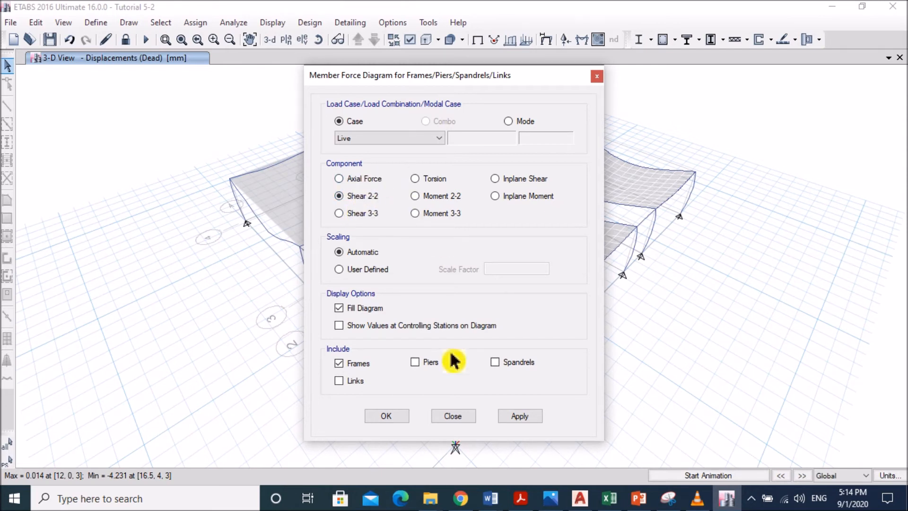
{"action": "left_click", "coordinate": [349, 327]}
{"action": "left_click", "coordinate": [536, 419]}
{"action": "left_click", "coordinate": [396, 418]}
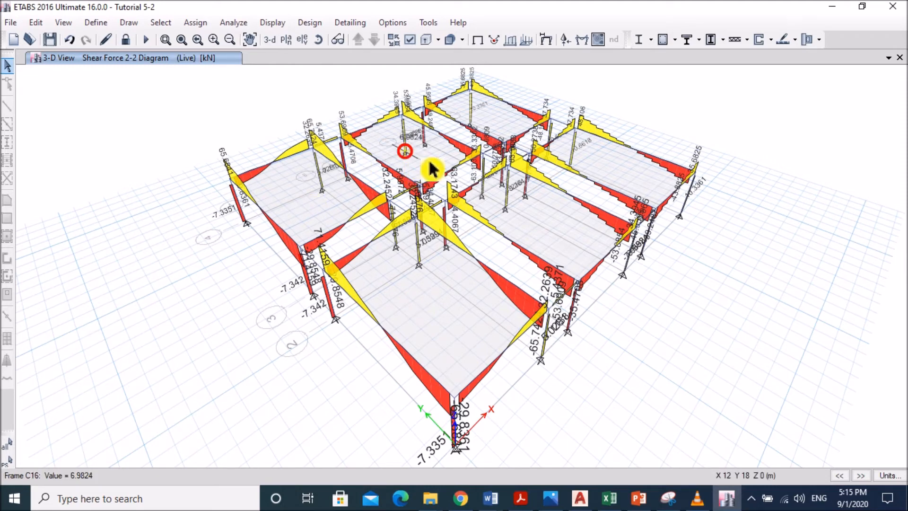
Examine the detailed Live-case shear, moment and deflection diagrams of the beam on grid A between grids 1 and 2
{"action": "left_click", "coordinate": [482, 194]}
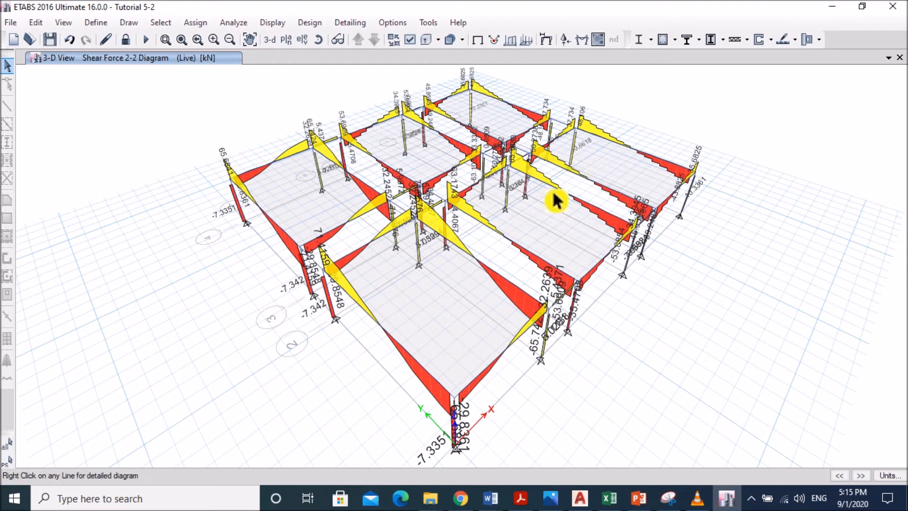
{"action": "middle_click_drag", "start_coordinate": [695, 328], "coordinate": [630, 304]}
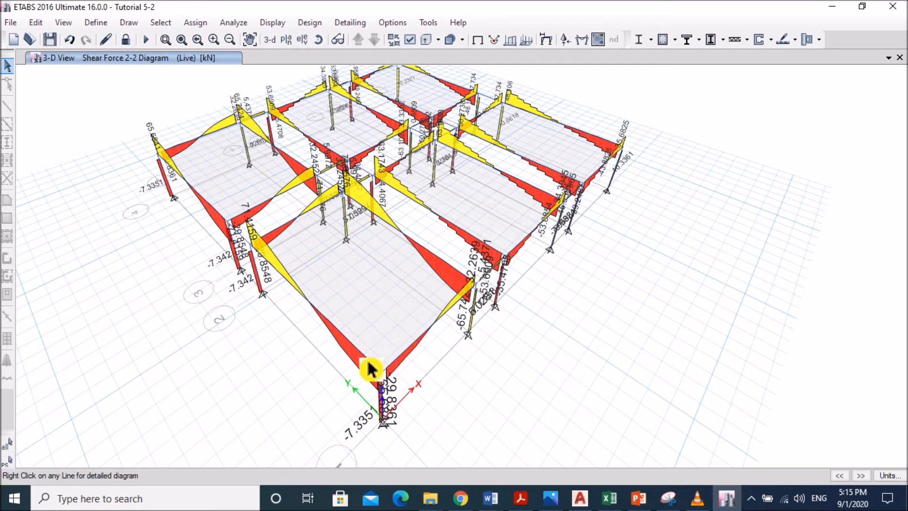
{"action": "right_click", "coordinate": [339, 335]}
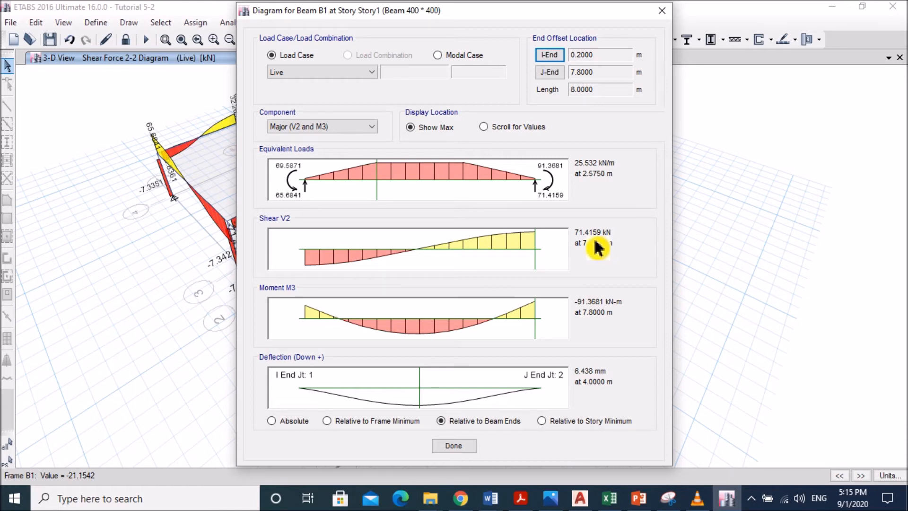
{"action": "left_click", "coordinate": [663, 11]}
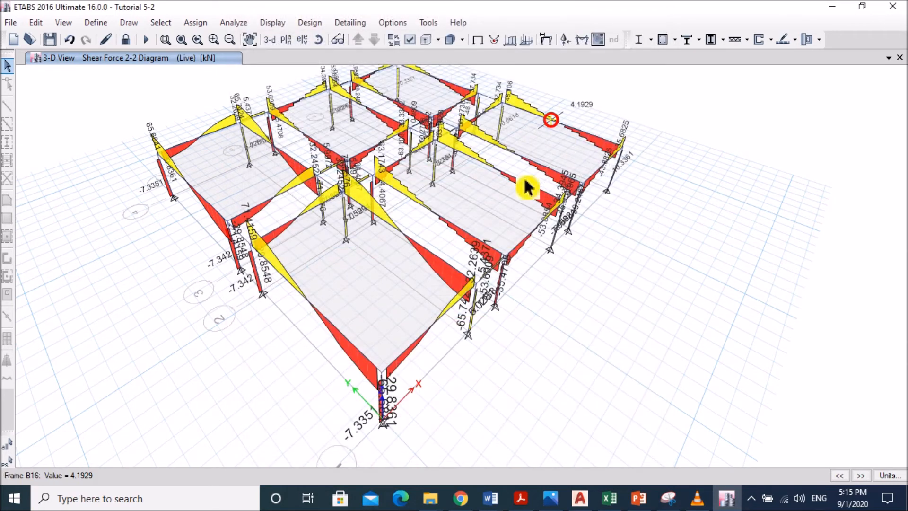
Examine the detailed Live-case diagrams of the beam on grid 1 between A and B and the beam on grid C between 1 and 2
{"action": "right_click", "coordinate": [415, 356]}
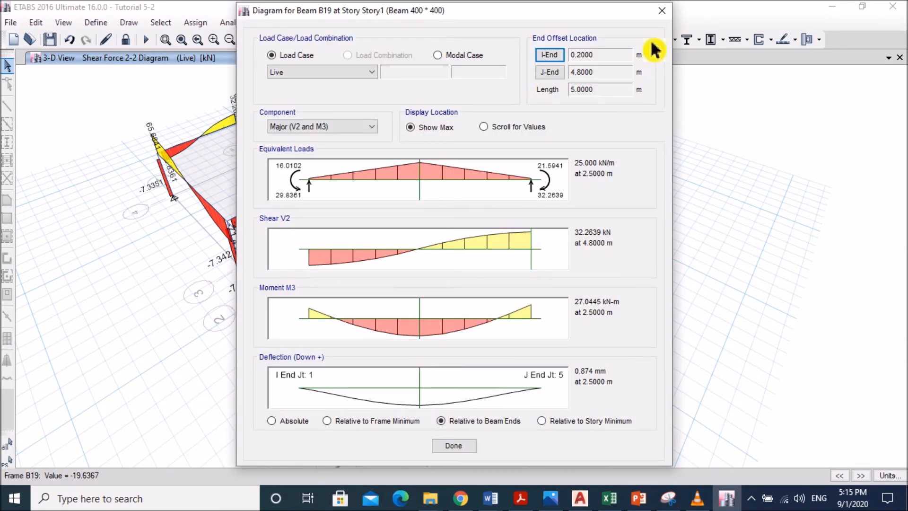
{"action": "left_click", "coordinate": [668, 18]}
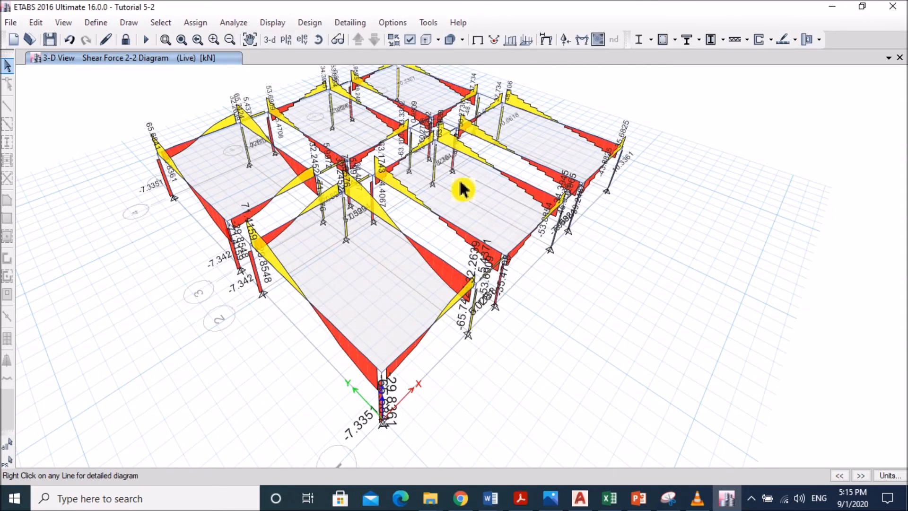
{"action": "right_click", "coordinate": [448, 223]}
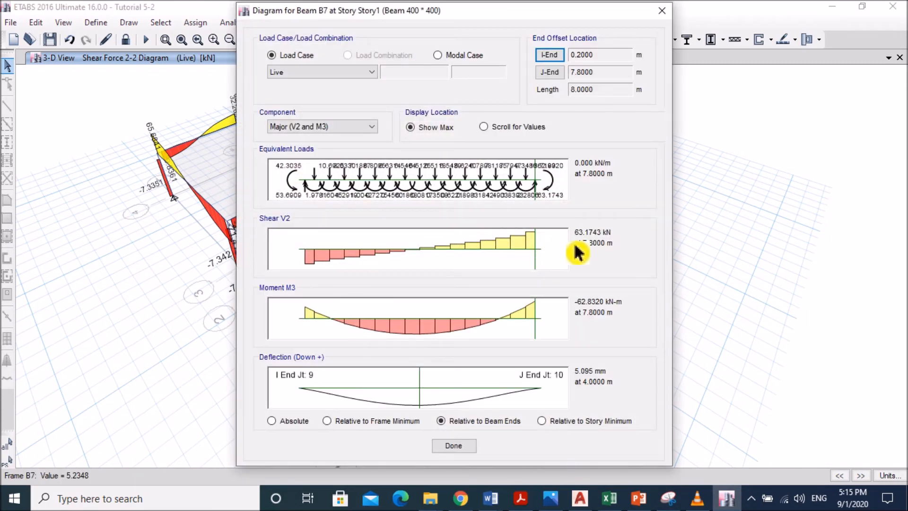
{"action": "left_click", "coordinate": [667, 14]}
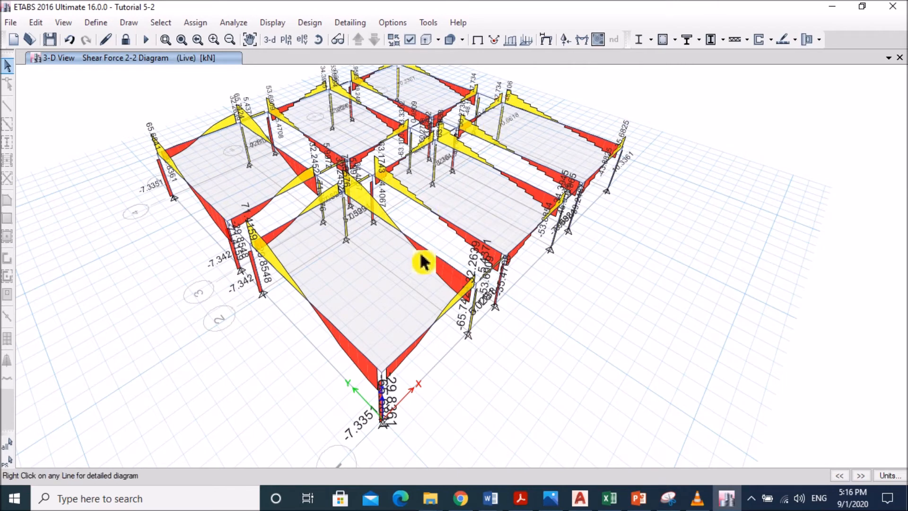
Compare the Live-case shear of the beam on grid A between 1 and 2 with the beam results comparison table in PowerPoint
{"action": "key", "text": "F4"}
{"action": "middle_click_drag", "start_coordinate": [393, 324], "coordinate": [405, 317]}
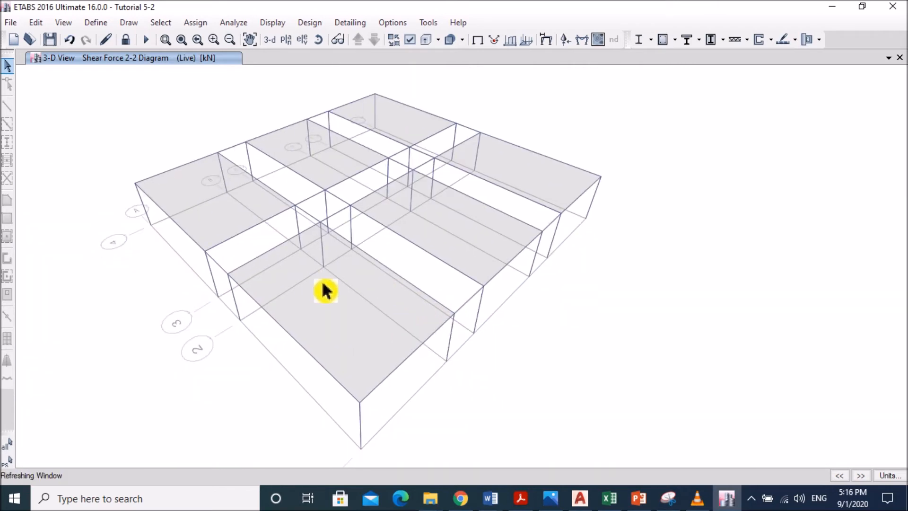
{"action": "mouse_move", "coordinate": [296, 334]}
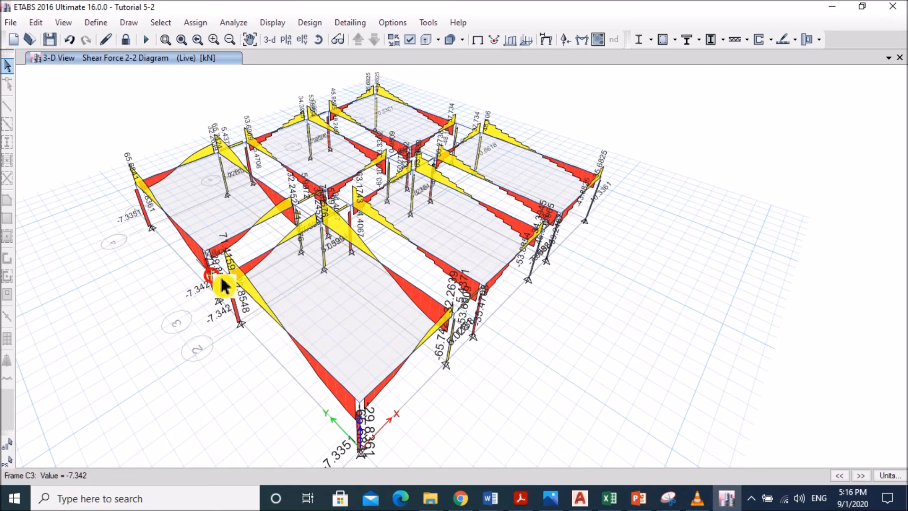
{"action": "scroll", "coordinate": [223, 283], "scroll_direction": "up", "scroll_amount": 5}
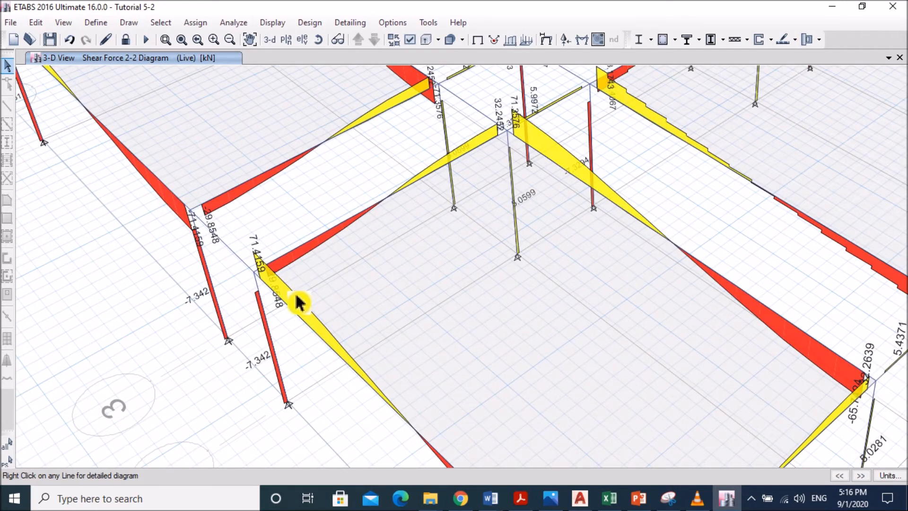
{"action": "right_click", "coordinate": [308, 322]}
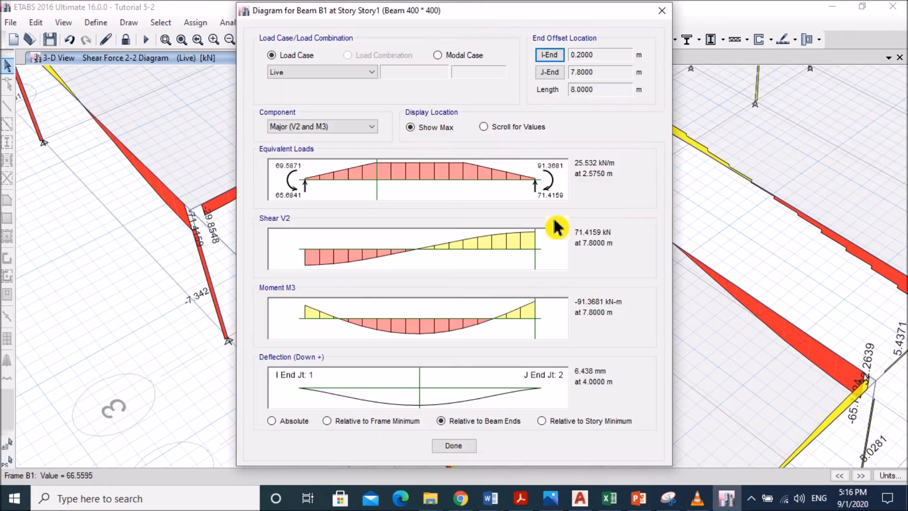
{"action": "left_click", "coordinate": [641, 499]}
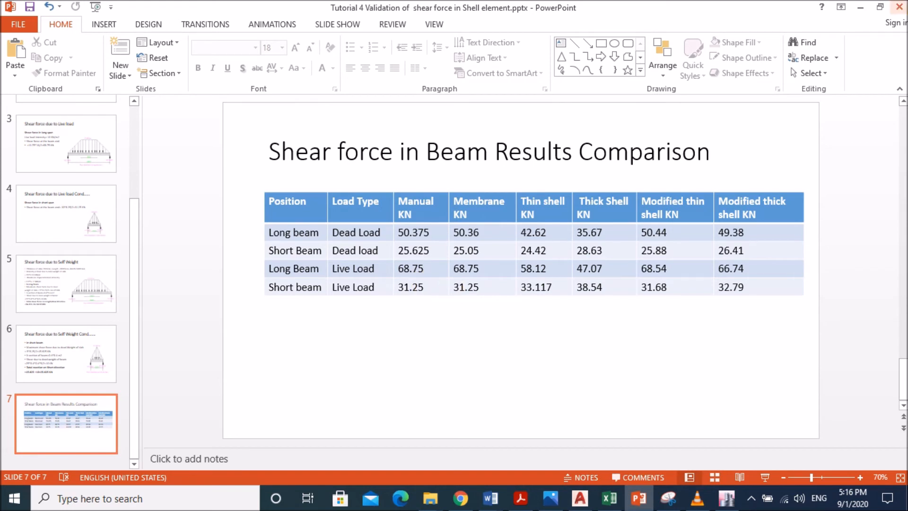
{"action": "left_click", "coordinate": [870, 11]}
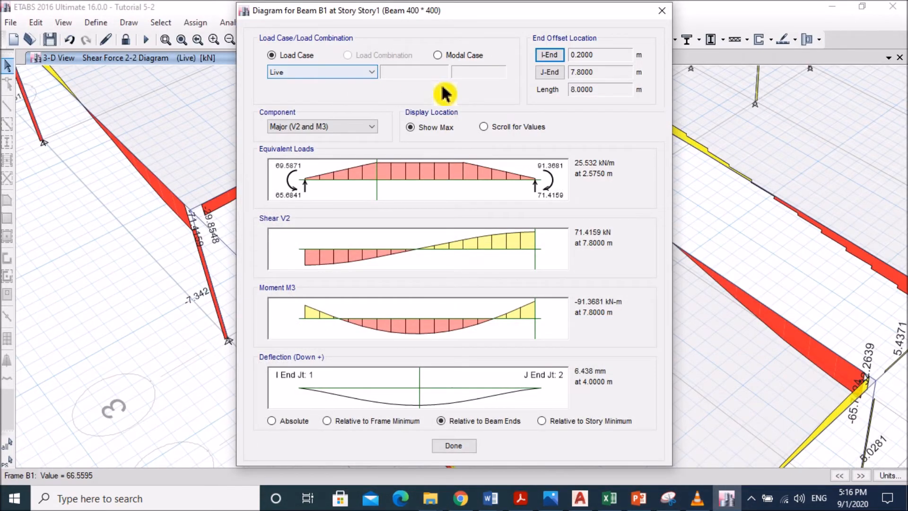
{"action": "left_click", "coordinate": [659, 19]}
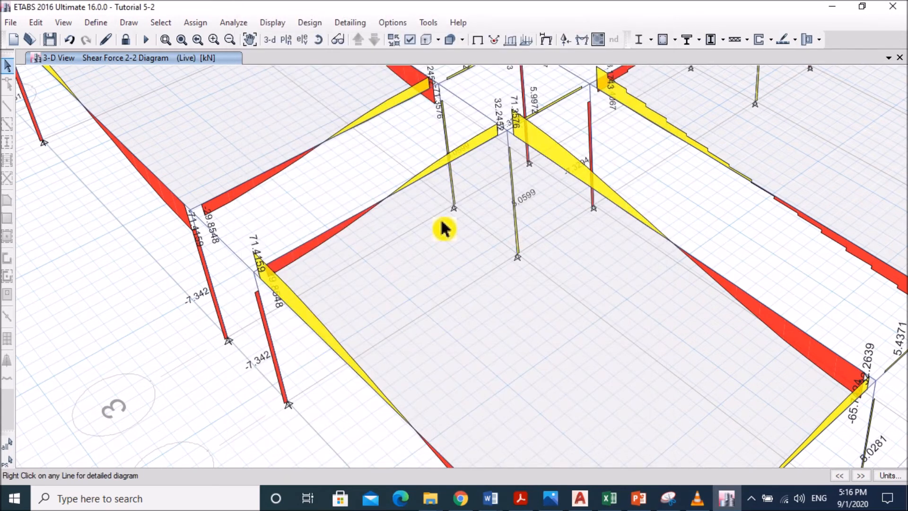
Unlock the model, deleting its analysis results, and display the Story1 plan view
{"action": "scroll", "coordinate": [440, 227], "scroll_direction": "down", "scroll_amount": 3}
{"action": "left_click", "coordinate": [144, 42]}
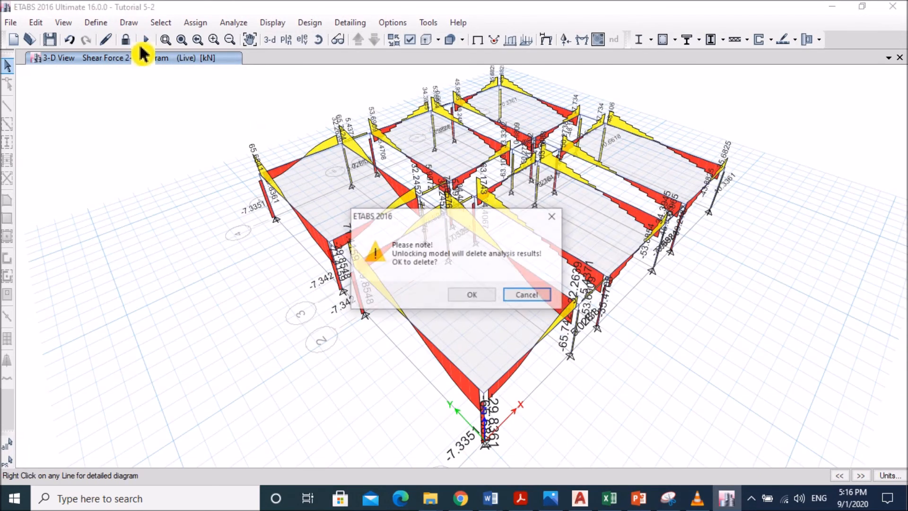
{"action": "left_click", "coordinate": [478, 298]}
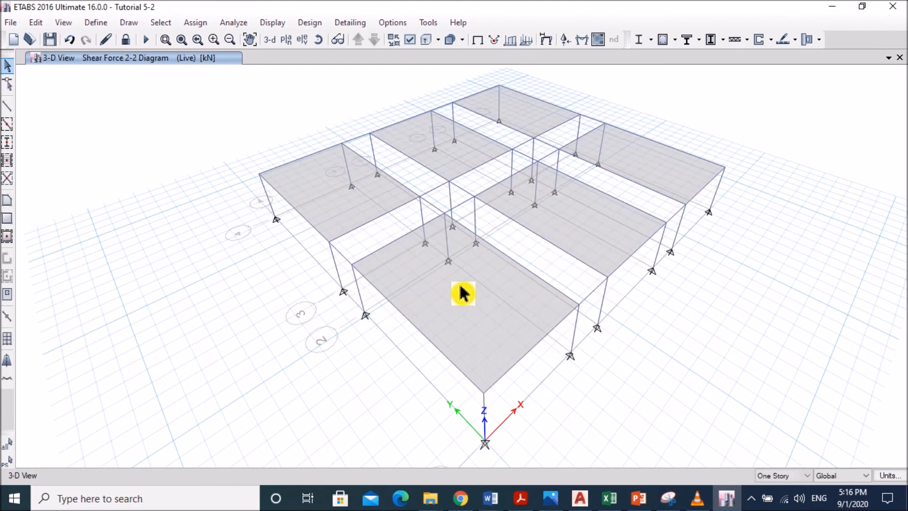
{"action": "left_click", "coordinate": [303, 44]}
{"action": "left_click", "coordinate": [376, 208]}
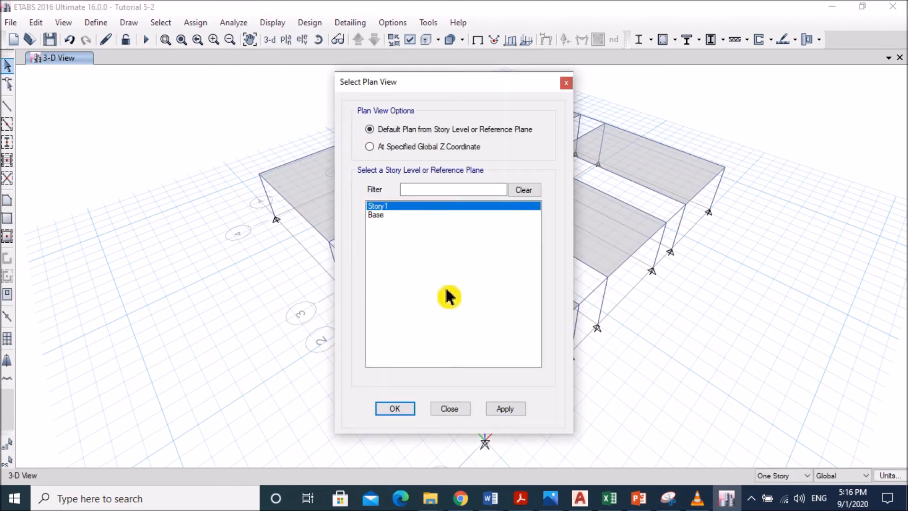
{"action": "left_click", "coordinate": [506, 410]}
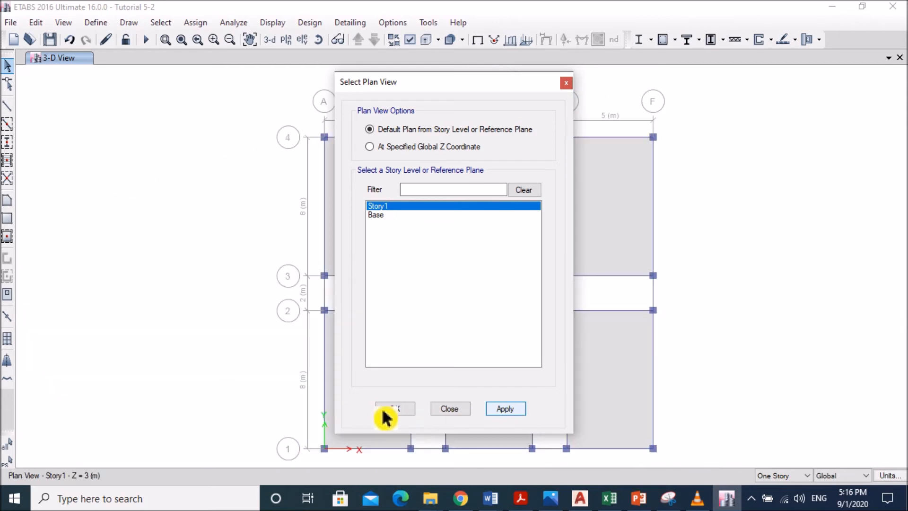
{"action": "left_click", "coordinate": [408, 409]}
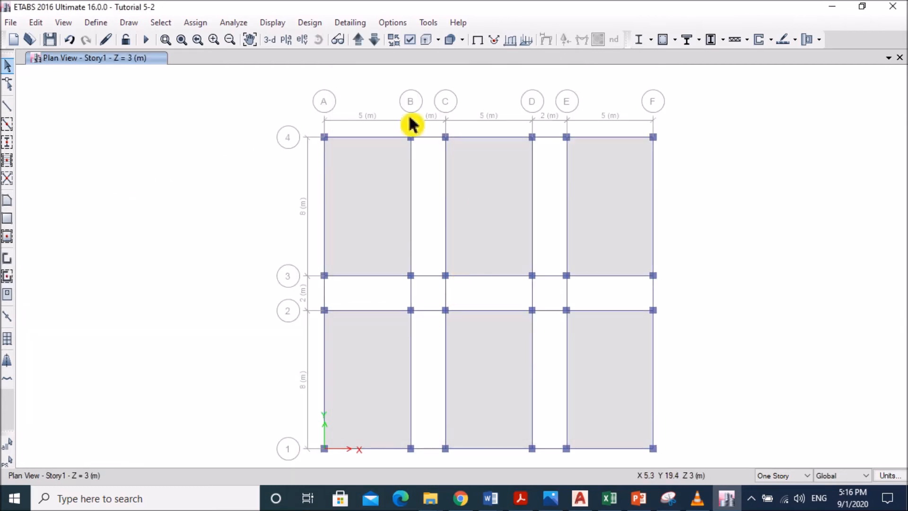
Delete the 2 m connecting beams between grids B and C, grids 2 and 3, and grids D and E on Story1
{"action": "middle_click_drag", "start_coordinate": [730, 200], "coordinate": [701, 175]}
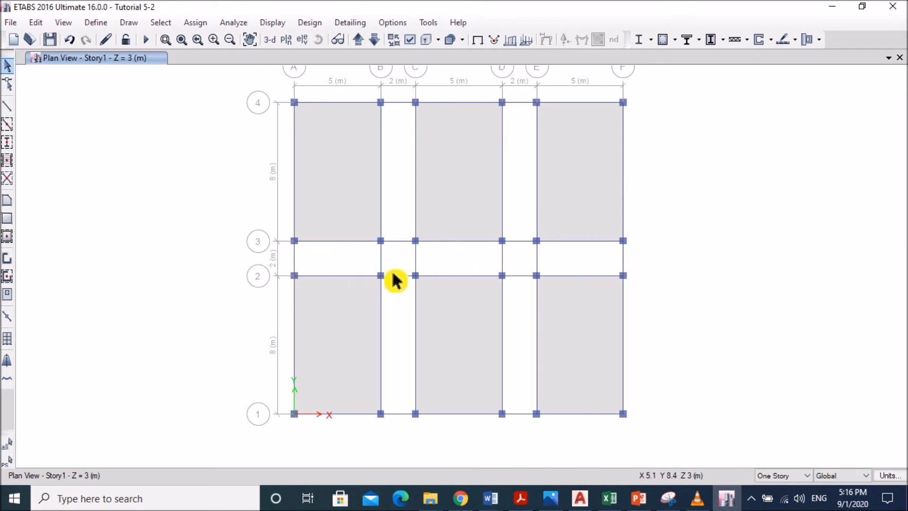
{"action": "left_click_drag", "start_coordinate": [395, 437], "coordinate": [399, 101]}
{"action": "key", "text": "Delete"}
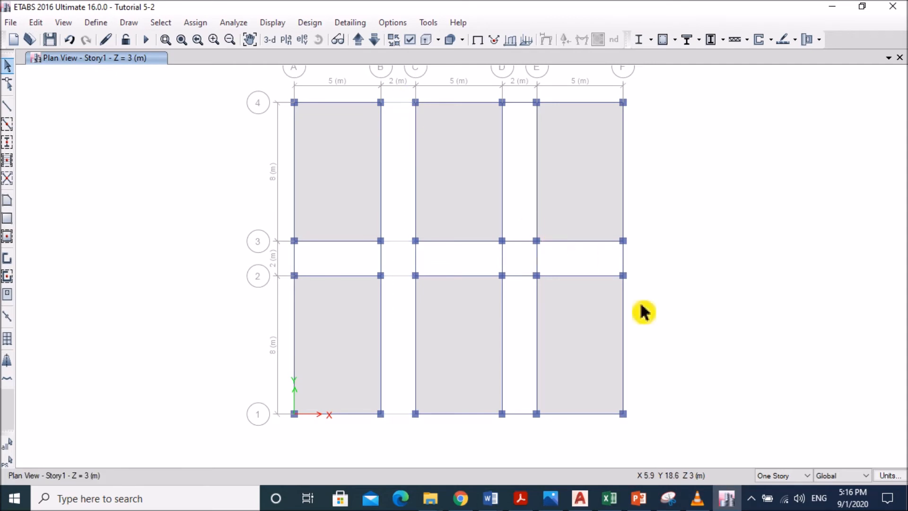
{"action": "left_click_drag", "start_coordinate": [582, 273], "coordinate": [309, 272]}
{"action": "key", "text": "Delete"}
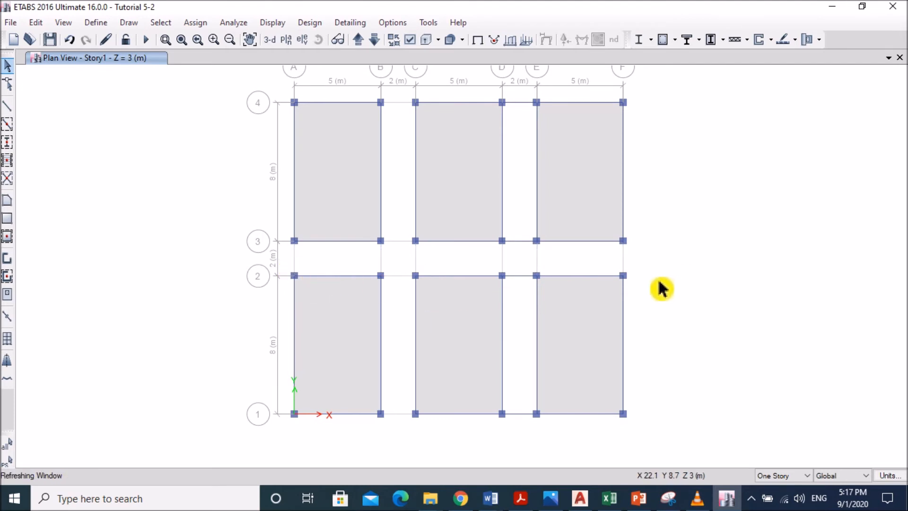
{"action": "left_click_drag", "start_coordinate": [525, 434], "coordinate": [524, 107]}
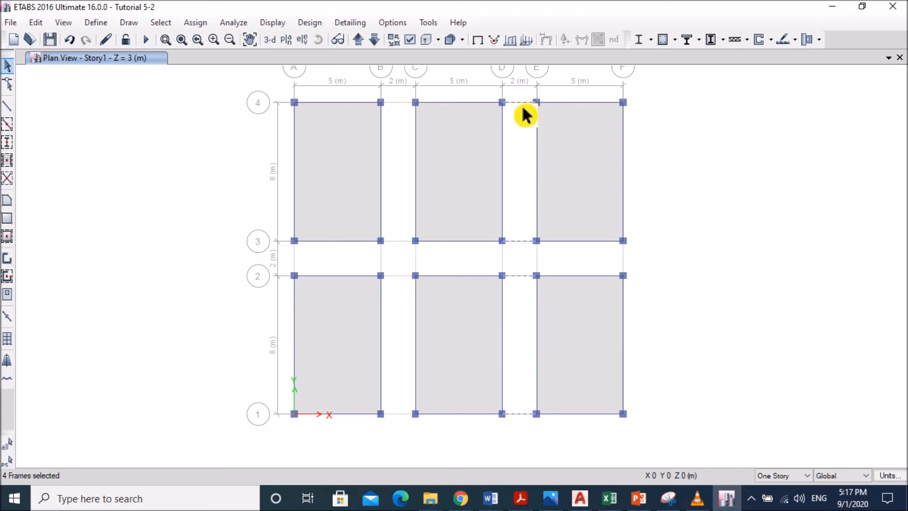
{"action": "key", "text": "Delete"}
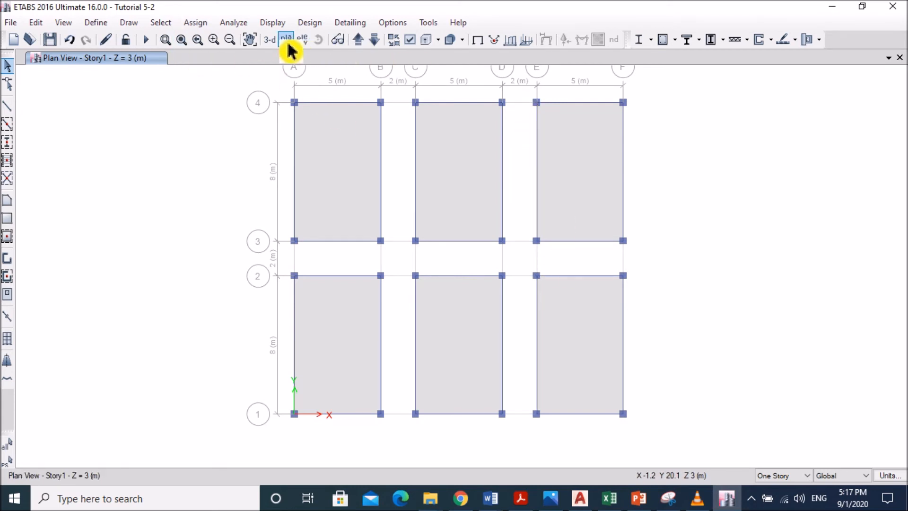
Run the analysis and display the frames' Shear 2-2 diagram for the Live case in 3D
{"action": "left_click", "coordinate": [270, 40]}
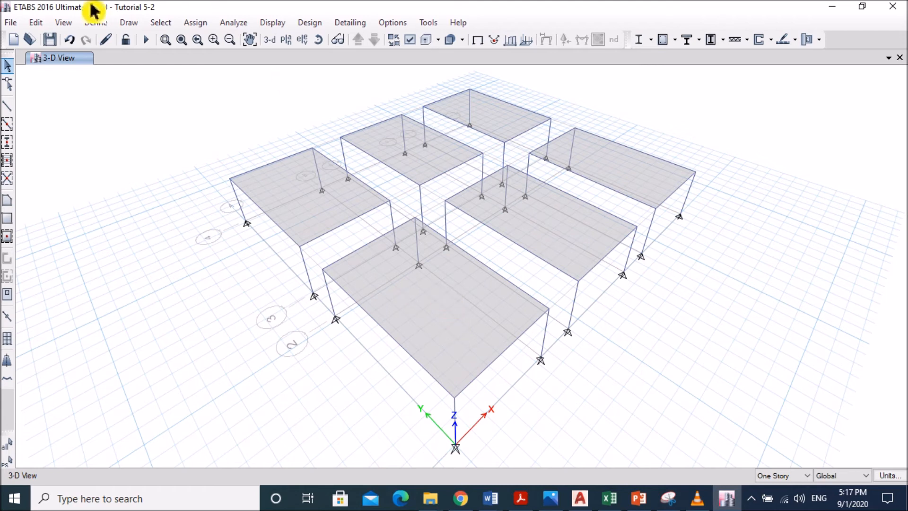
{"action": "left_click", "coordinate": [147, 41]}
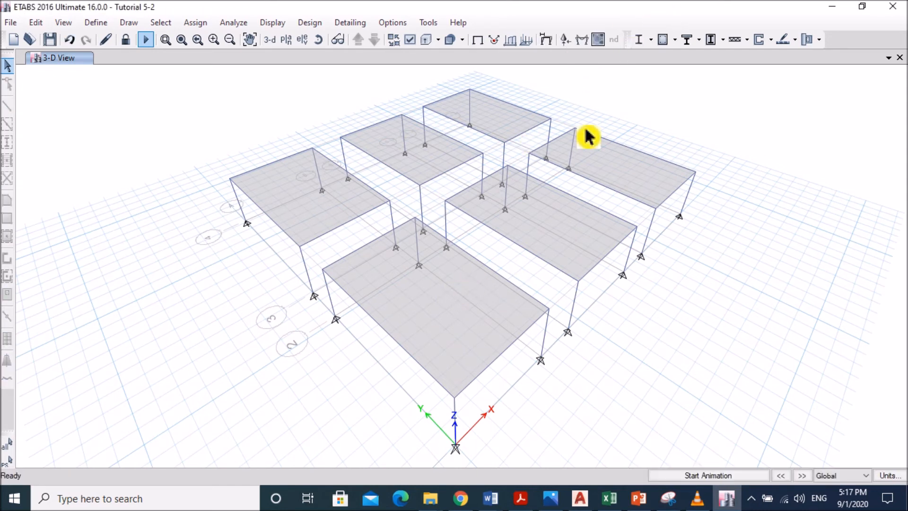
{"action": "left_click", "coordinate": [594, 43]}
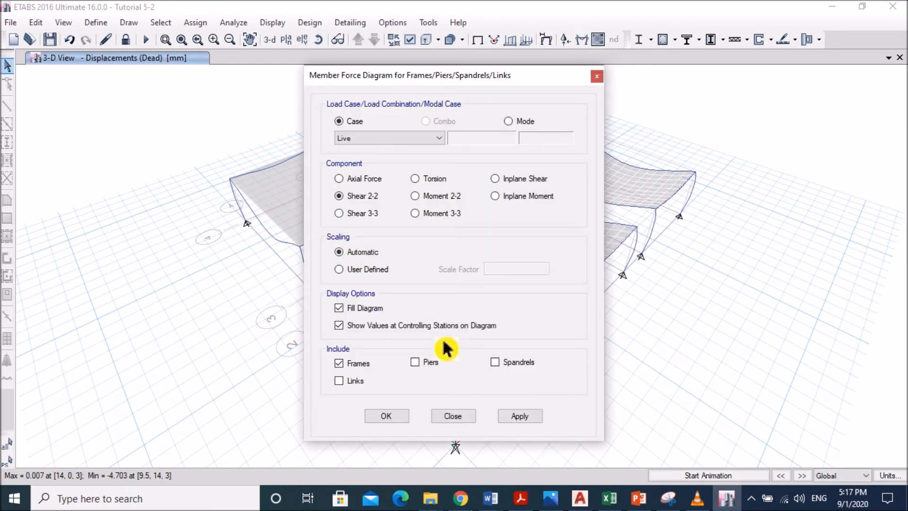
{"action": "left_click", "coordinate": [529, 420]}
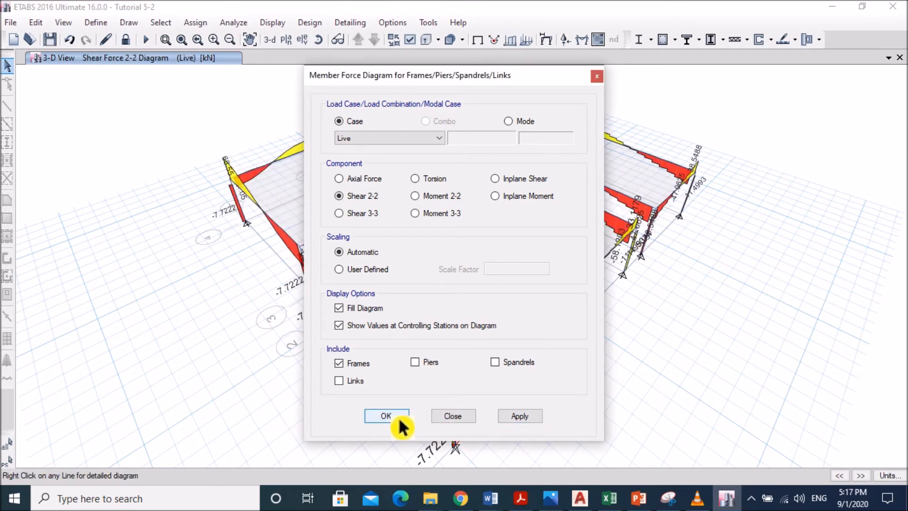
{"action": "left_click", "coordinate": [400, 420]}
Check the Live-case shear of the separated panel's beam on grid A between 1 and 2 against the comparison table in PowerPoint
{"action": "mouse_move", "coordinate": [399, 344]}
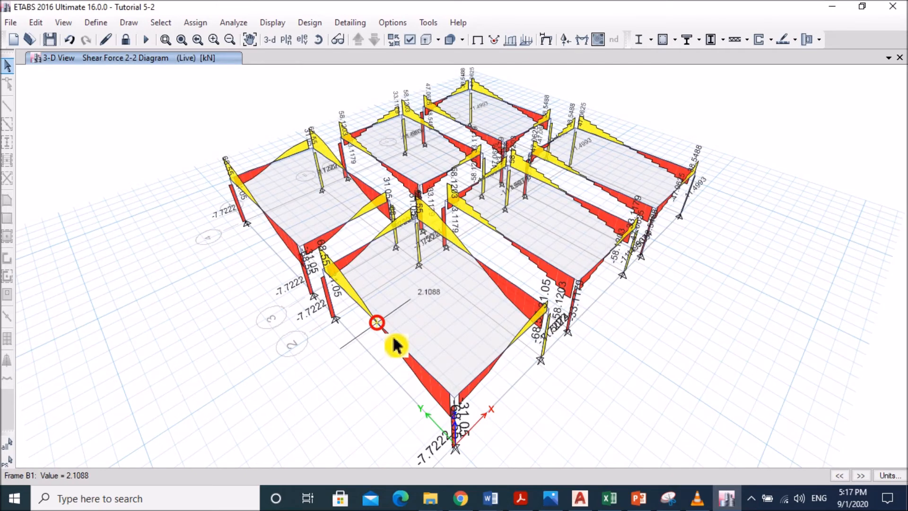
{"action": "right_click", "coordinate": [395, 337]}
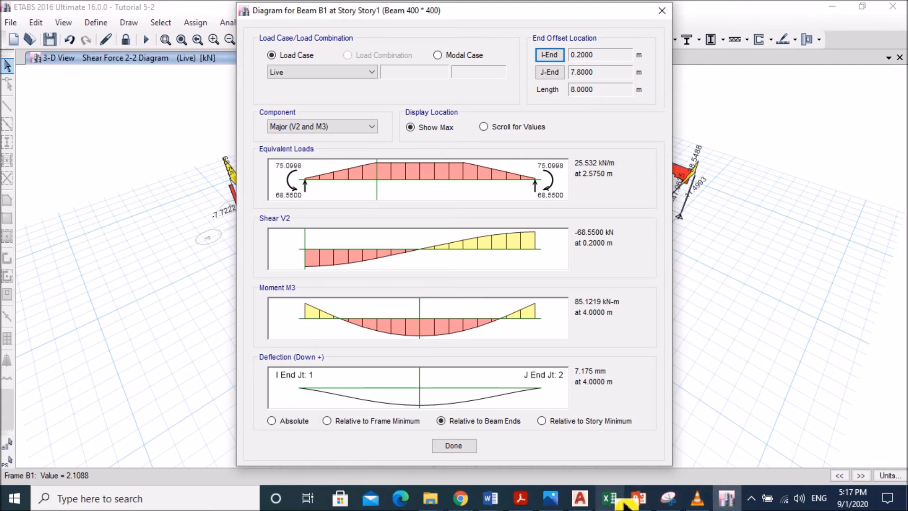
{"action": "left_click", "coordinate": [643, 502]}
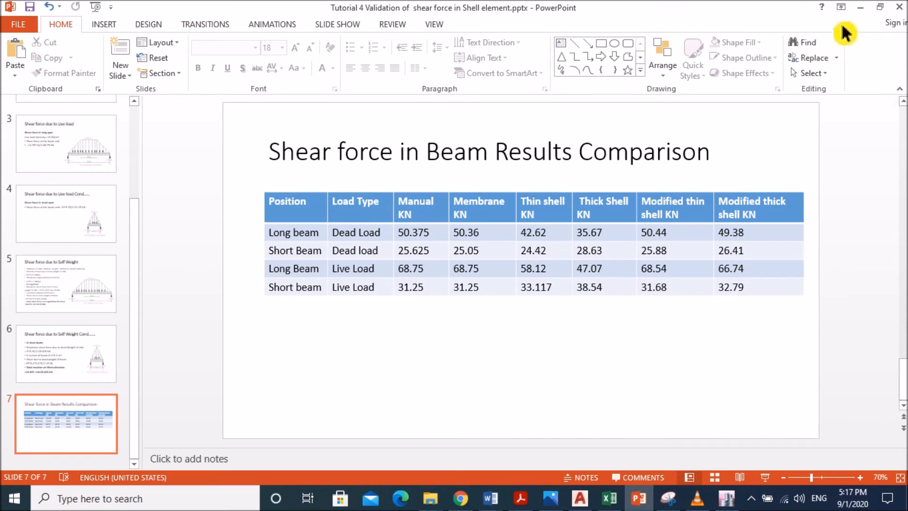
{"action": "left_click", "coordinate": [861, 7]}
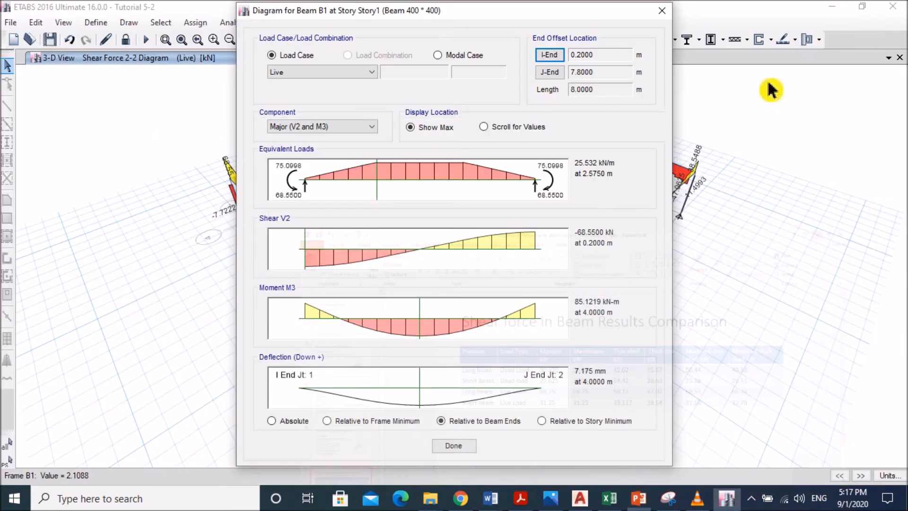
{"action": "left_click", "coordinate": [458, 446]}
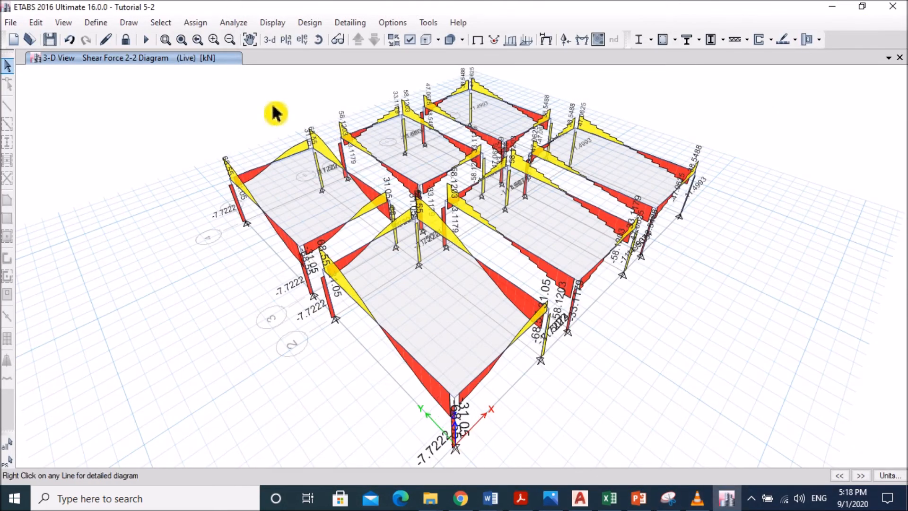
Unlock the model again, accepting the deletion of the analysis results
{"action": "left_click", "coordinate": [125, 39]}
{"action": "left_click", "coordinate": [476, 299]}
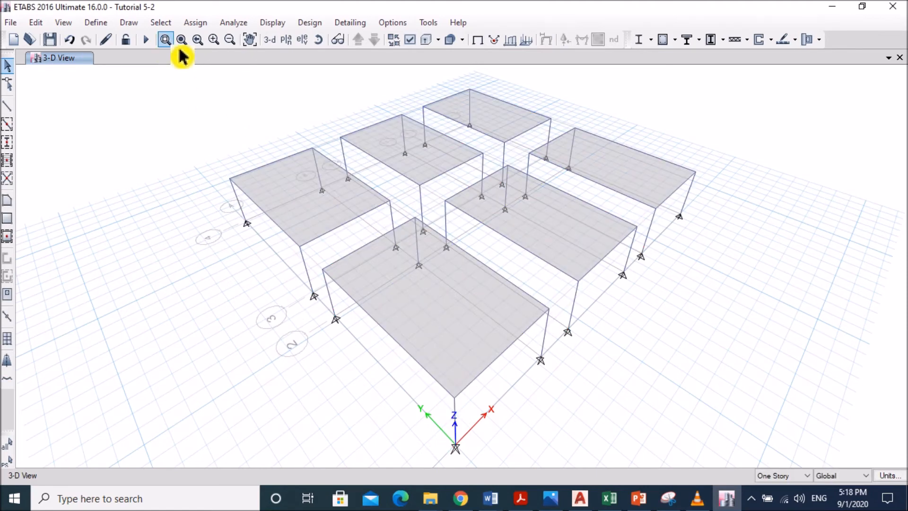
{"action": "left_click", "coordinate": [165, 40]}
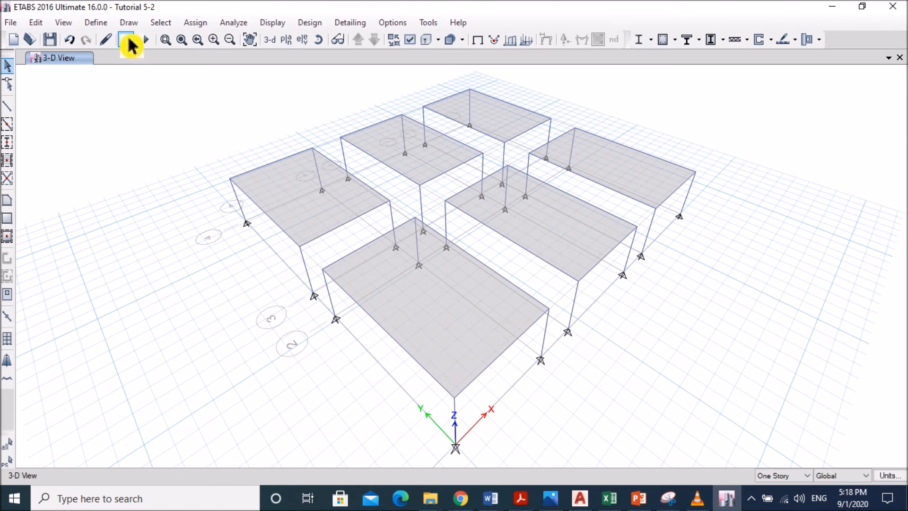
Select all columns and beams in the model by object type
{"action": "left_click", "coordinate": [169, 24]}
{"action": "left_click", "coordinate": [173, 25]}
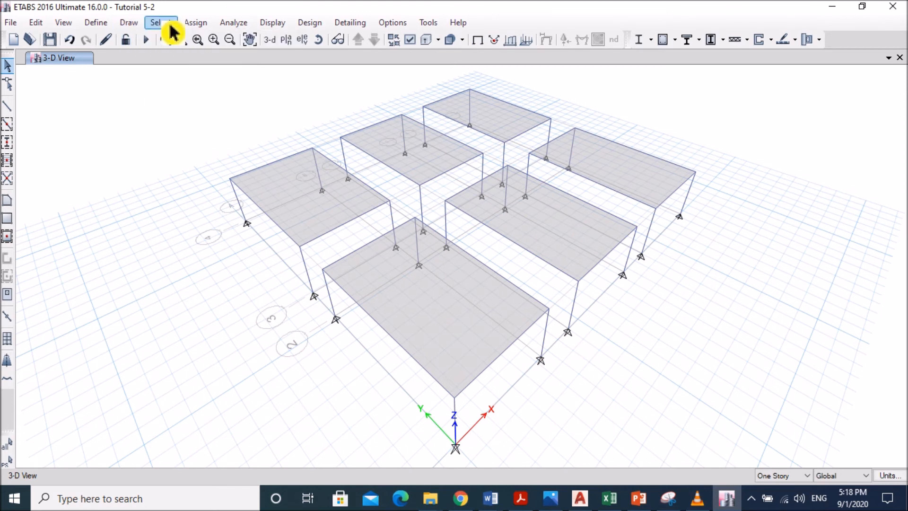
{"action": "left_click", "coordinate": [175, 24]}
{"action": "mouse_move", "coordinate": [185, 39]}
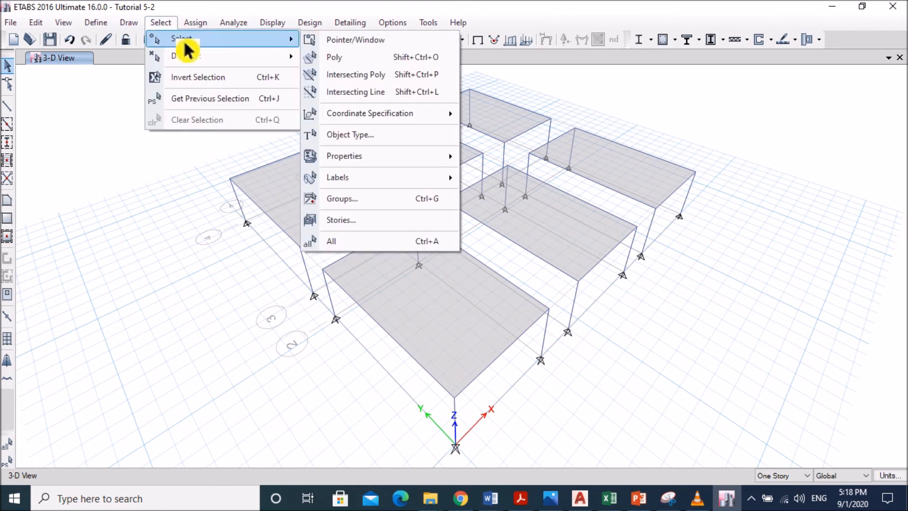
{"action": "left_click", "coordinate": [367, 142]}
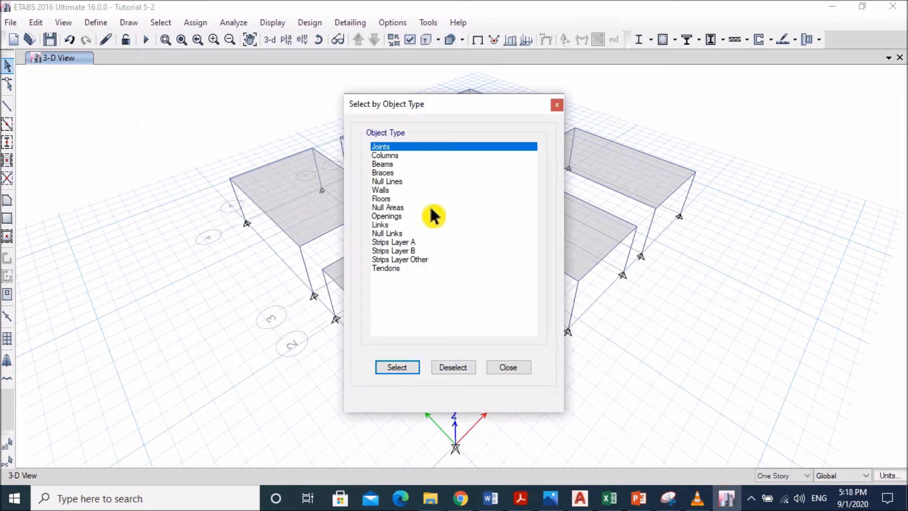
{"action": "left_click", "coordinate": [398, 156]}
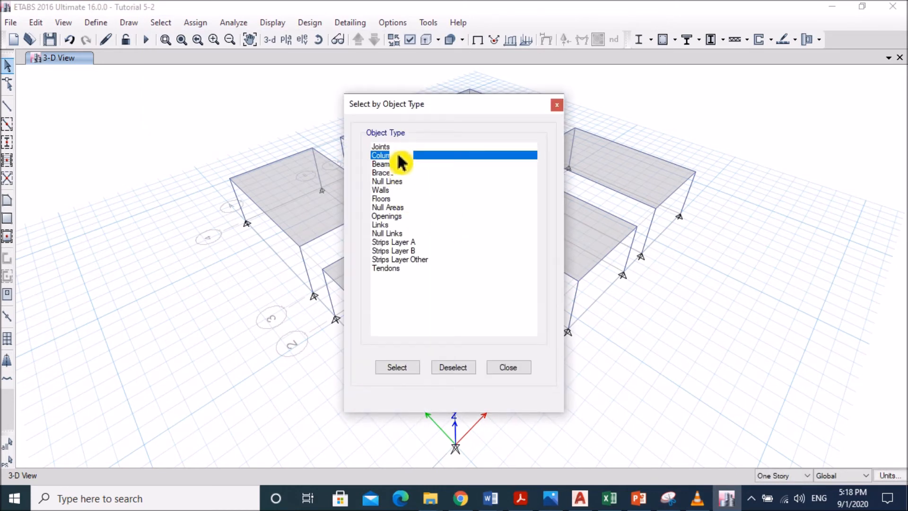
{"action": "left_click", "coordinate": [399, 166]}
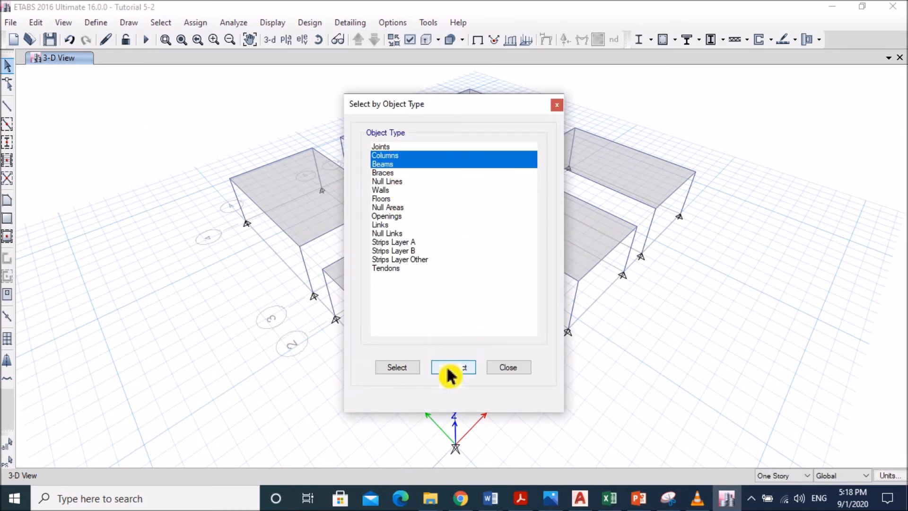
{"action": "left_click", "coordinate": [509, 371]}
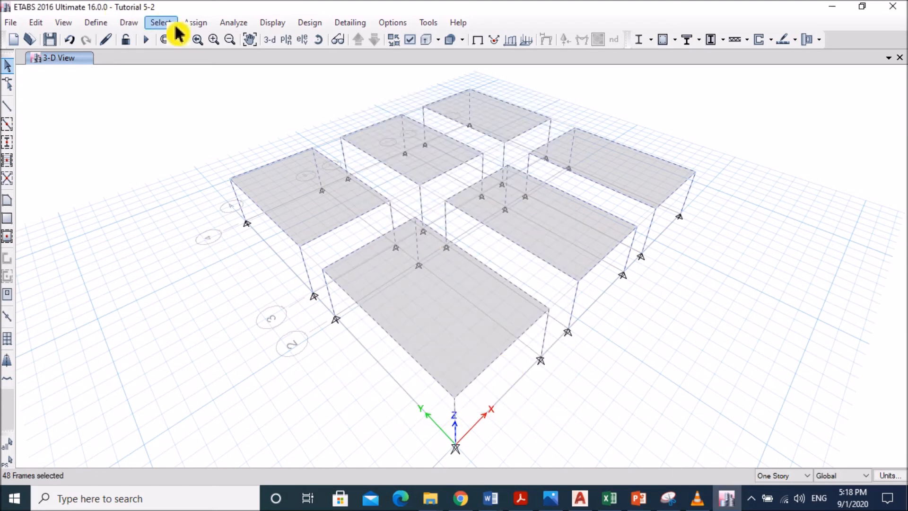
Assign user-defined end length offsets of 0 mm at End-I and End-J to the selected frames
{"action": "left_click", "coordinate": [198, 23]}
{"action": "mouse_move", "coordinate": [239, 60]}
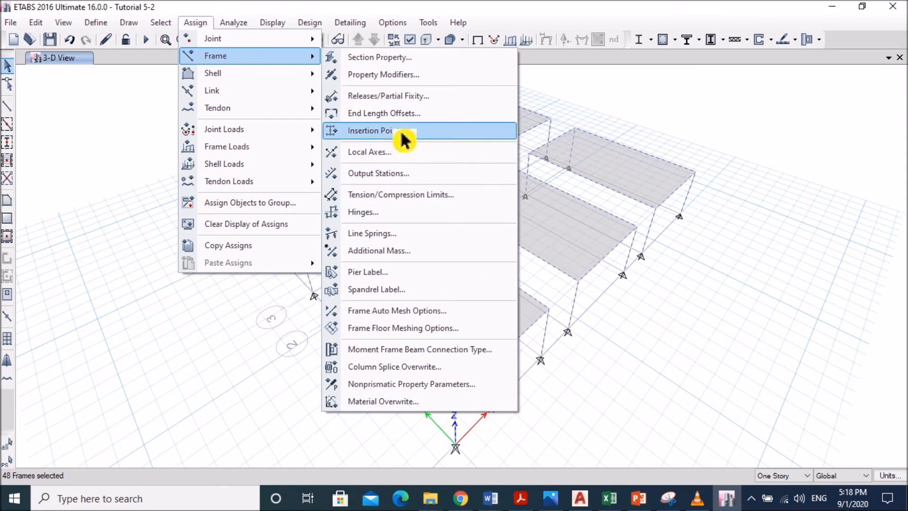
{"action": "left_click", "coordinate": [391, 115]}
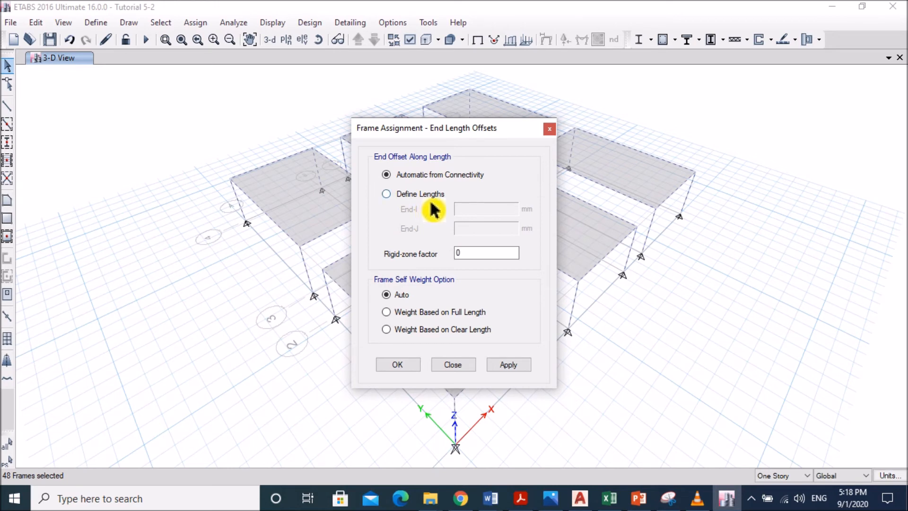
{"action": "left_click", "coordinate": [407, 197]}
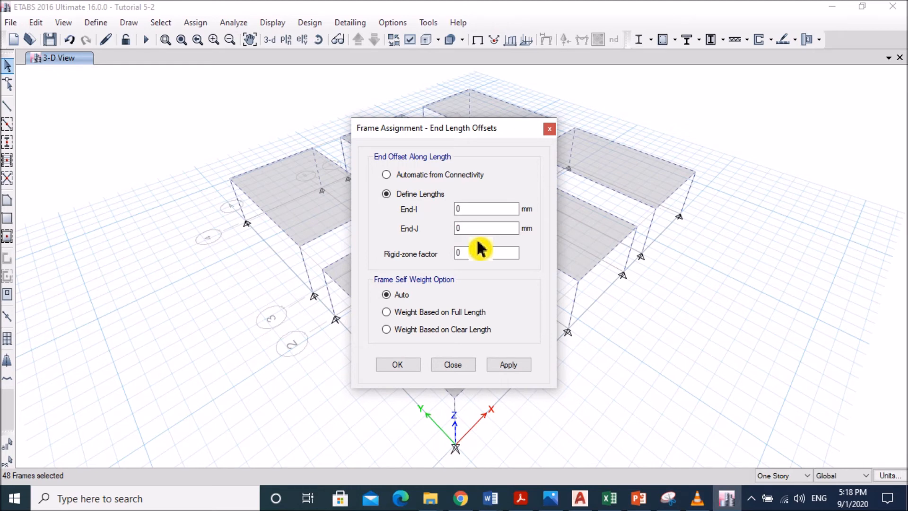
{"action": "left_click", "coordinate": [519, 375]}
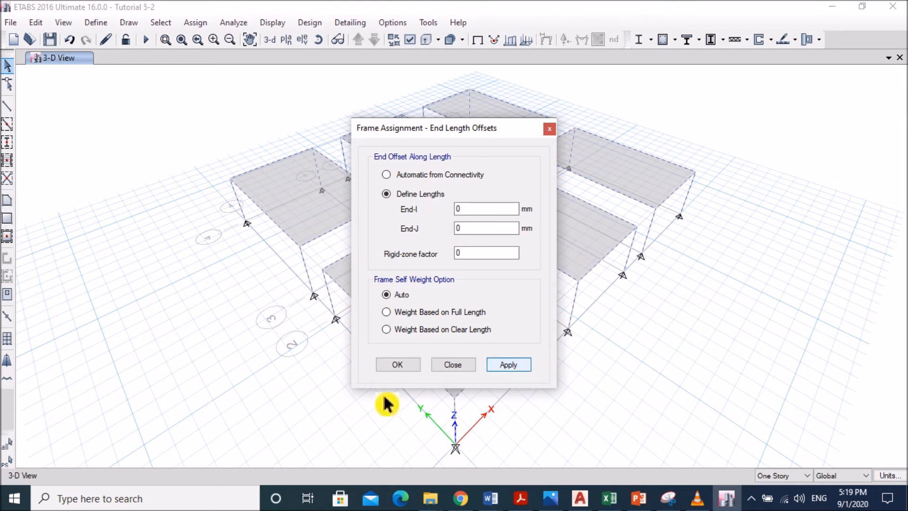
{"action": "left_click", "coordinate": [415, 366]}
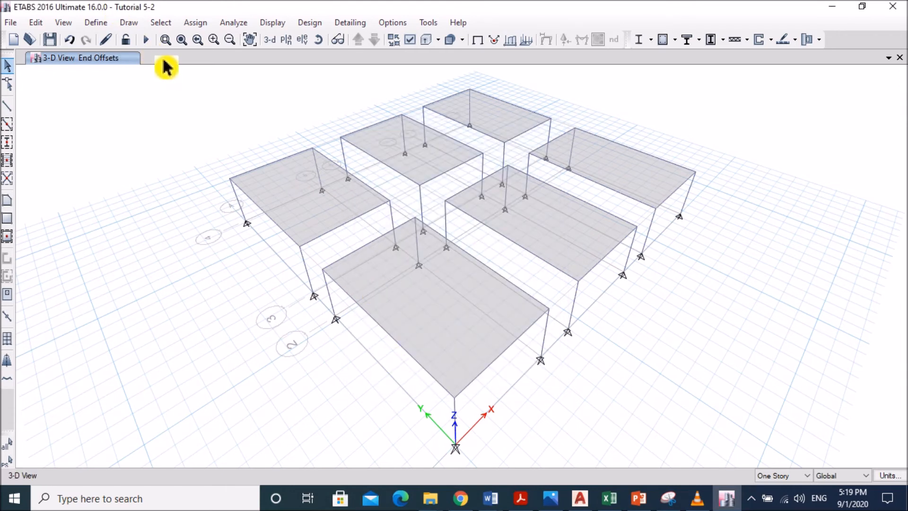
Run the analysis and display the frames' Shear 2-2 diagram for the Live case
{"action": "left_click", "coordinate": [149, 42]}
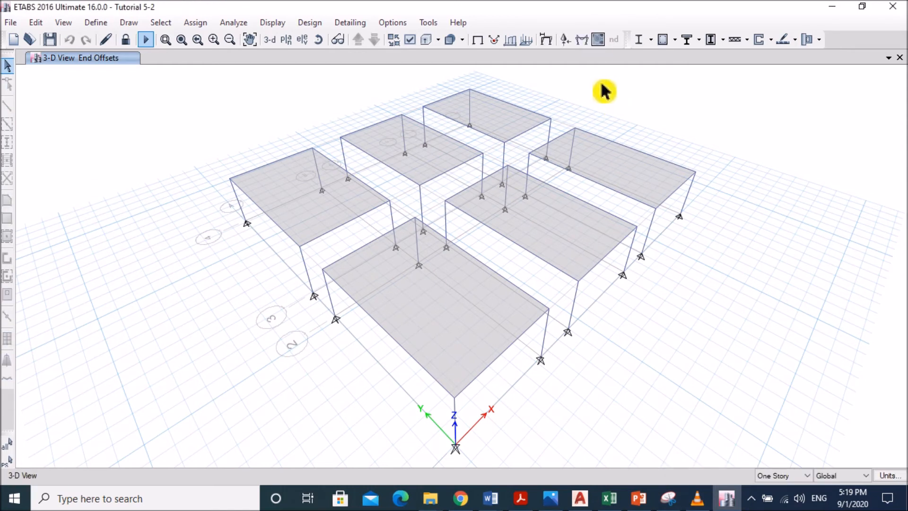
{"action": "left_click", "coordinate": [587, 42]}
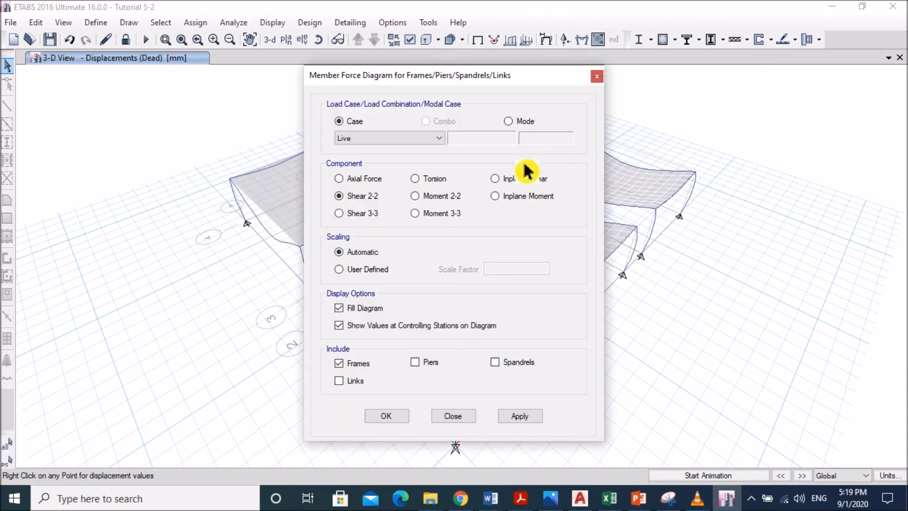
{"action": "left_click", "coordinate": [534, 417]}
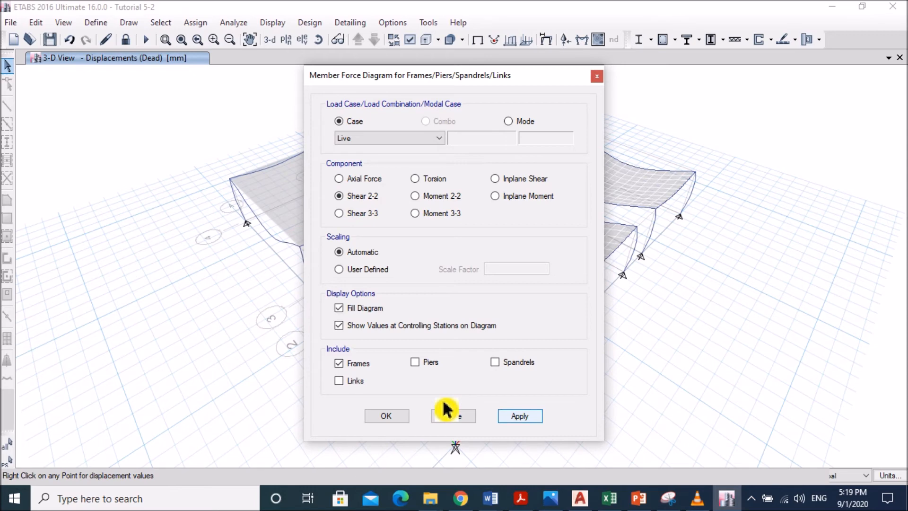
{"action": "left_click", "coordinate": [385, 416]}
Compare the Live-case shear of the membrane panel's 8 m beam on grid A with the results table in PowerPoint
{"action": "mouse_move", "coordinate": [405, 348]}
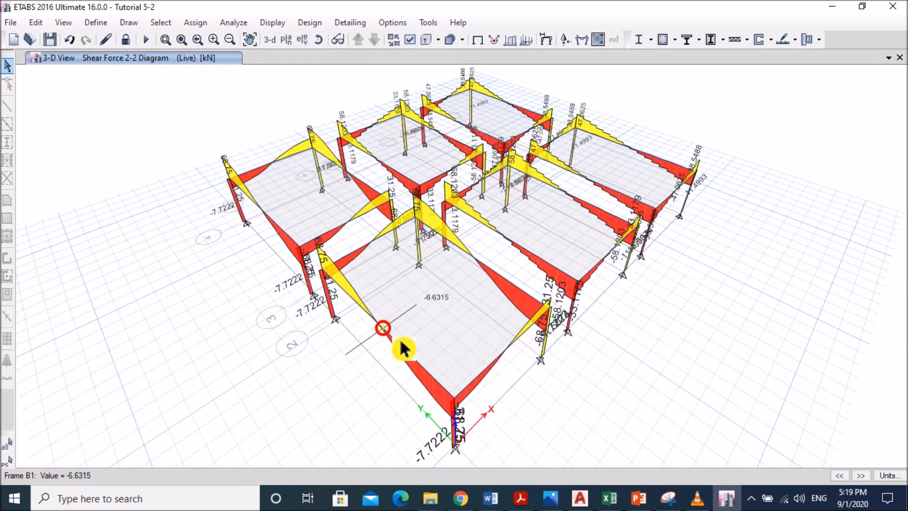
{"action": "right_click", "coordinate": [406, 349]}
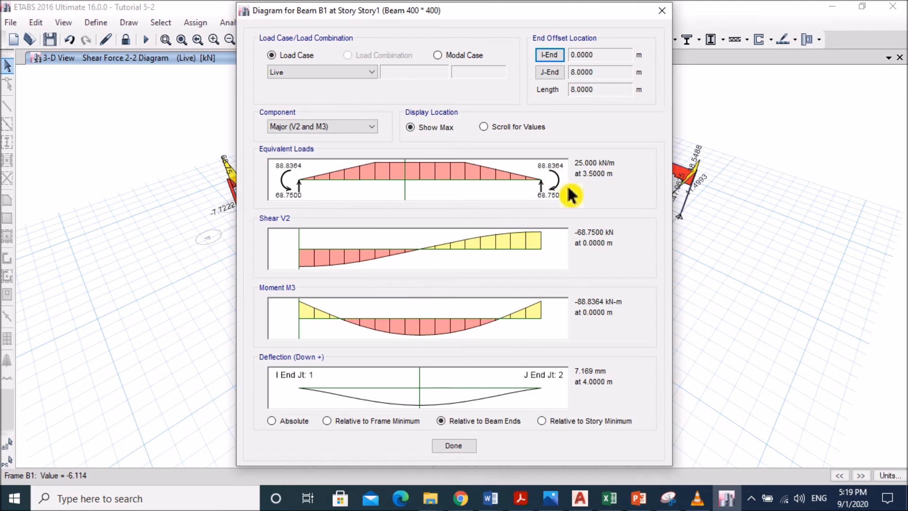
{"action": "left_click", "coordinate": [649, 501]}
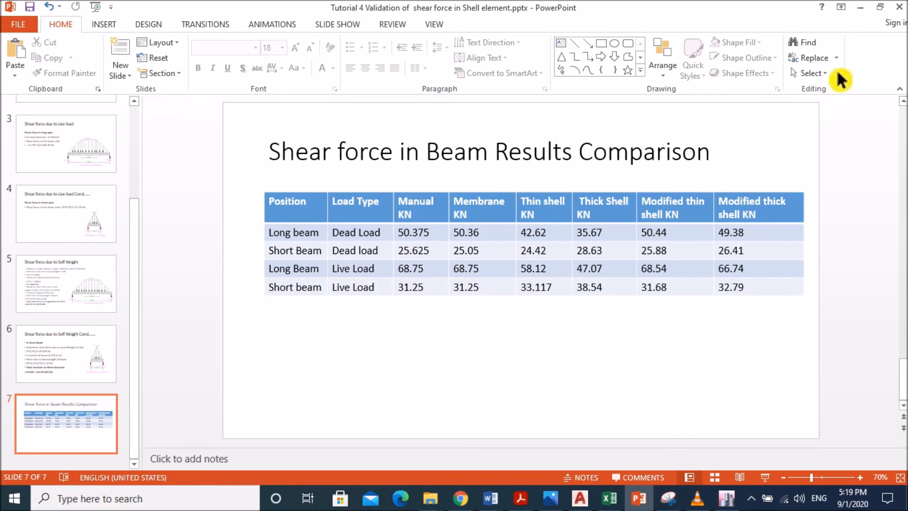
{"action": "left_click", "coordinate": [862, 14]}
{"action": "left_click", "coordinate": [454, 444]}
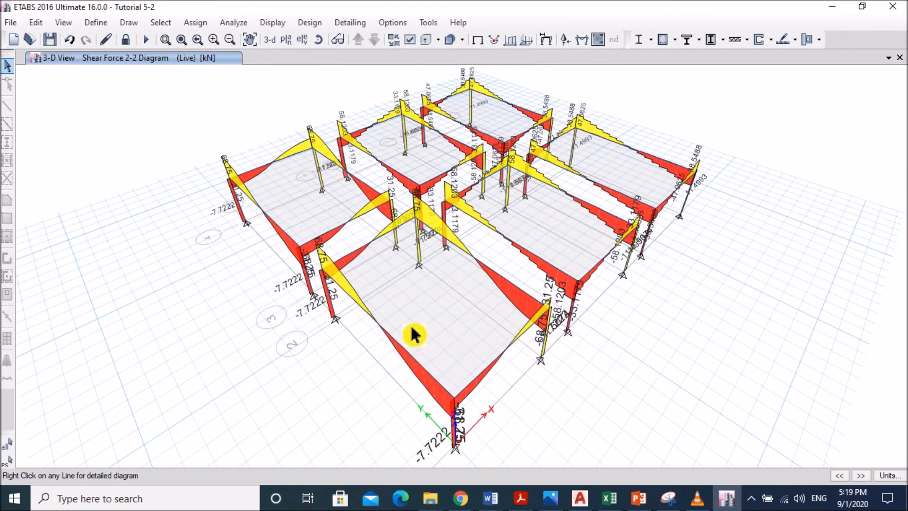
Compare the Live-case shear of the membrane panel's 5 m beam on grid 1 with the PowerPoint results table
{"action": "right_click", "coordinate": [503, 381]}
{"action": "key", "text": "Escape"}
{"action": "right_click", "coordinate": [501, 373]}
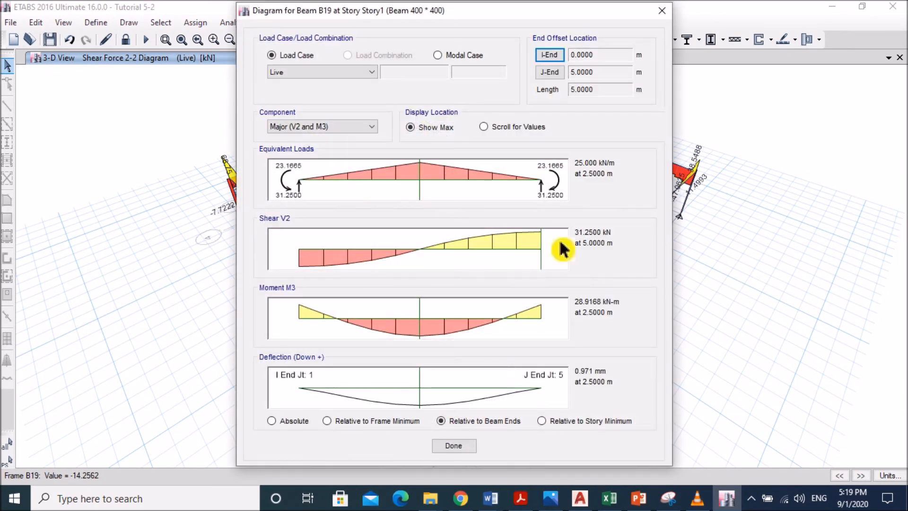
{"action": "left_click", "coordinate": [639, 498]}
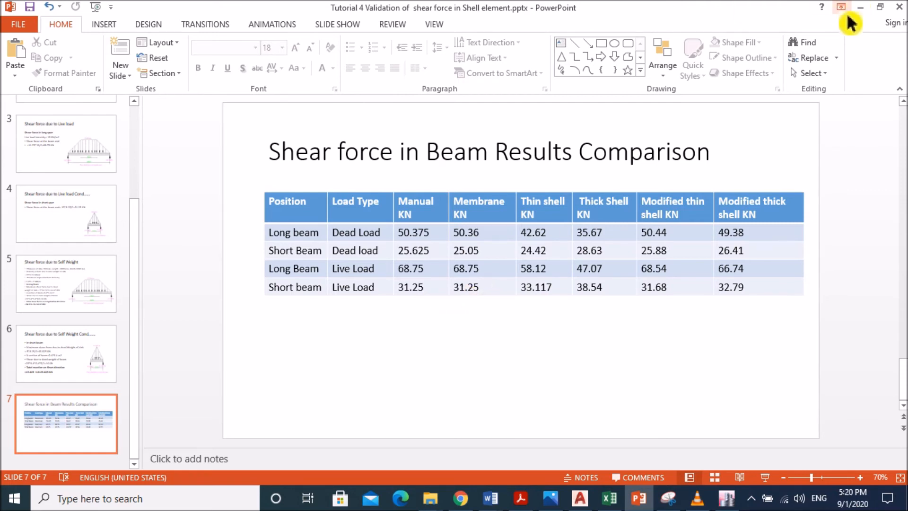
{"action": "left_click", "coordinate": [860, 8]}
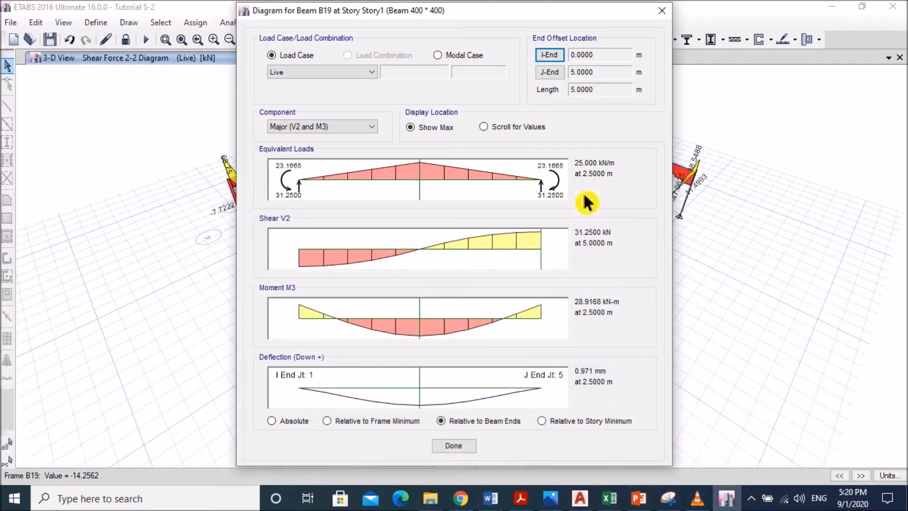
{"action": "left_click", "coordinate": [461, 446]}
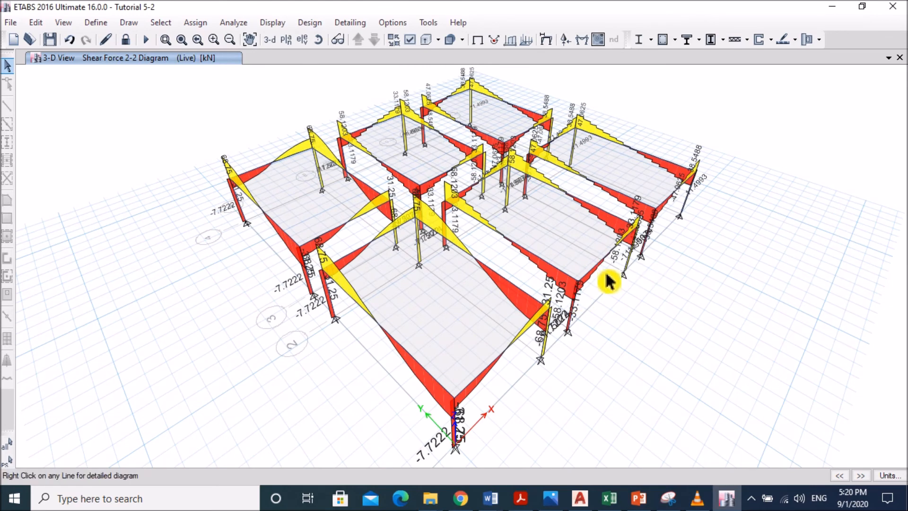
Compare the Live-case shear of the thin-shell panel's 5 m beam on grid 1 with the thin-shell and manual values in PowerPoint
{"action": "right_click", "coordinate": [603, 271]}
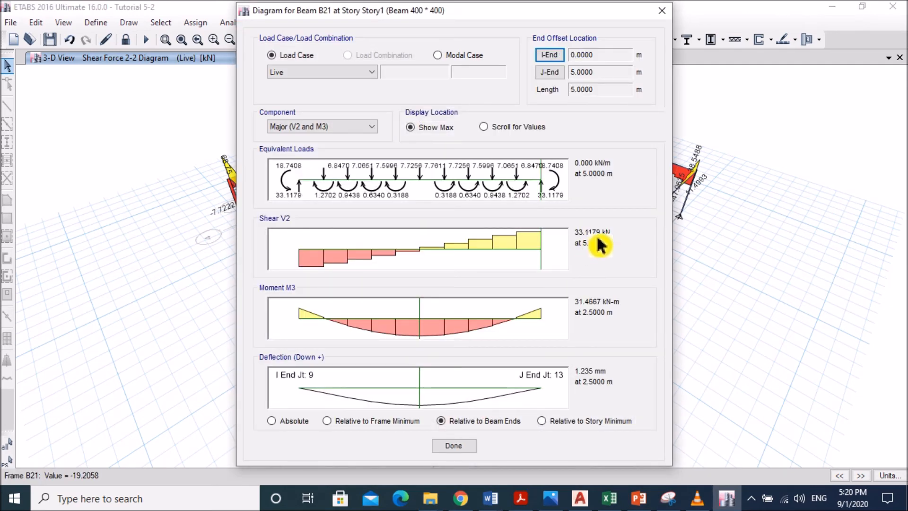
{"action": "left_click", "coordinate": [638, 498]}
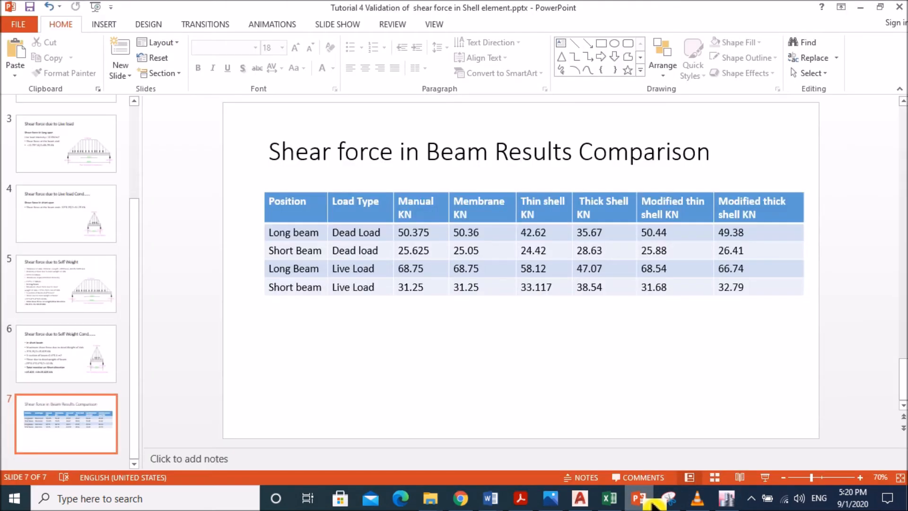
{"action": "left_click", "coordinate": [541, 290]}
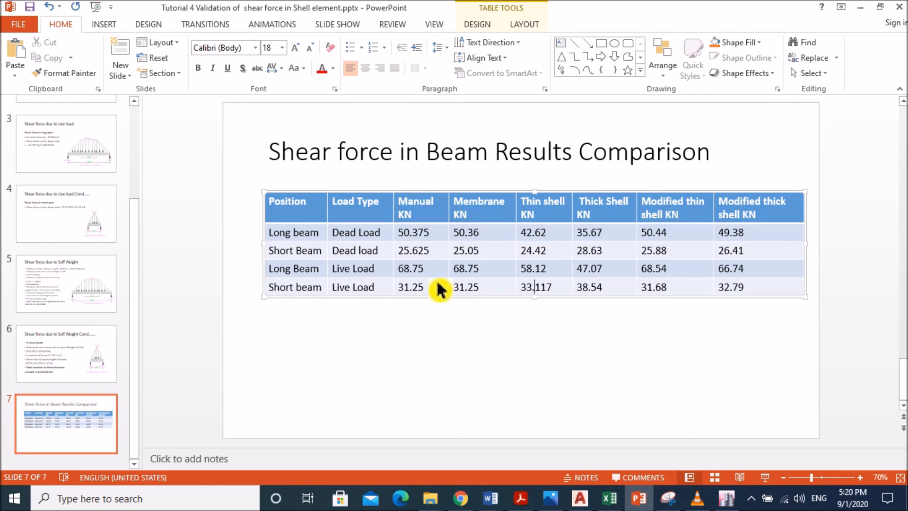
{"action": "left_click", "coordinate": [419, 287]}
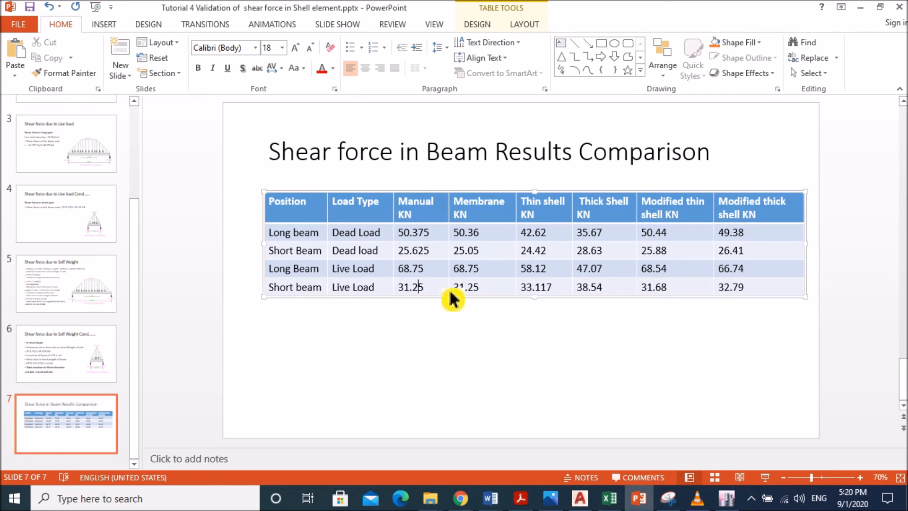
{"action": "left_click", "coordinate": [544, 328]}
{"action": "left_click", "coordinate": [840, 7]}
{"action": "key", "text": "Escape"}
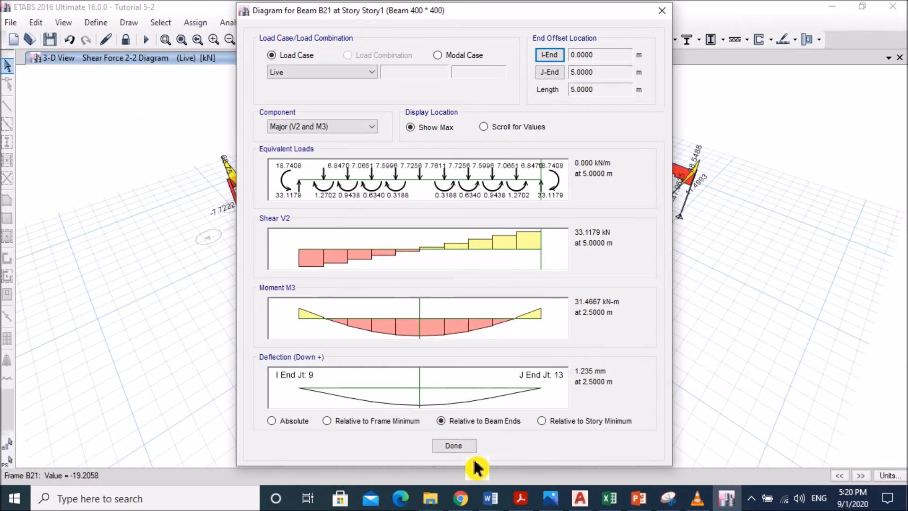
{"action": "left_click", "coordinate": [474, 448]}
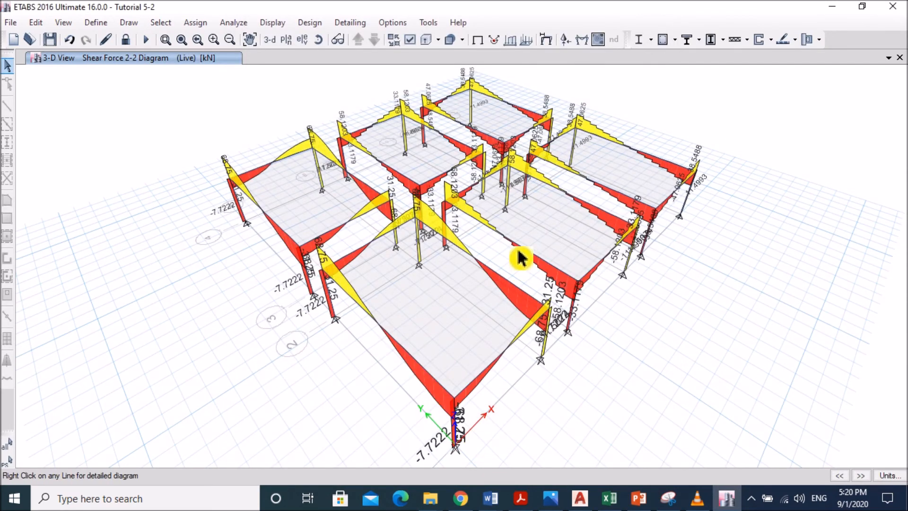
Compare the Live-case shear of the thin-shell panel's 8 m beam on grid C with the long-beam thin-shell value in PowerPoint
{"action": "mouse_move", "coordinate": [518, 248]}
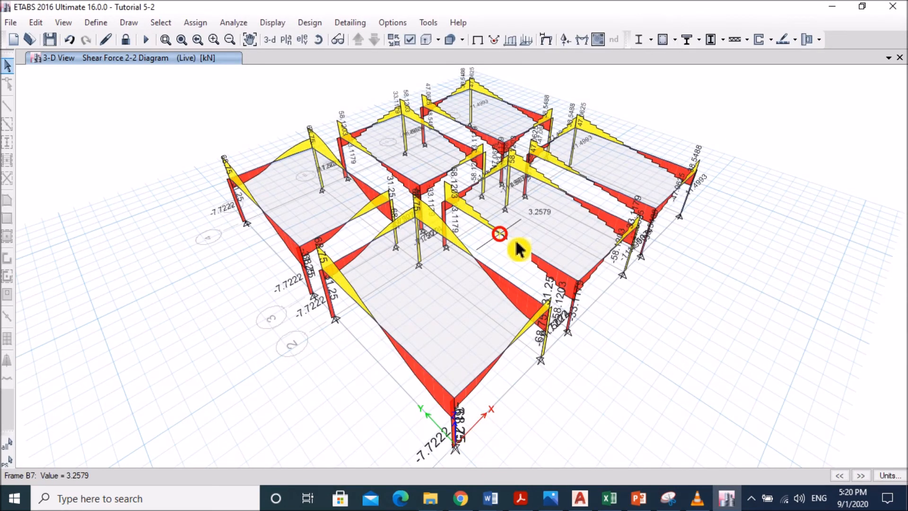
{"action": "right_click", "coordinate": [518, 248]}
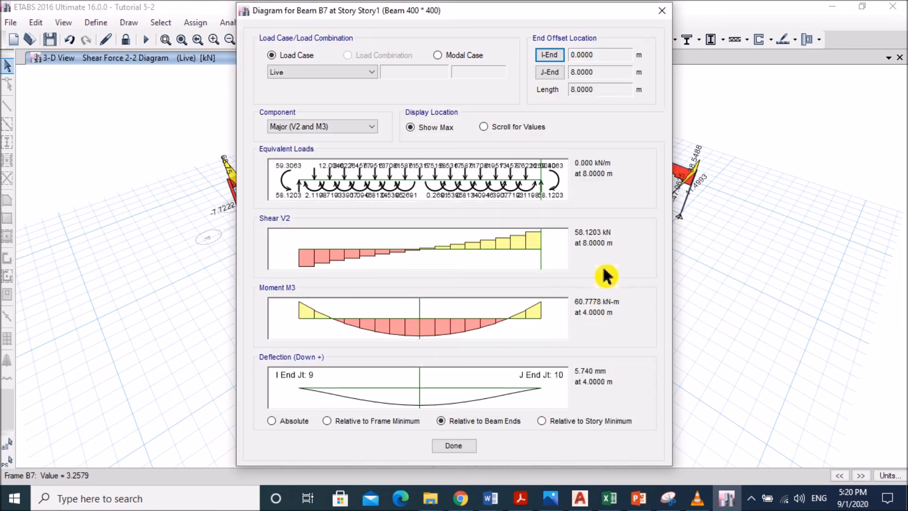
{"action": "left_click", "coordinate": [647, 501]}
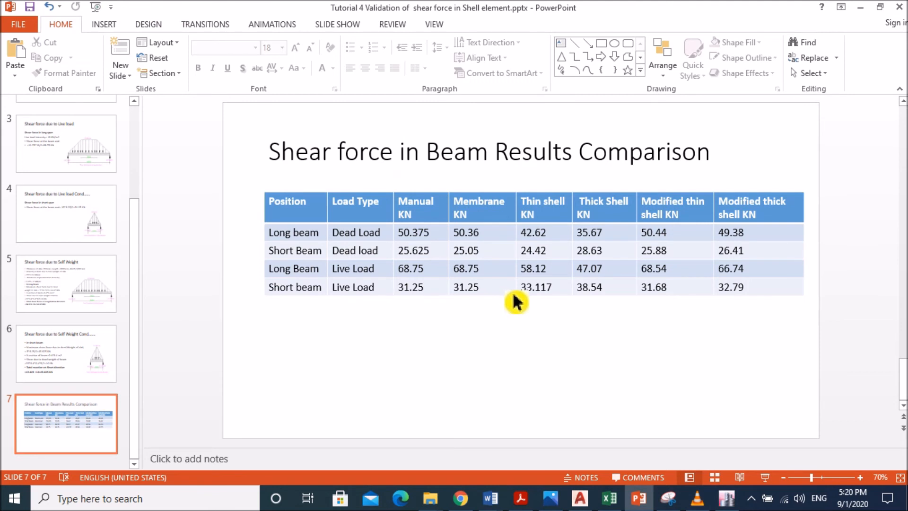
{"action": "left_click", "coordinate": [551, 269]}
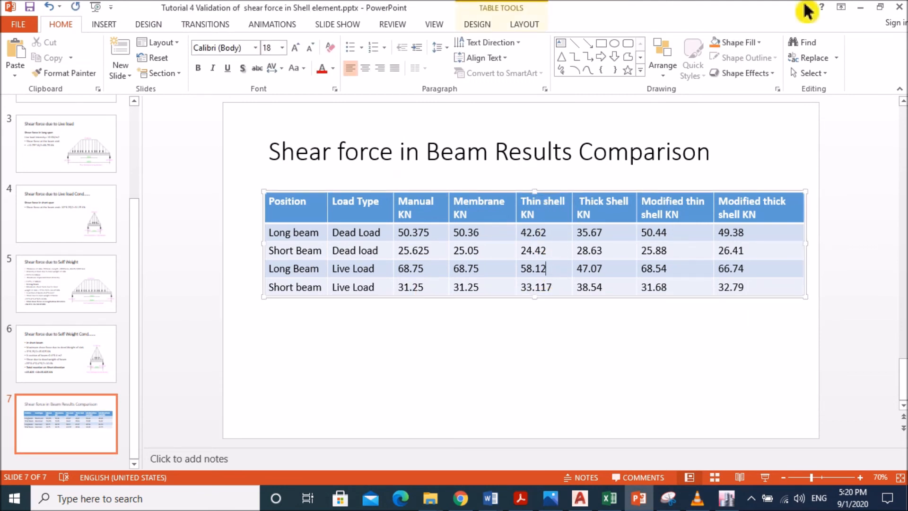
{"action": "left_click", "coordinate": [868, 13]}
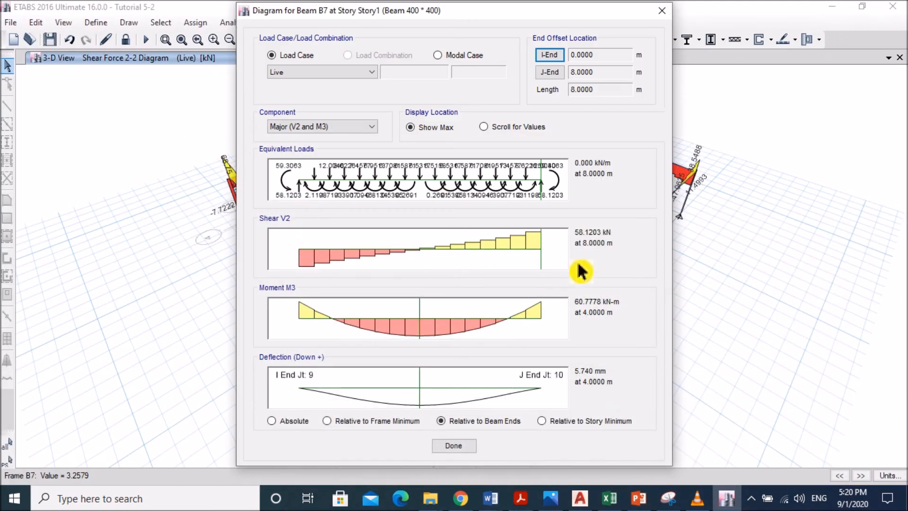
{"action": "left_click", "coordinate": [452, 445]}
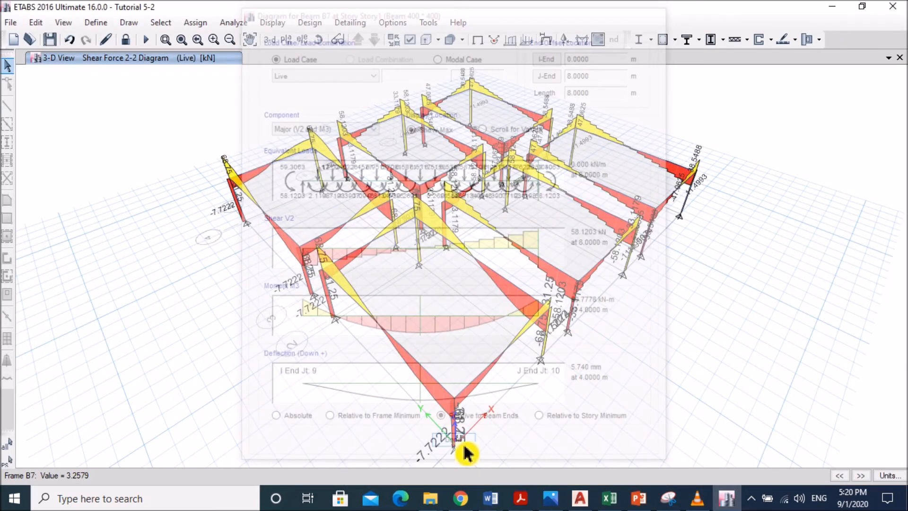
Compare the Live-case shear of the thick-shell panel's 5 m beam on grid 1 with the short-beam thick-shell value in PowerPoint
{"action": "mouse_move", "coordinate": [677, 211]}
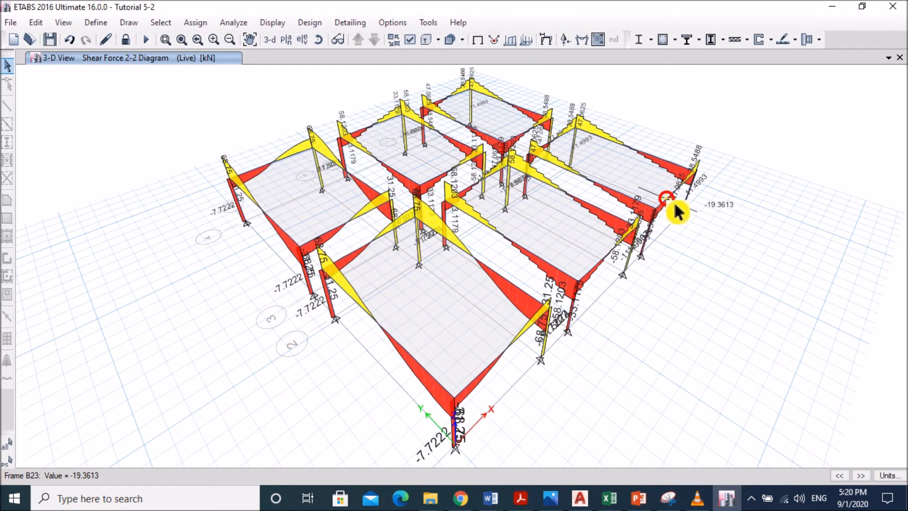
{"action": "right_click", "coordinate": [674, 205]}
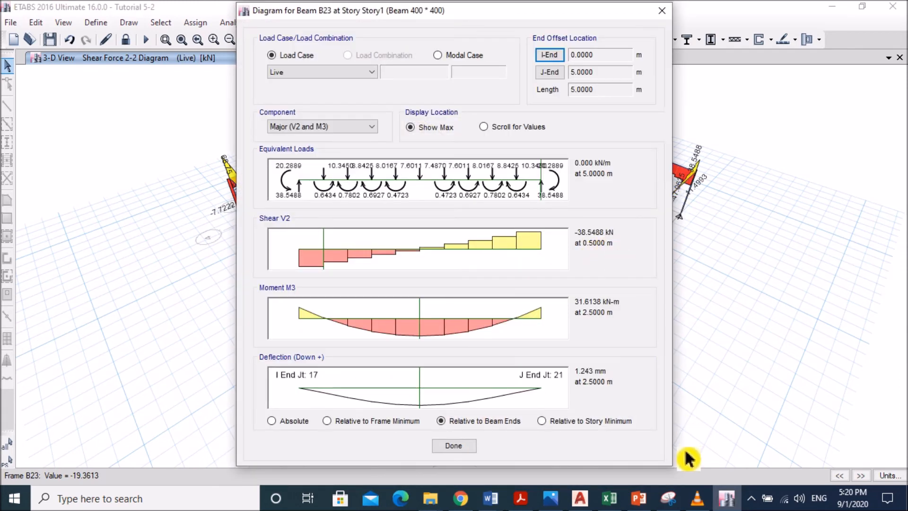
{"action": "left_click", "coordinate": [649, 500]}
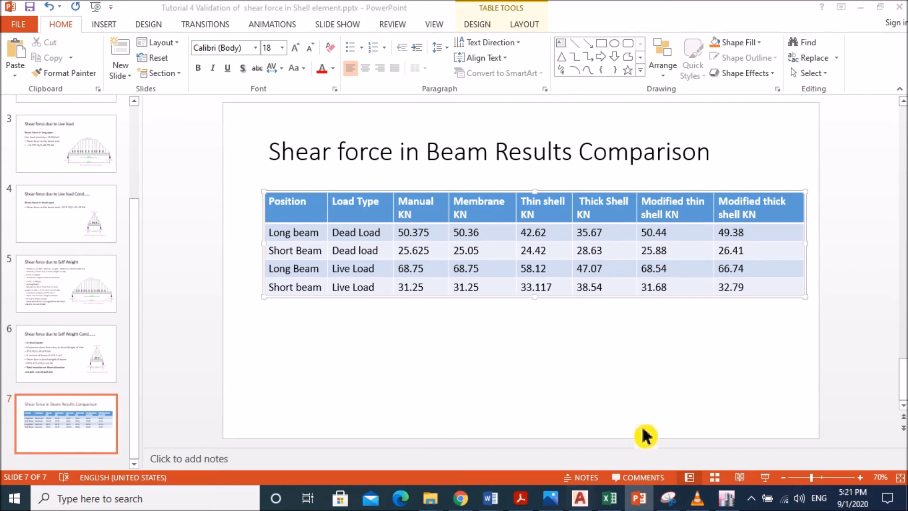
{"action": "left_click", "coordinate": [581, 497]}
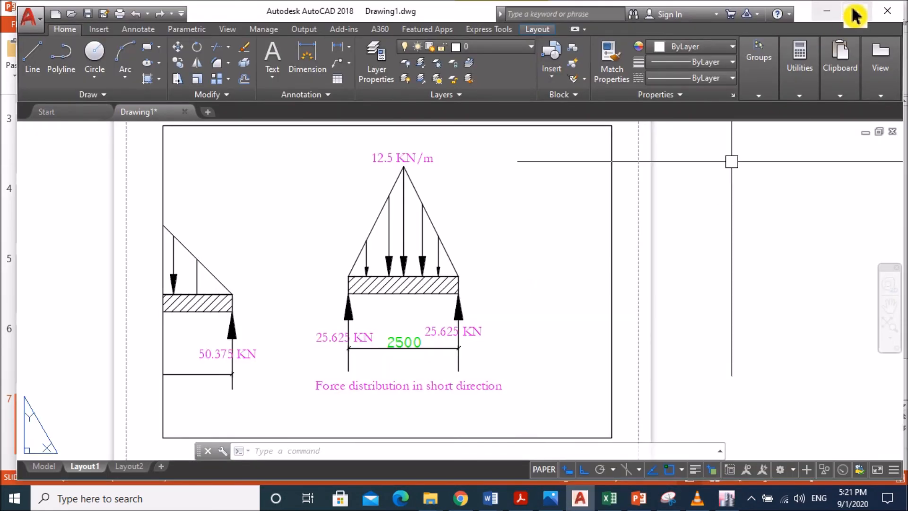
{"action": "left_click", "coordinate": [829, 11]}
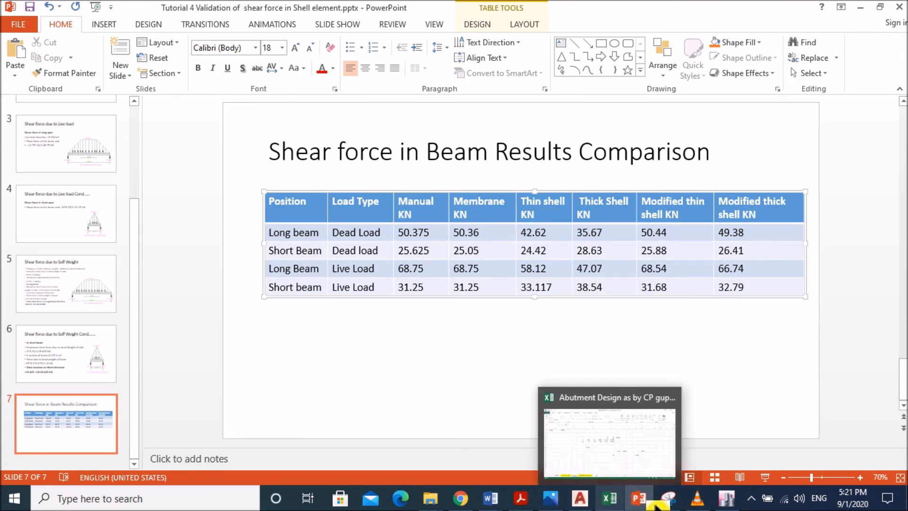
{"action": "left_click", "coordinate": [727, 499]}
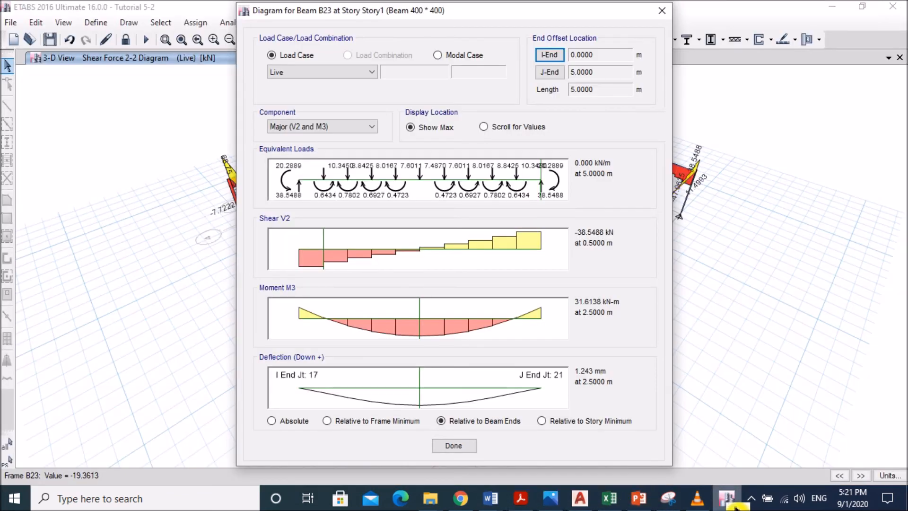
{"action": "left_click", "coordinate": [465, 445]}
Compare the Live-case shear of the thick-shell panel's 8 m beam facing the thin-shell panel with the long-beam value in PowerPoint
{"action": "mouse_move", "coordinate": [595, 189]}
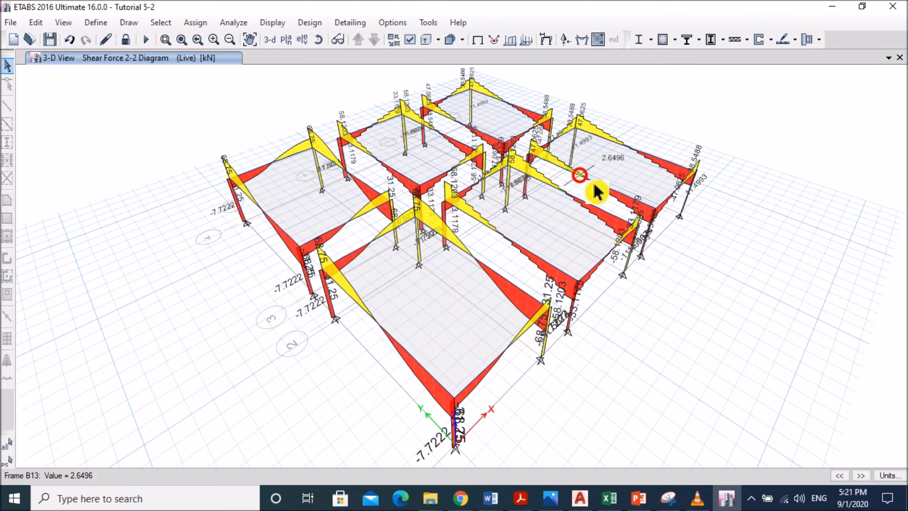
{"action": "right_click", "coordinate": [597, 190]}
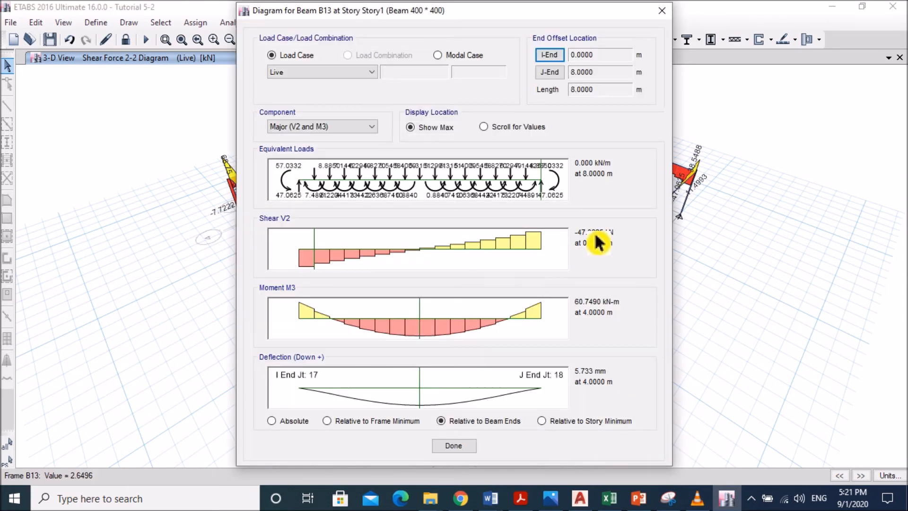
{"action": "left_click", "coordinate": [638, 499]}
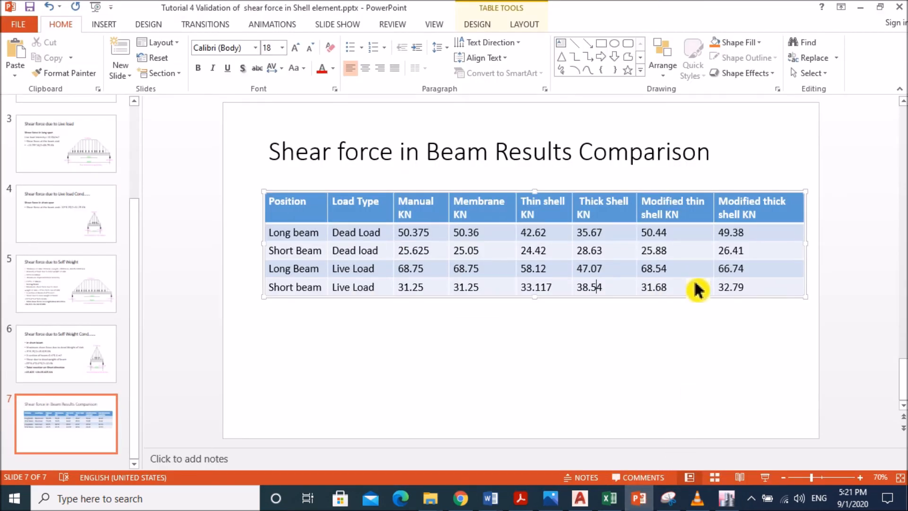
{"action": "left_click", "coordinate": [603, 335]}
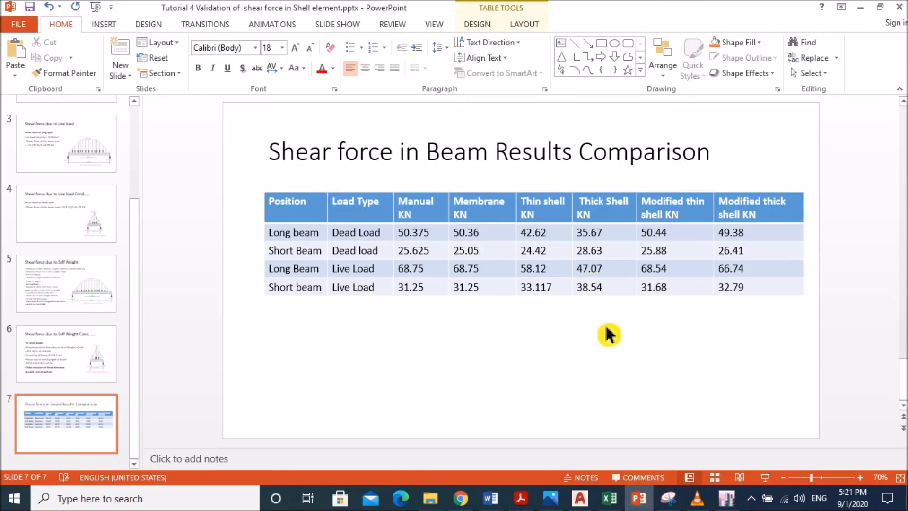
{"action": "left_click", "coordinate": [861, 10]}
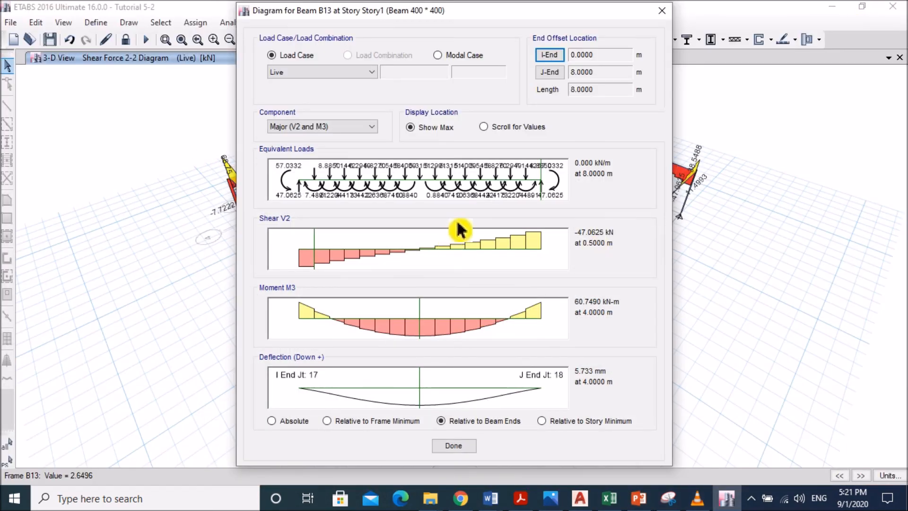
Examine the thick-shell 8 m beam's force diagrams for the Dead load case
{"action": "left_click", "coordinate": [353, 73]}
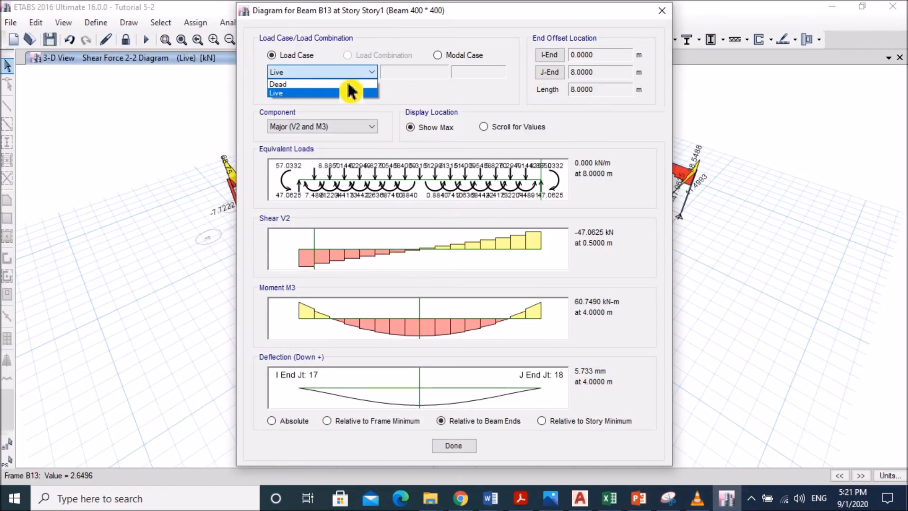
{"action": "left_click", "coordinate": [342, 86]}
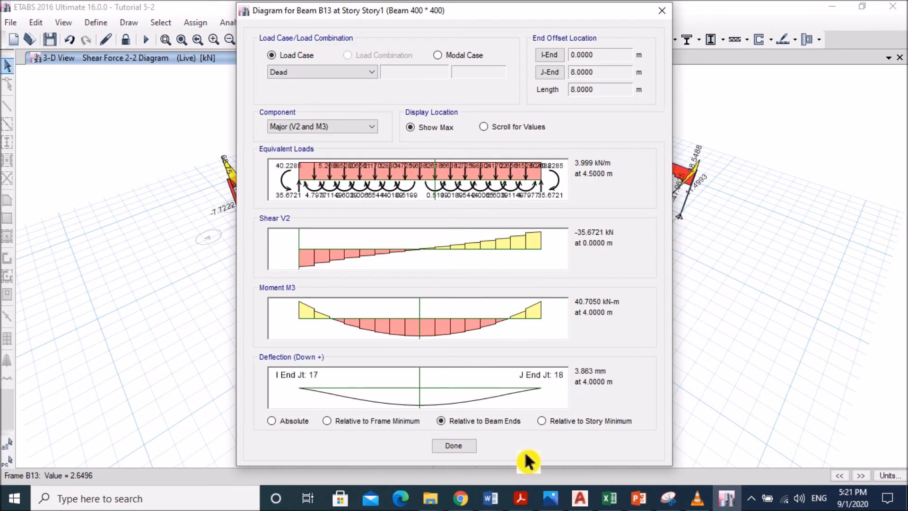
{"action": "left_click", "coordinate": [453, 446]}
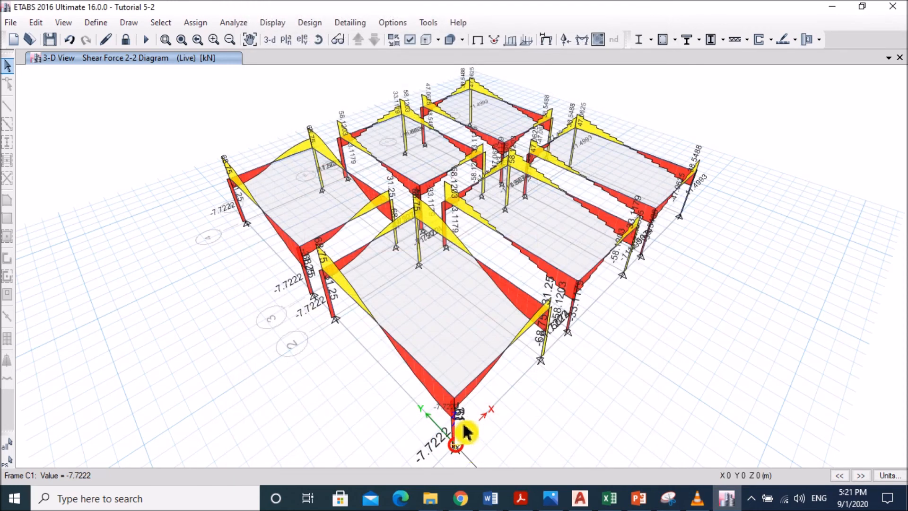
Display the frame Shear 2-2 diagram for the Dead load case
{"action": "left_click", "coordinate": [583, 43]}
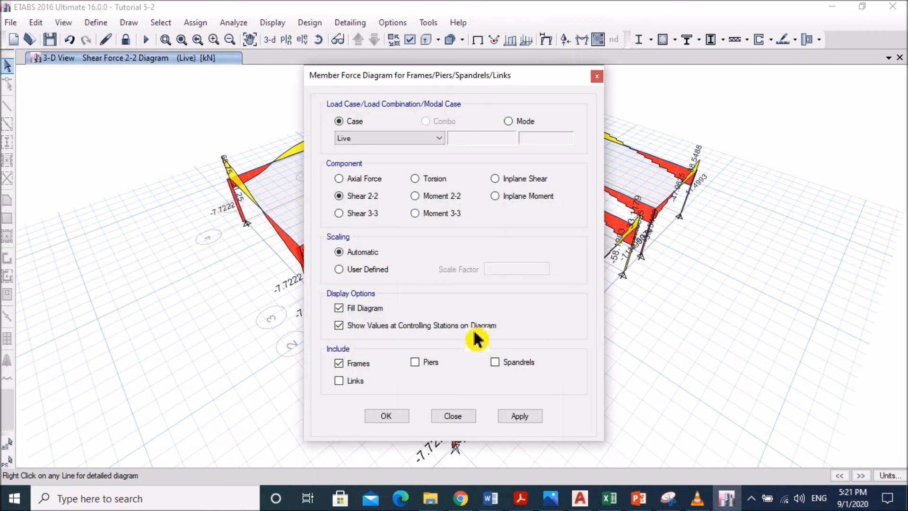
{"action": "left_click", "coordinate": [399, 141]}
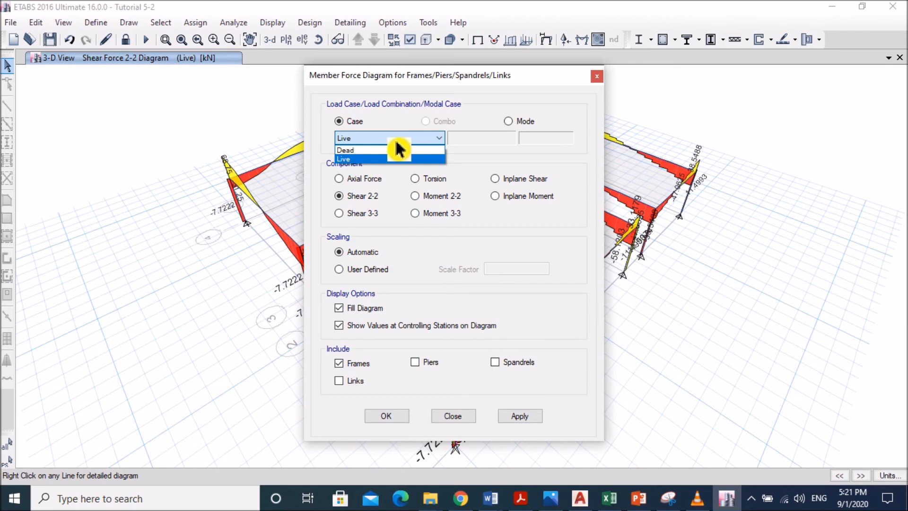
{"action": "left_click", "coordinate": [405, 151]}
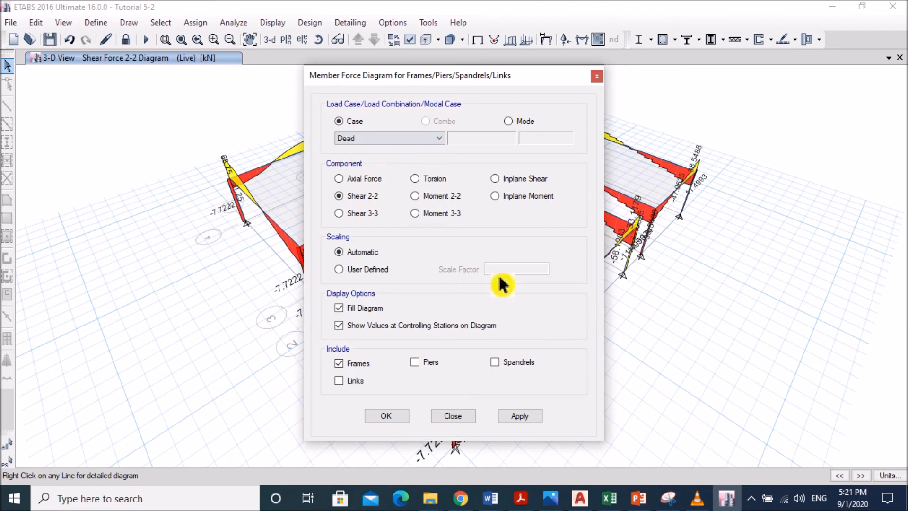
{"action": "left_click", "coordinate": [514, 425]}
{"action": "left_click", "coordinate": [401, 420]}
Compare the Dead-case shear of the membrane panel's 8 m beam on grid A with the PowerPoint results table
{"action": "mouse_move", "coordinate": [421, 365]}
{"action": "right_click", "coordinate": [422, 364]}
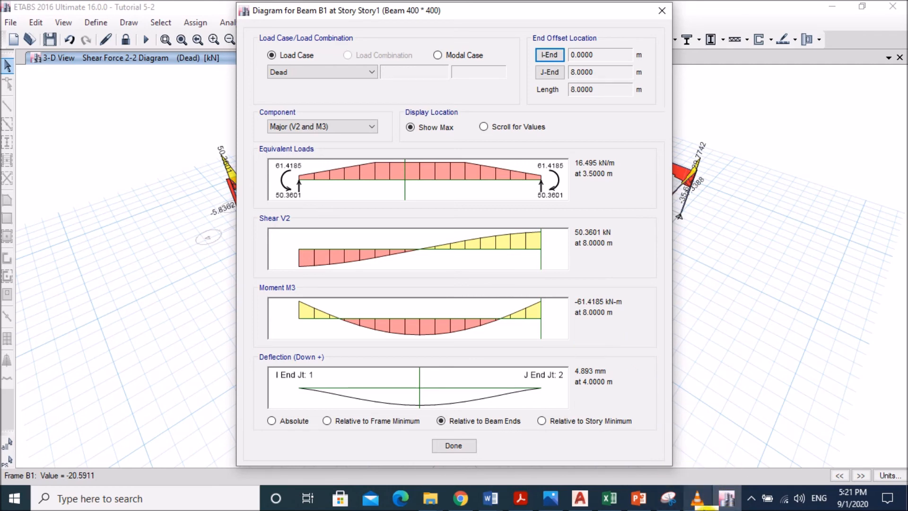
{"action": "left_click", "coordinate": [636, 501]}
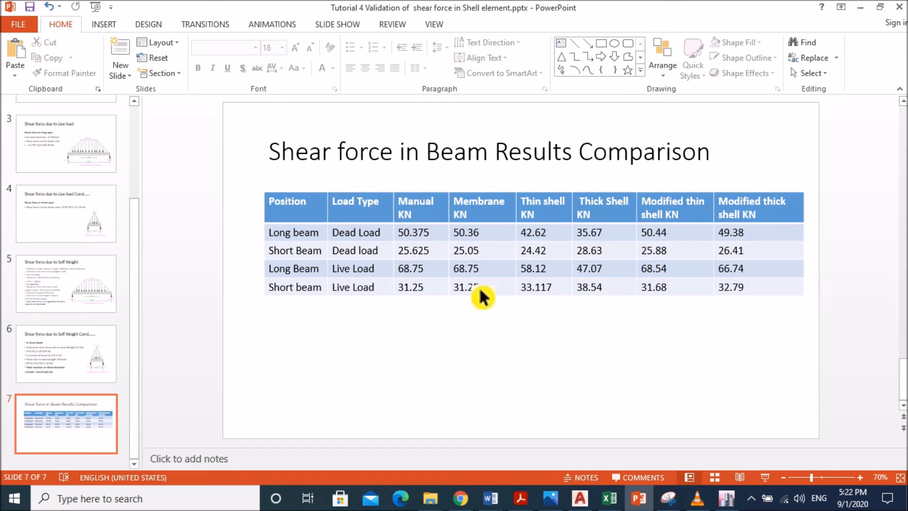
{"action": "left_click", "coordinate": [841, 7]}
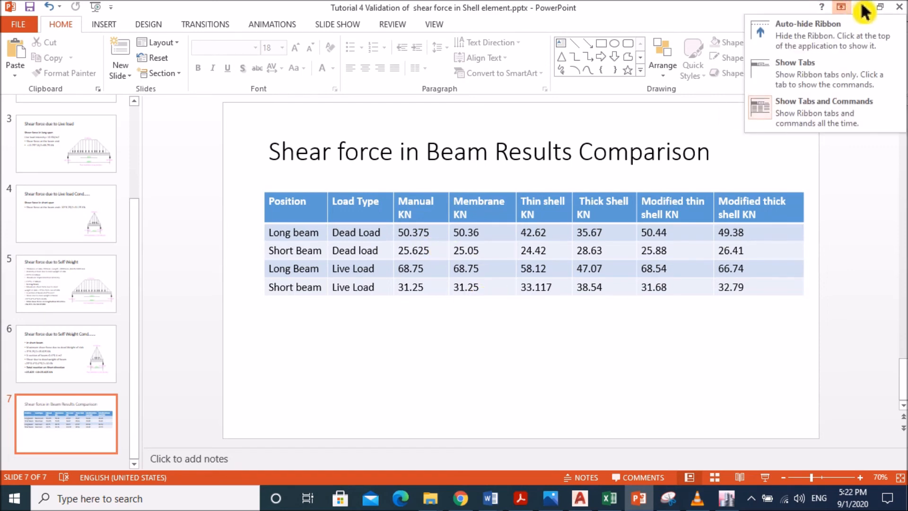
{"action": "left_click", "coordinate": [861, 9]}
{"action": "left_click", "coordinate": [454, 446]}
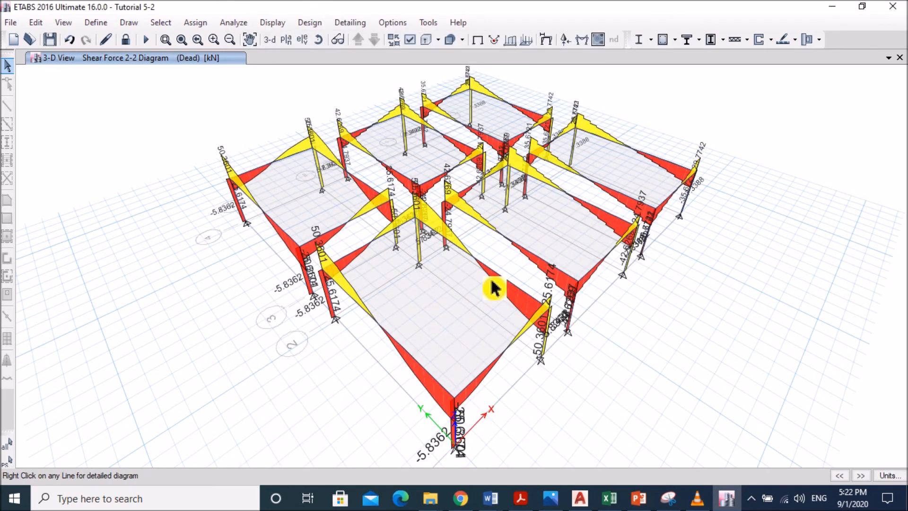
Compare the Dead-case shear of the membrane panel's 5 m beam on grid 1 with the short-beam membrane value in PowerPoint
{"action": "right_click", "coordinate": [519, 356]}
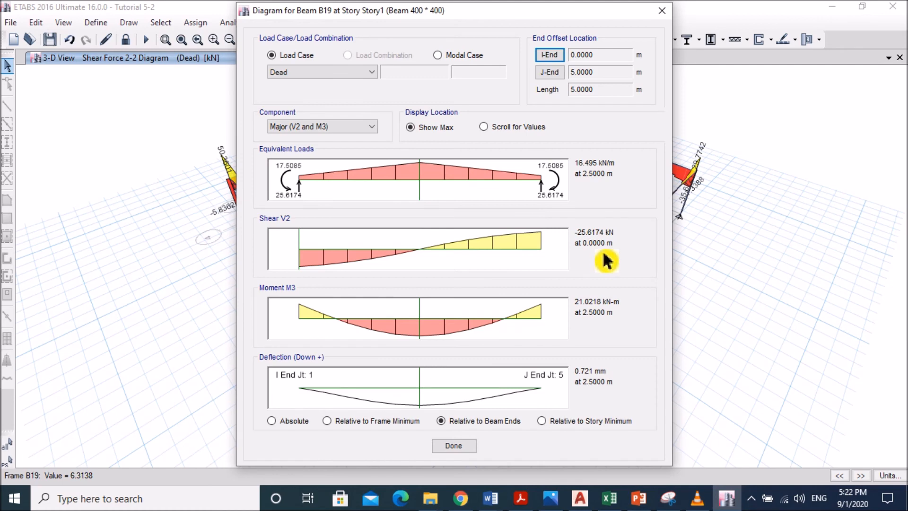
{"action": "left_click", "coordinate": [668, 497]}
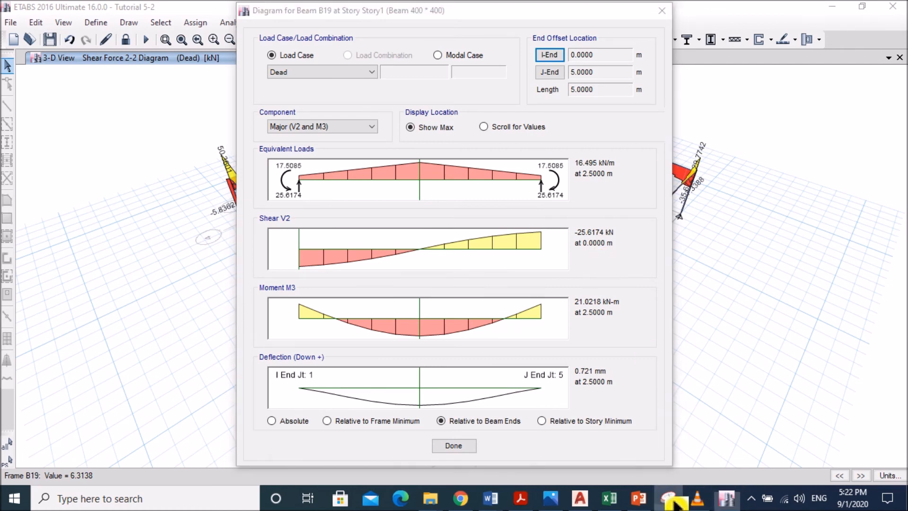
{"action": "left_click", "coordinate": [538, 24]}
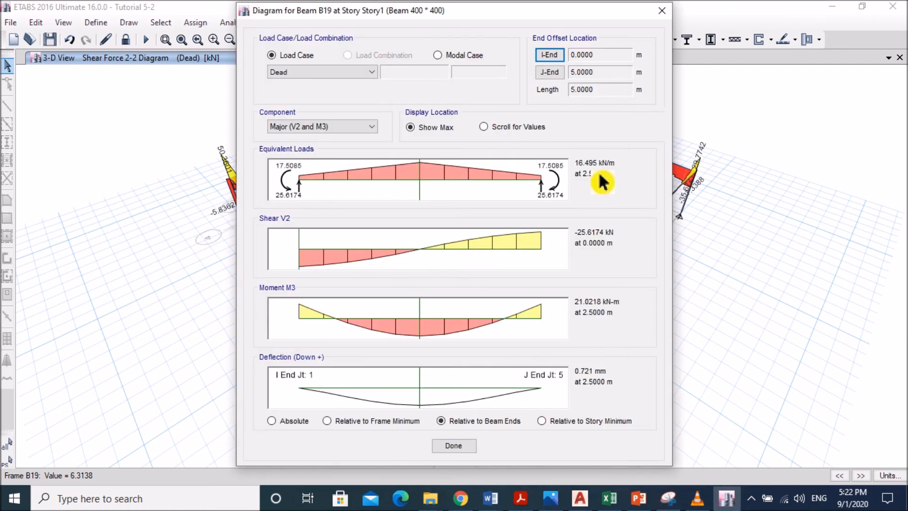
{"action": "left_click", "coordinate": [638, 497]}
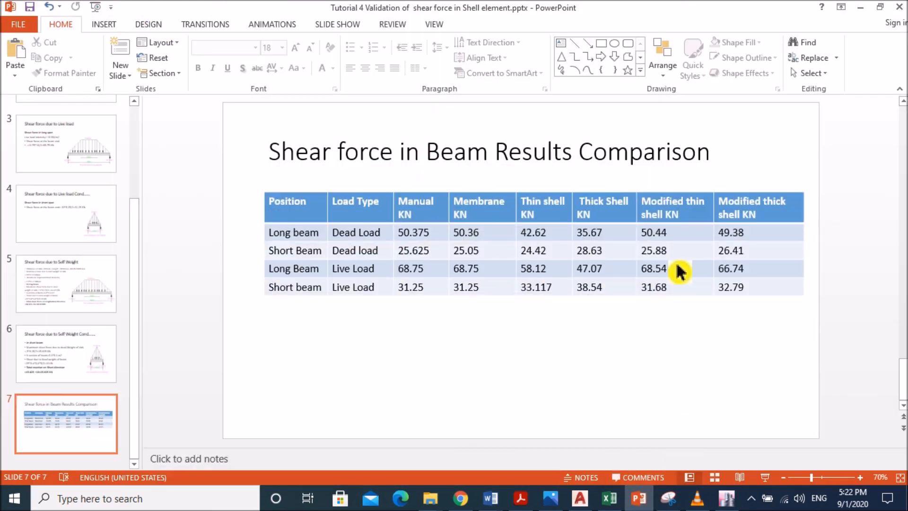
Change the membrane short-beam dead-load value in the PowerPoint results table to 25.6 and save the presentation
{"action": "left_click", "coordinate": [479, 256]}
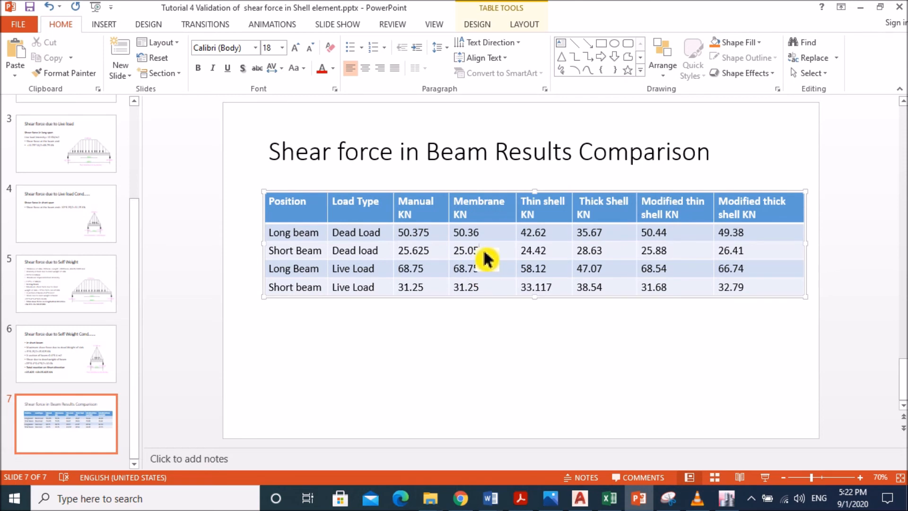
{"action": "left_click", "coordinate": [487, 254]}
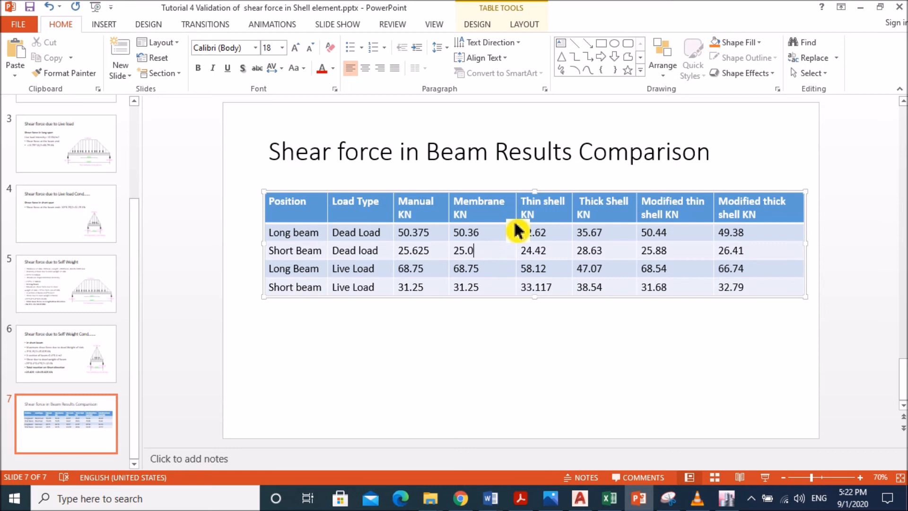
{"action": "type", "text": "6"}
{"action": "key", "text": "Down"}
{"action": "left_click", "coordinate": [29, 7]}
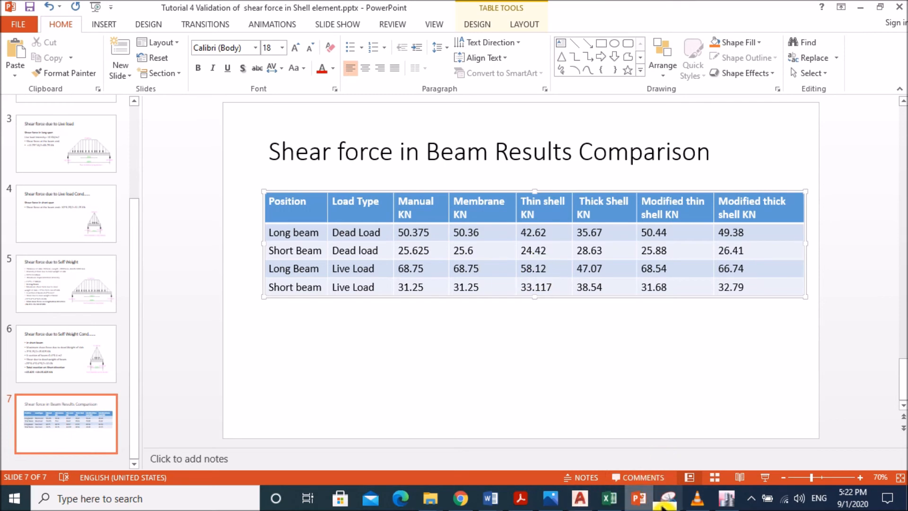
Switch to ETABS and compare the Dead-case shear of the thin-shell panel's 8 m beam on grid C with the PowerPoint table
{"action": "left_click", "coordinate": [727, 498]}
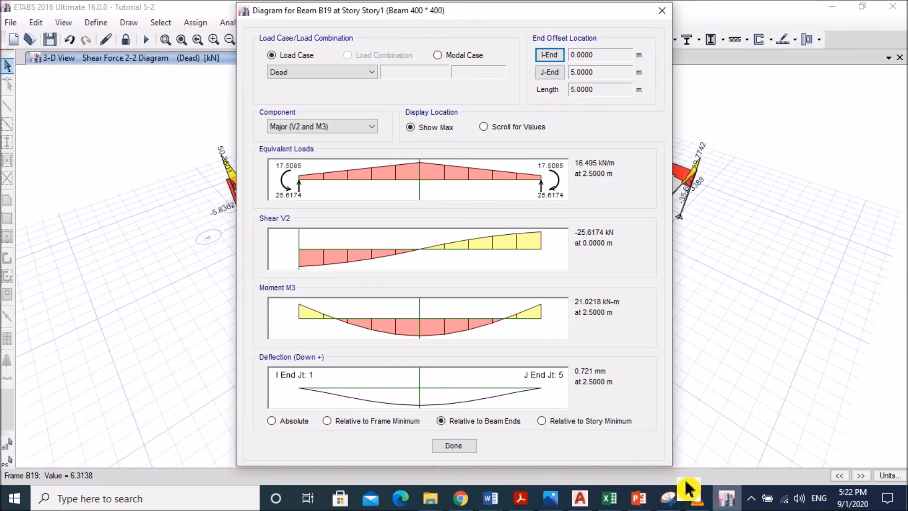
{"action": "left_click", "coordinate": [464, 450]}
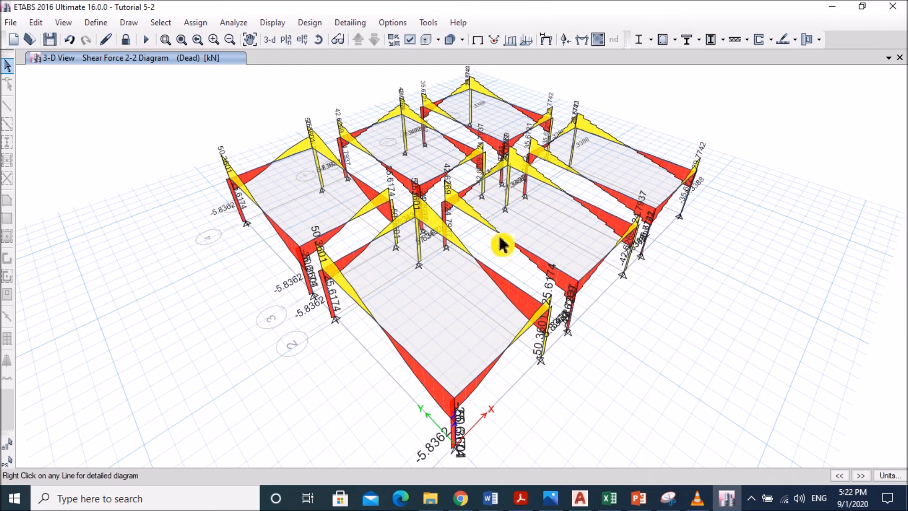
{"action": "right_click", "coordinate": [507, 240]}
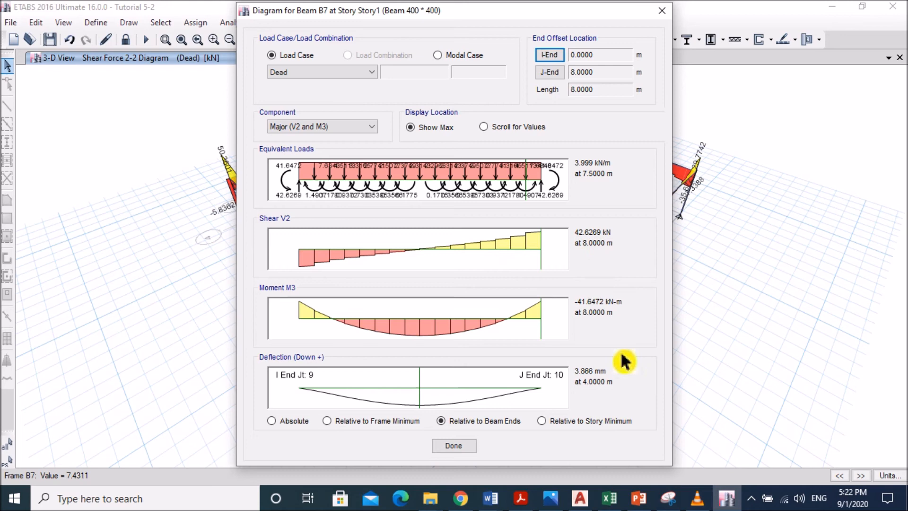
{"action": "left_click", "coordinate": [647, 500]}
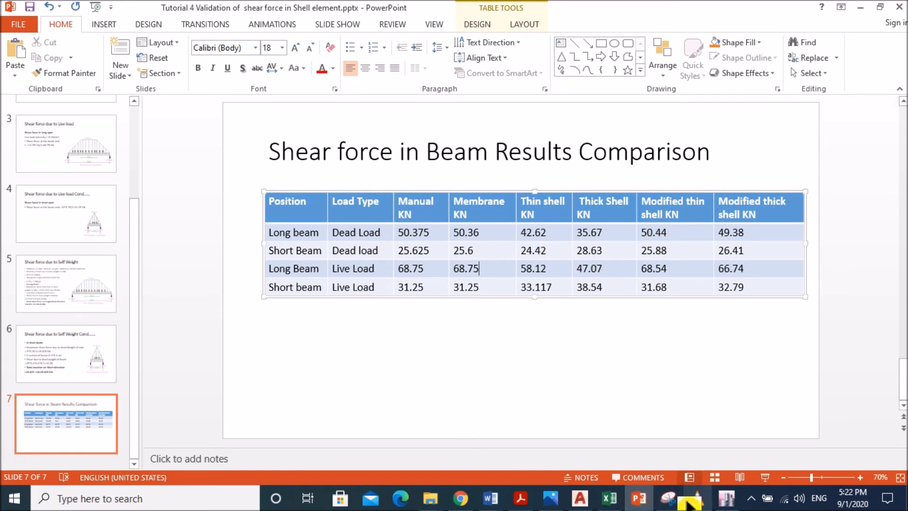
{"action": "left_click", "coordinate": [726, 499]}
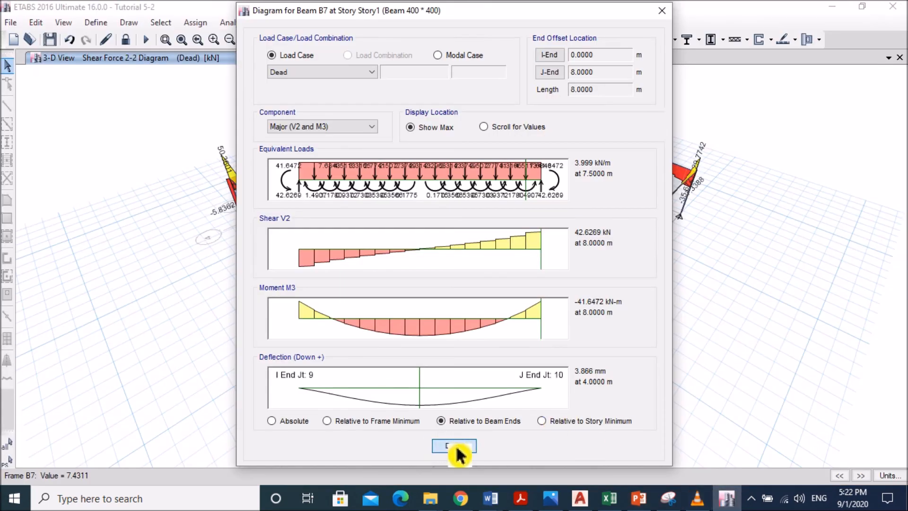
{"action": "left_click", "coordinate": [456, 446]}
Compare the Dead-case shear of the thin-shell panel's 5 m beam on grid 1 with the short-beam thin-shell value in PowerPoint
{"action": "right_click", "coordinate": [601, 274]}
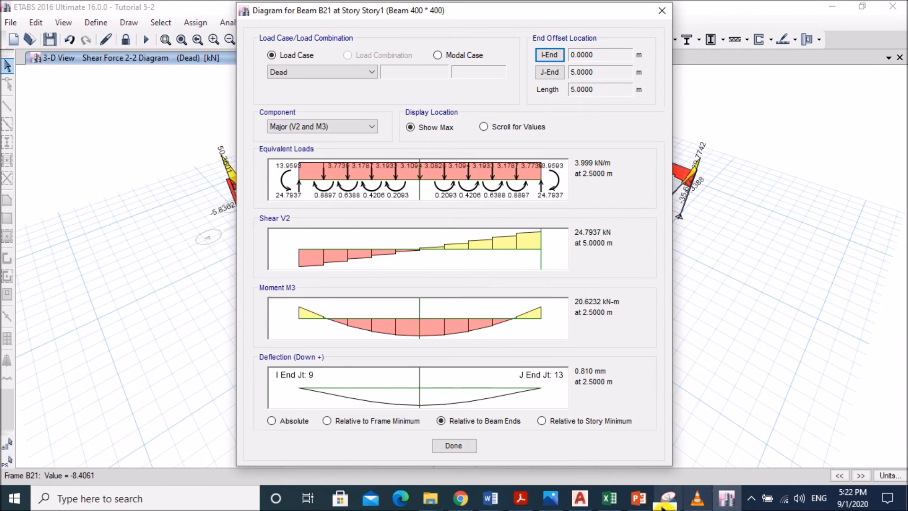
{"action": "left_click", "coordinate": [639, 500]}
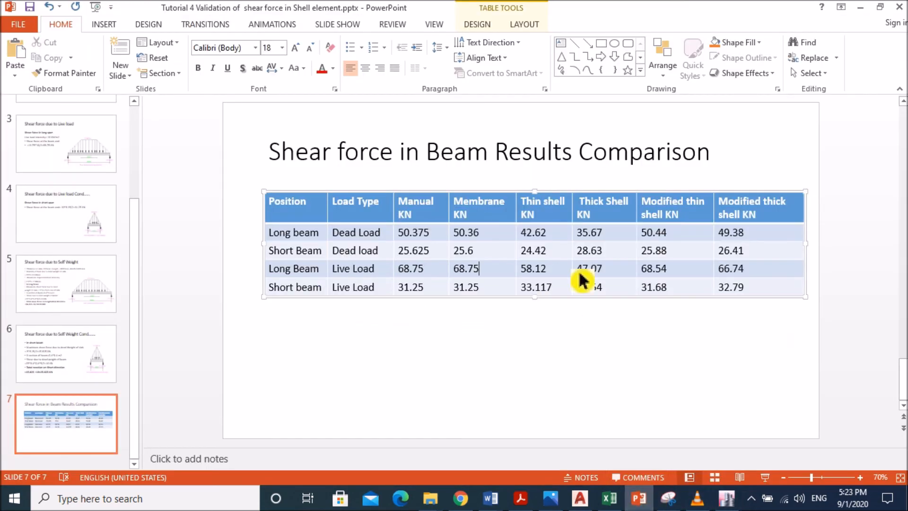